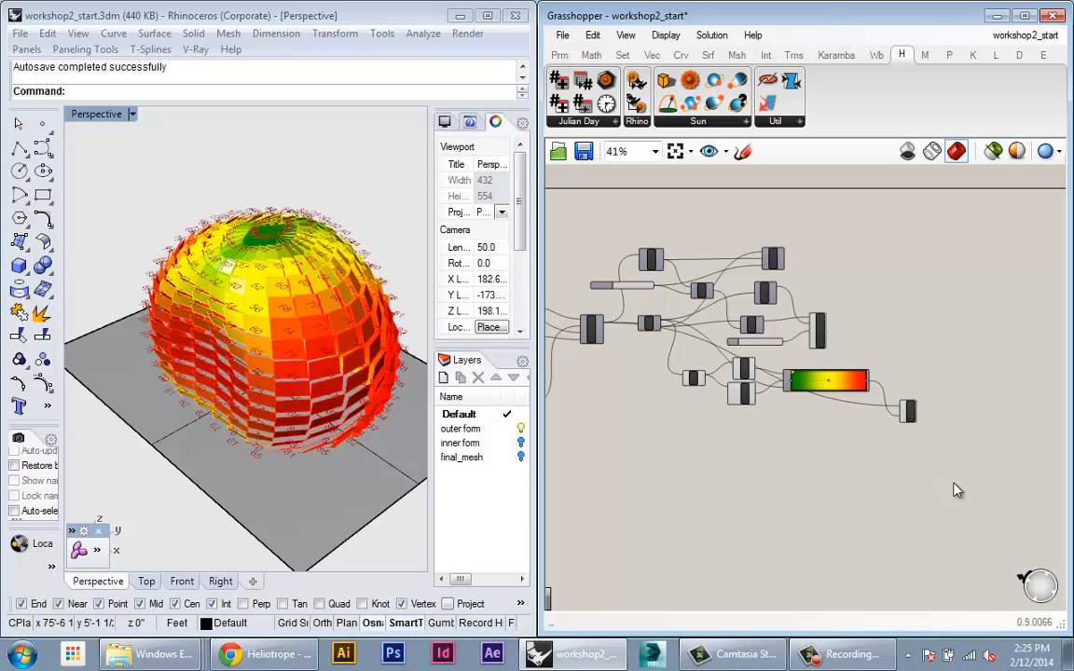
Step: Turn off the geometry preview for the group of analysis components on the far side of the Grasshopper definition
left_click_drag(954, 489, 587, 233)
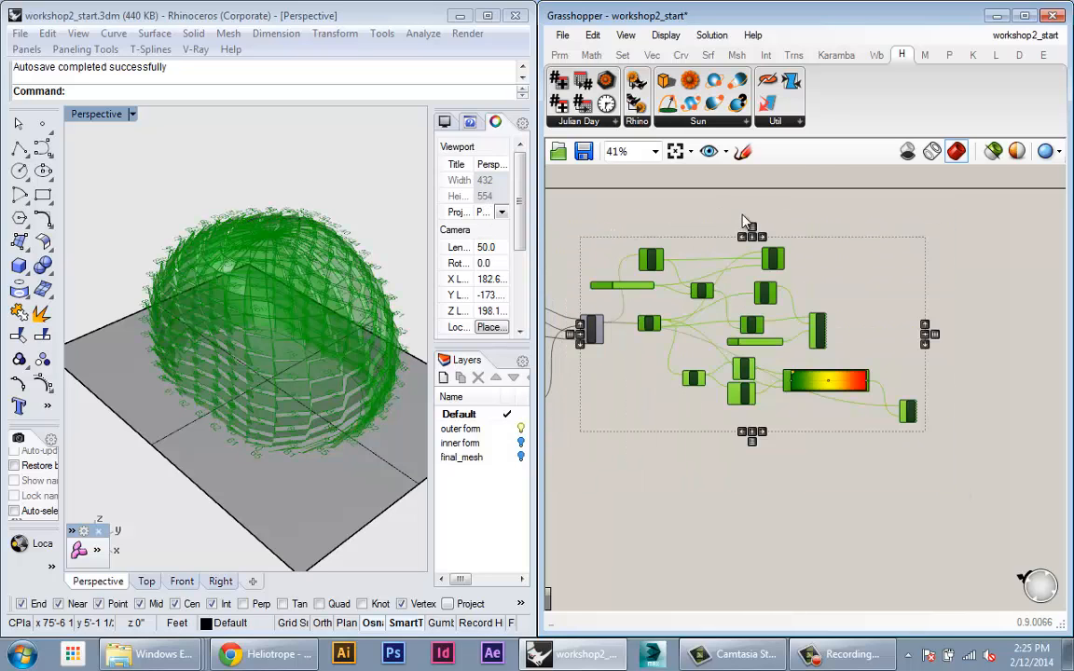
middle_click(746, 223)
left_click(706, 191)
Step: Hide the ground surface in the Rhino perspective viewport
left_click(294, 393)
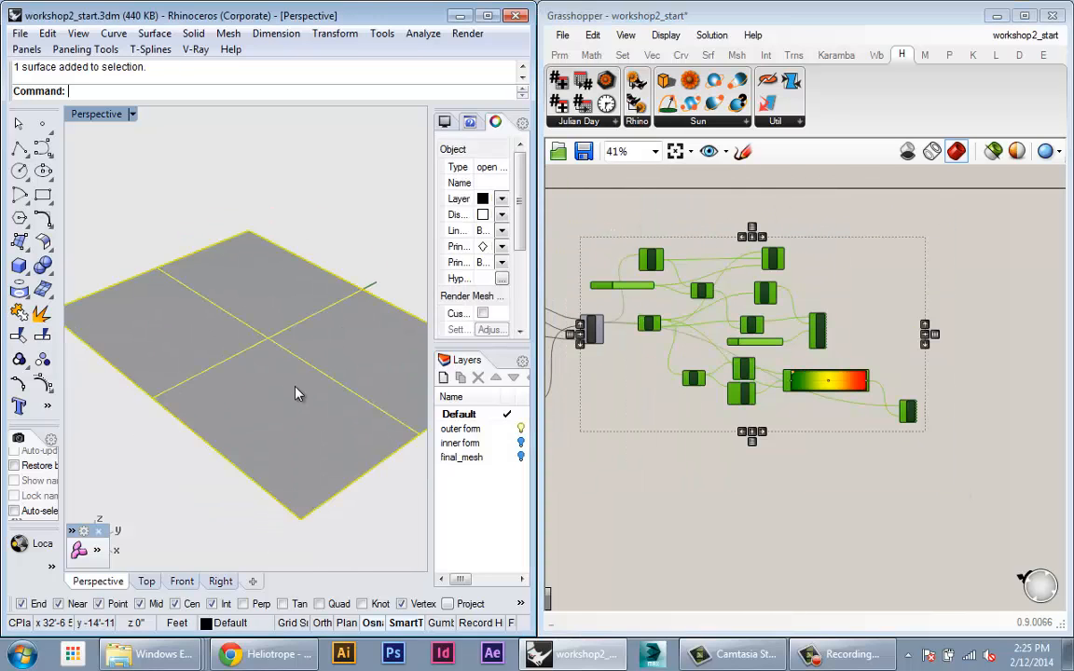
key("ctrl+h")
scroll(296, 393, "down", 3)
right_click_drag(297, 391, 322, 396)
Step: Widen the Grasshopper window over the Rhino window so that it takes up about two thirds of the screen
left_click(709, 411)
right_click_drag(709, 411, 898, 400)
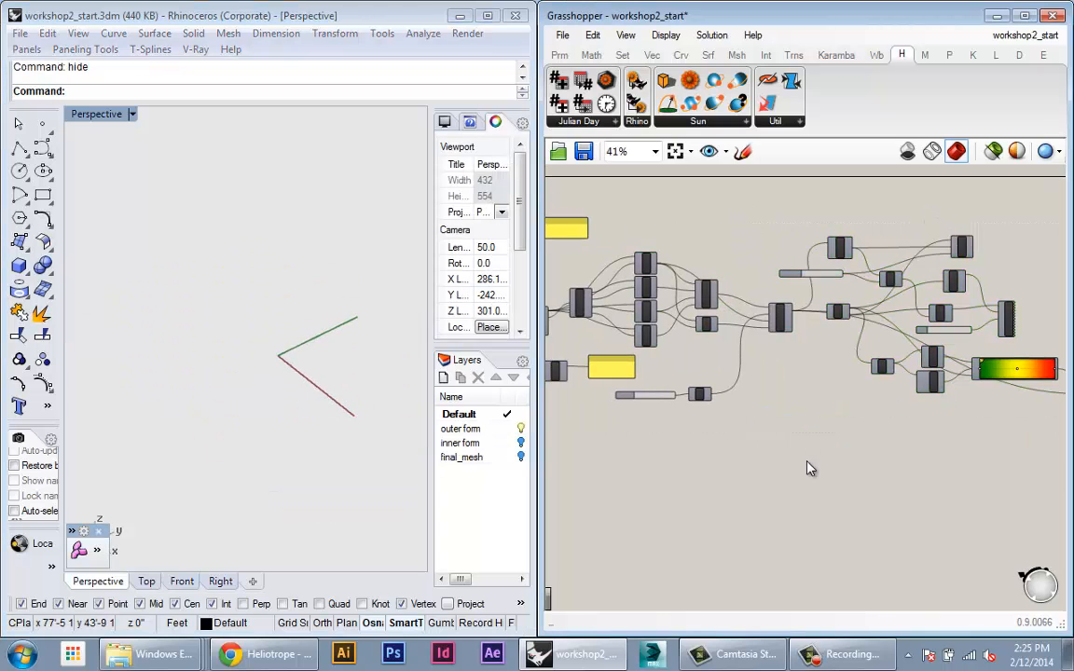
scroll(807, 468, "down", 5)
right_click_drag(814, 437, 854, 378)
scroll(801, 408, "up", 4)
right_click_drag(800, 407, 796, 376)
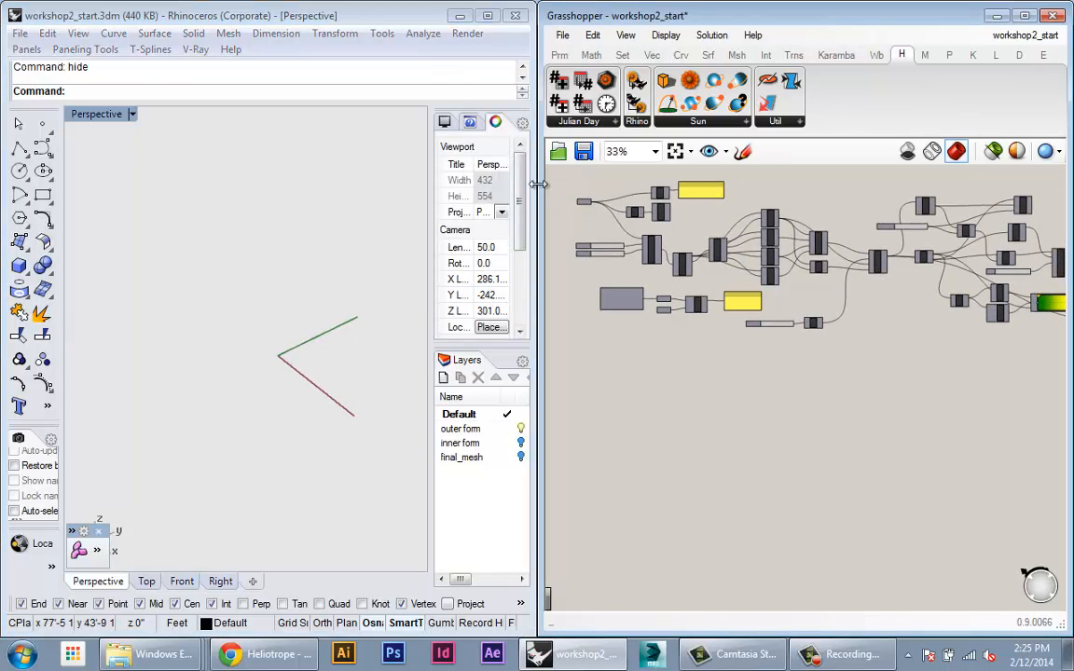
left_click_drag(537, 184, 323, 205)
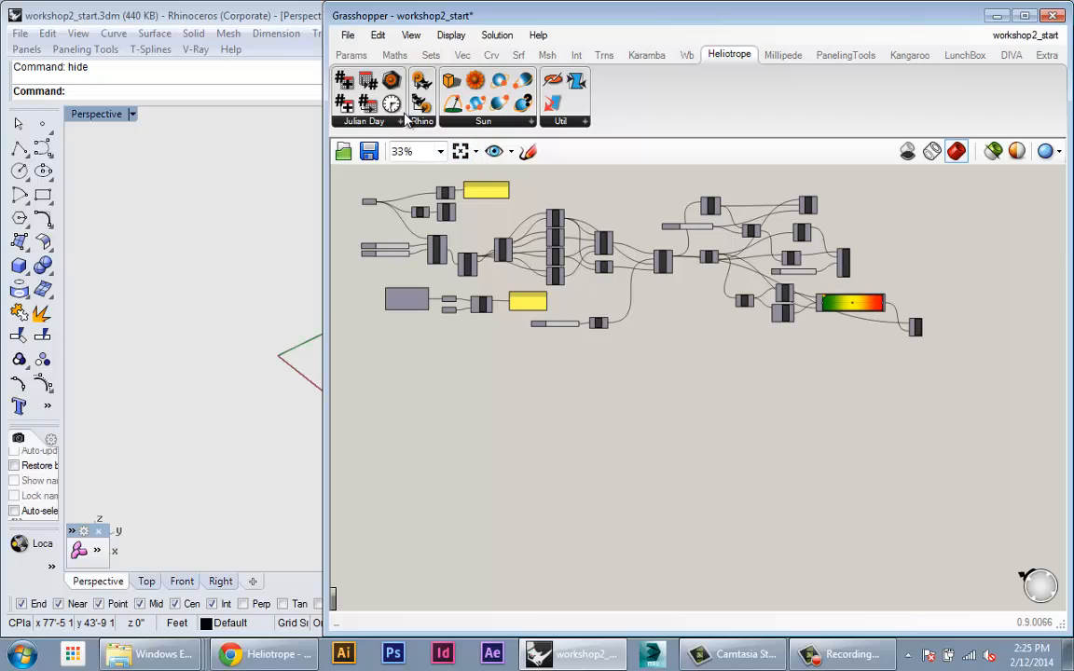
Step: Place a Heliotrope Compose component from the Julian Day group on an empty part of the canvas
left_click(378, 123)
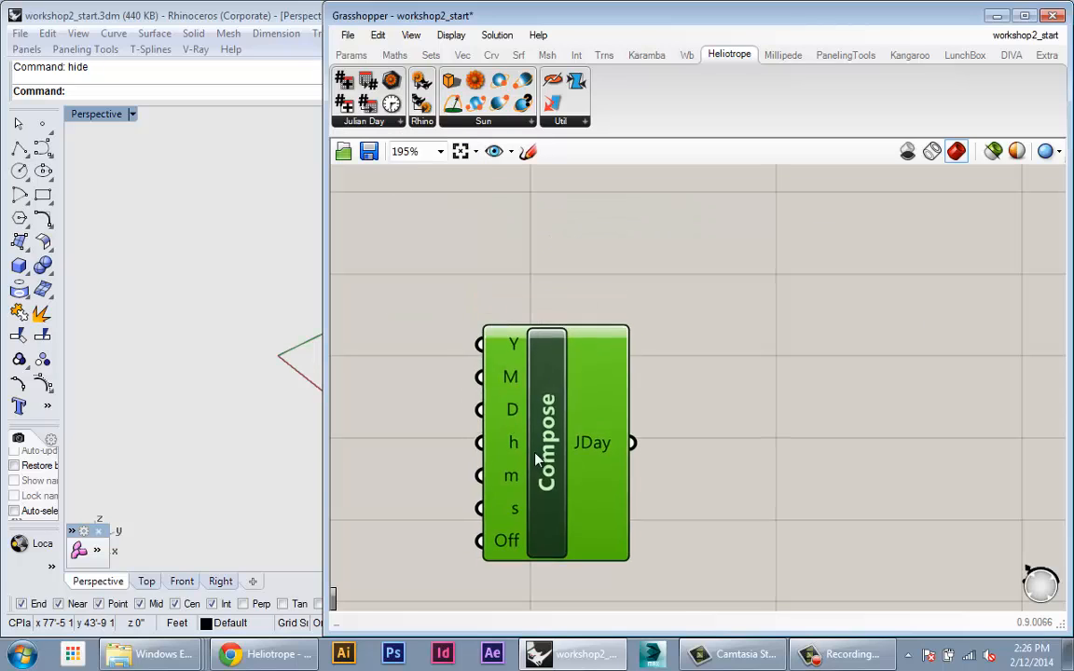
left_click_drag(481, 406, 506, 379)
scroll(512, 365, "down", 3)
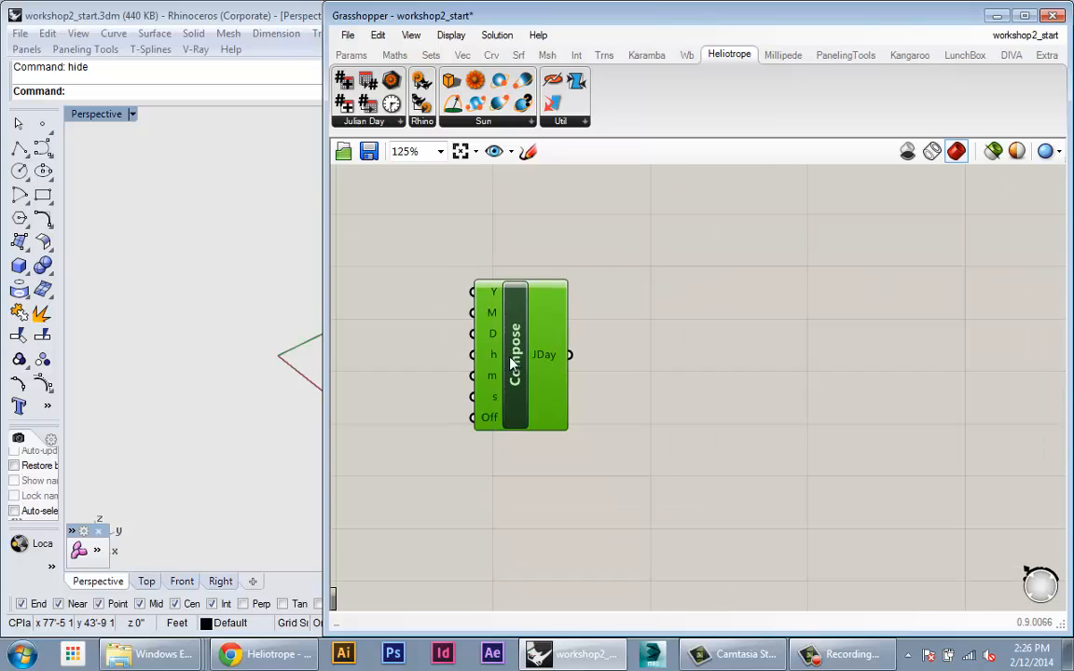
mouse_move(541, 364)
left_click_drag(514, 398, 612, 382)
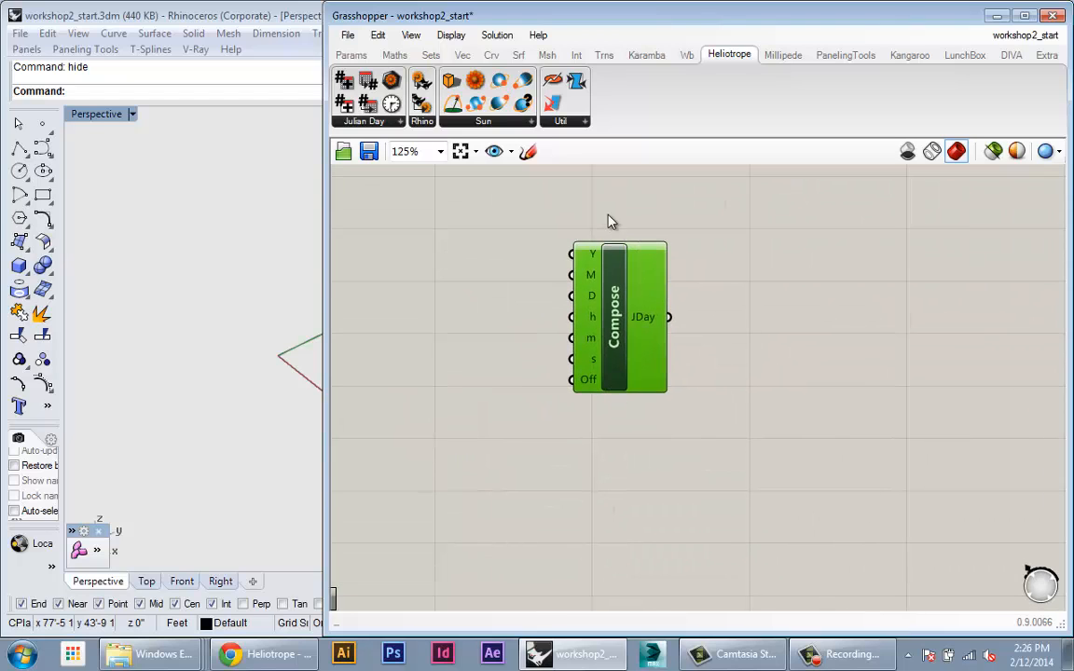
mouse_move(594, 344)
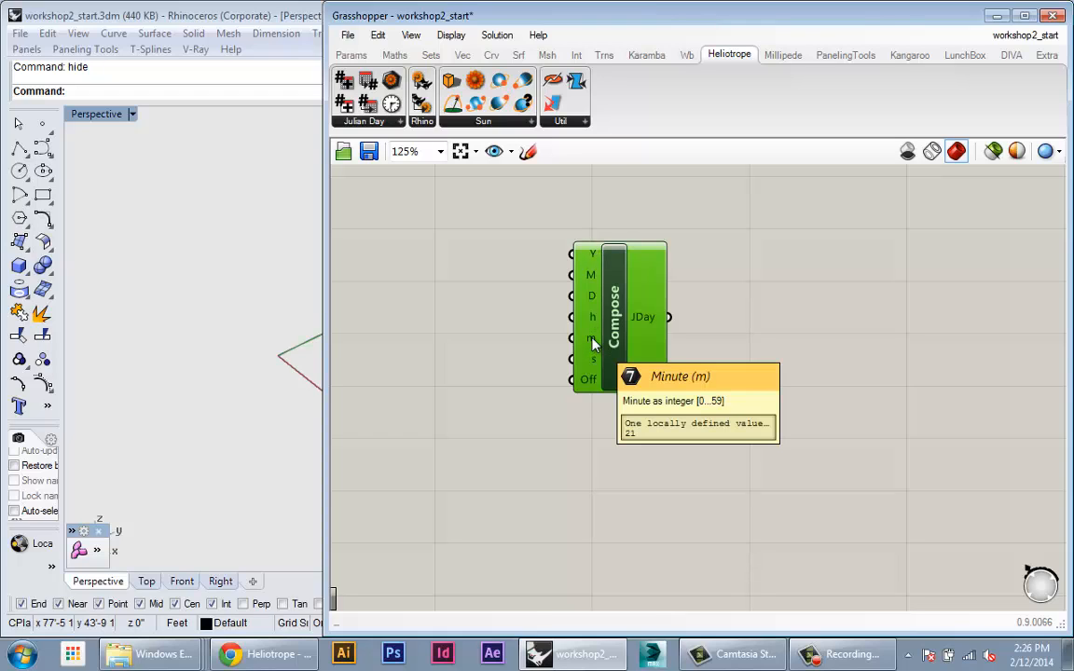
right_click_drag(557, 336, 586, 356)
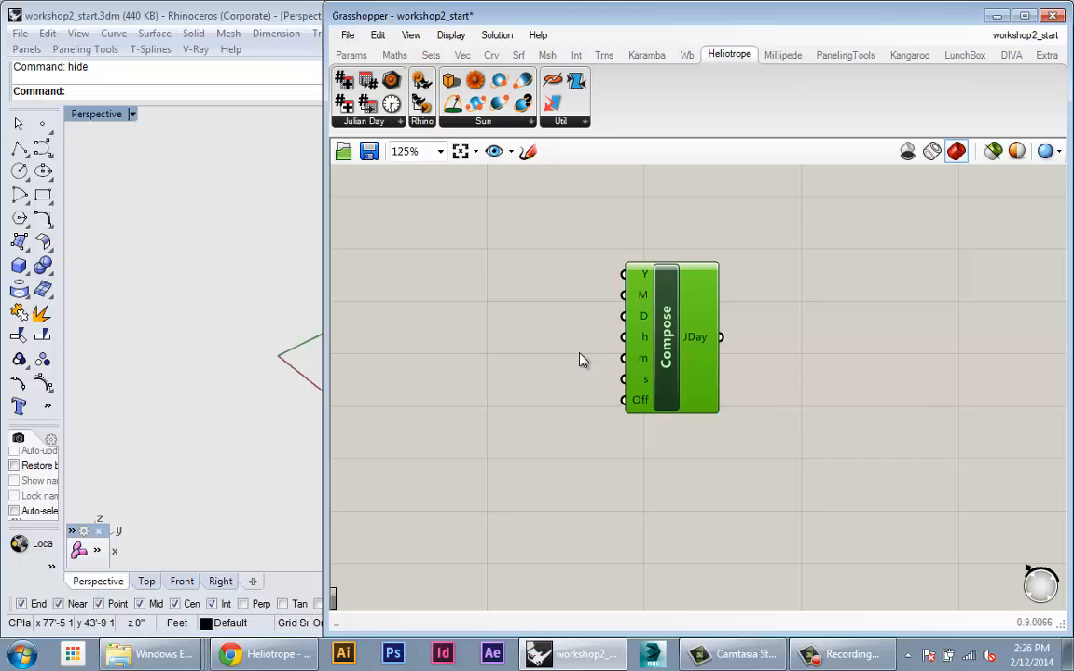
Step: Add a panel beside the Compose component's inputs and name it Year
double_click(480, 268)
type("panel")
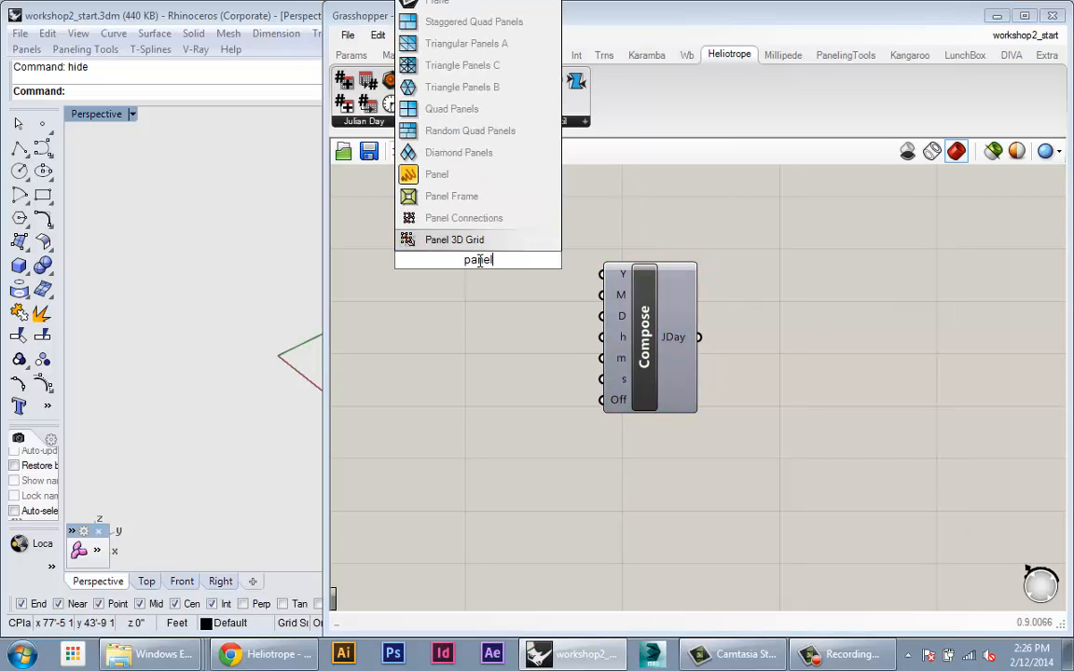
key("Return")
left_click(480, 268)
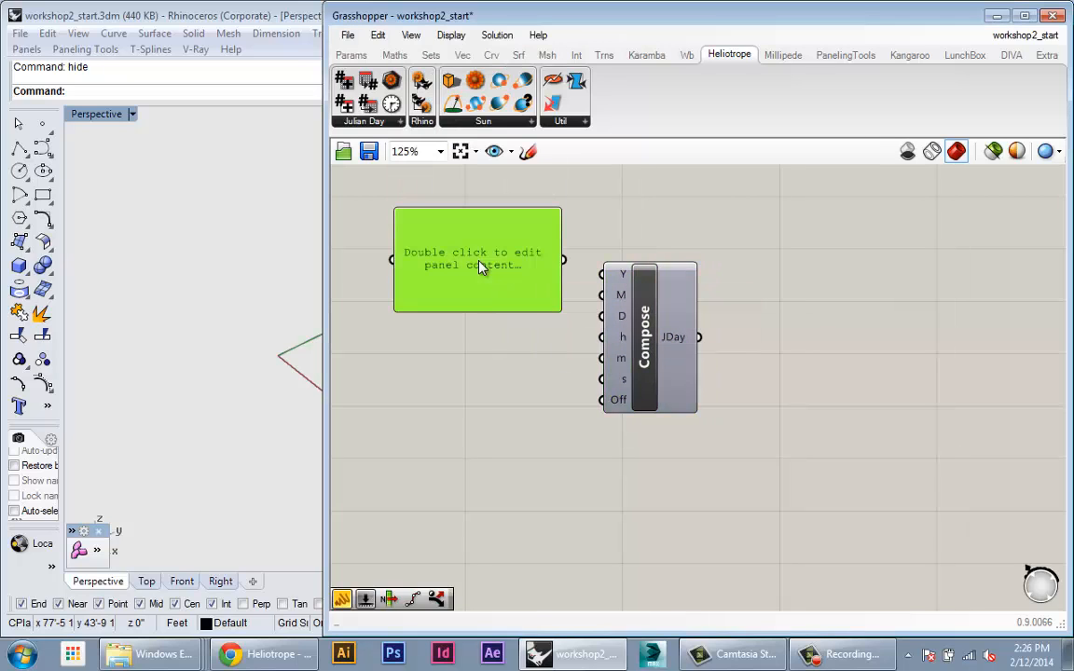
right_click(480, 267)
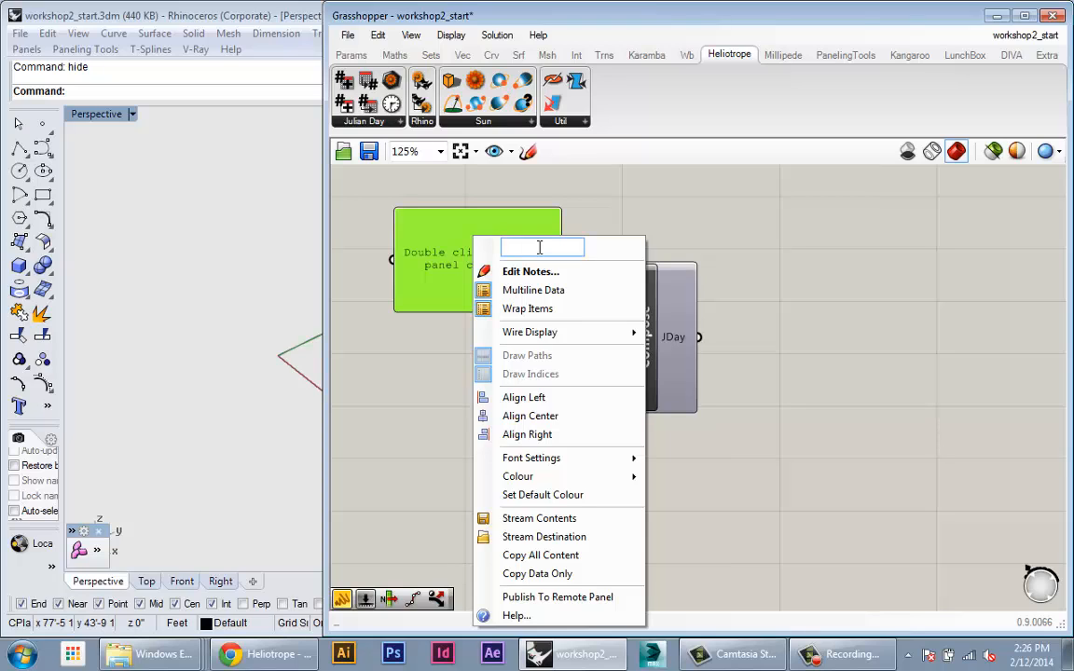
type("Year")
key("Return")
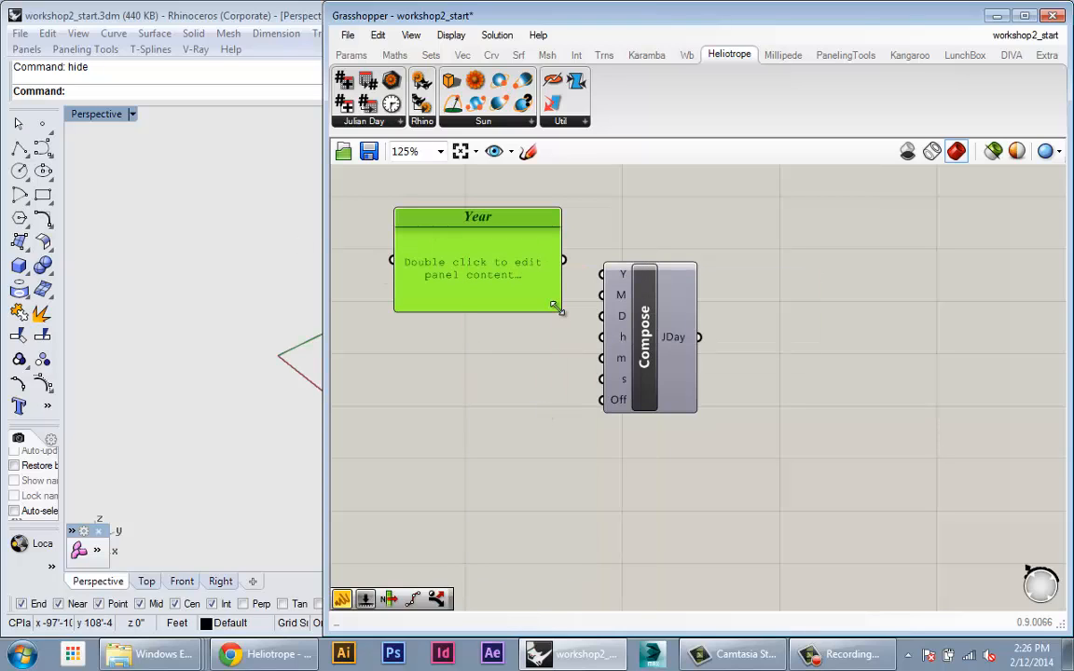
Step: Shrink the Year panel and set its content to 2014
left_click_drag(558, 307, 509, 272)
double_click(509, 270)
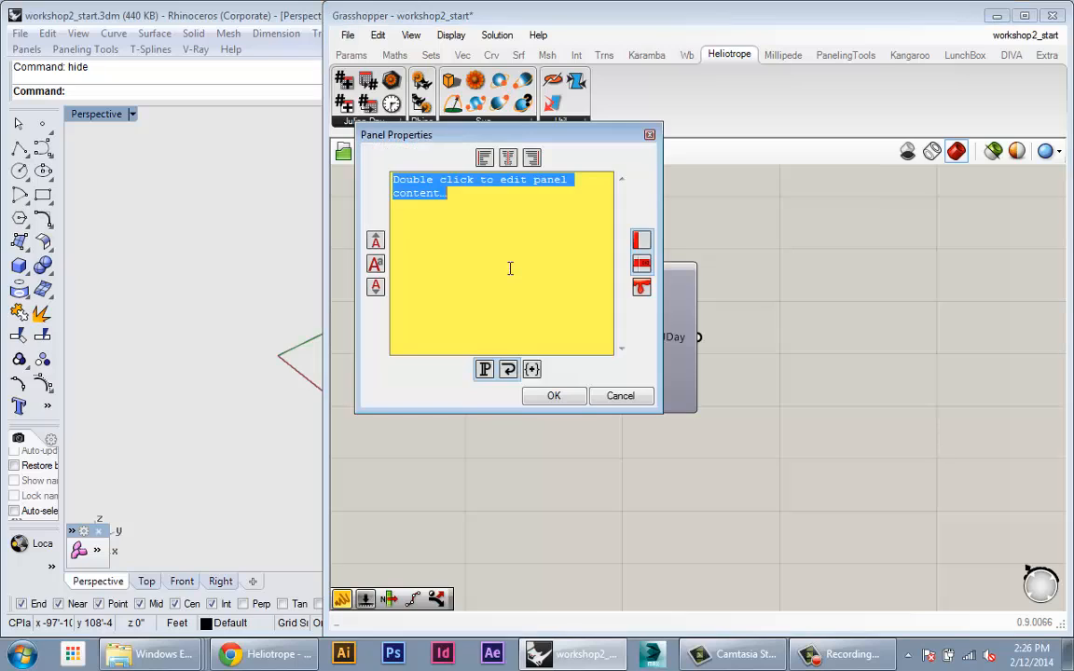
type("2014")
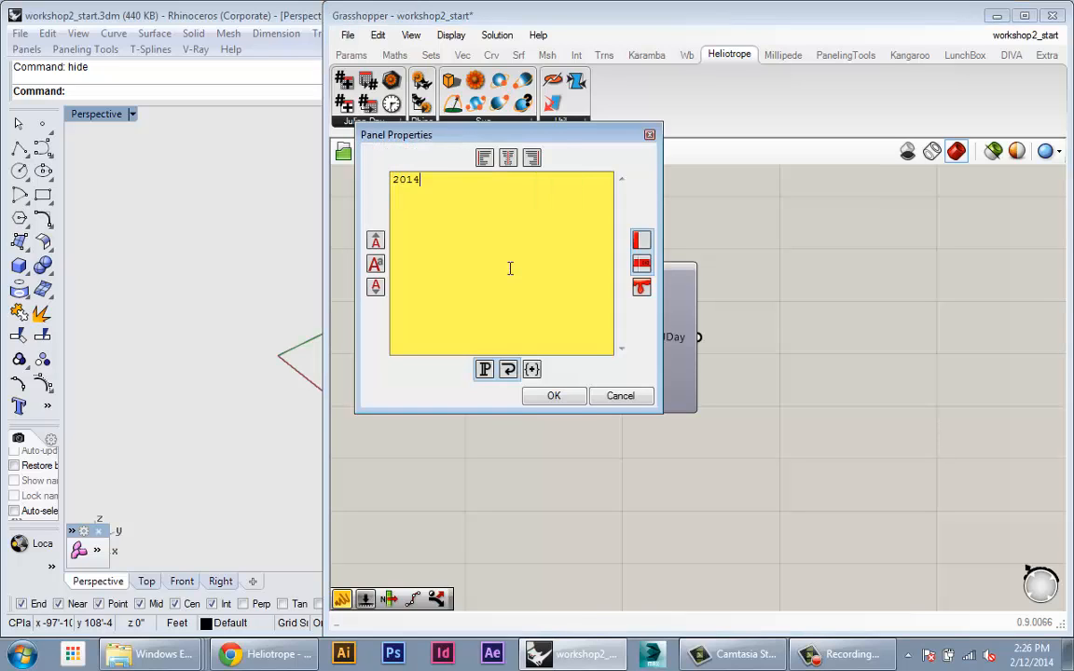
left_click(553, 400)
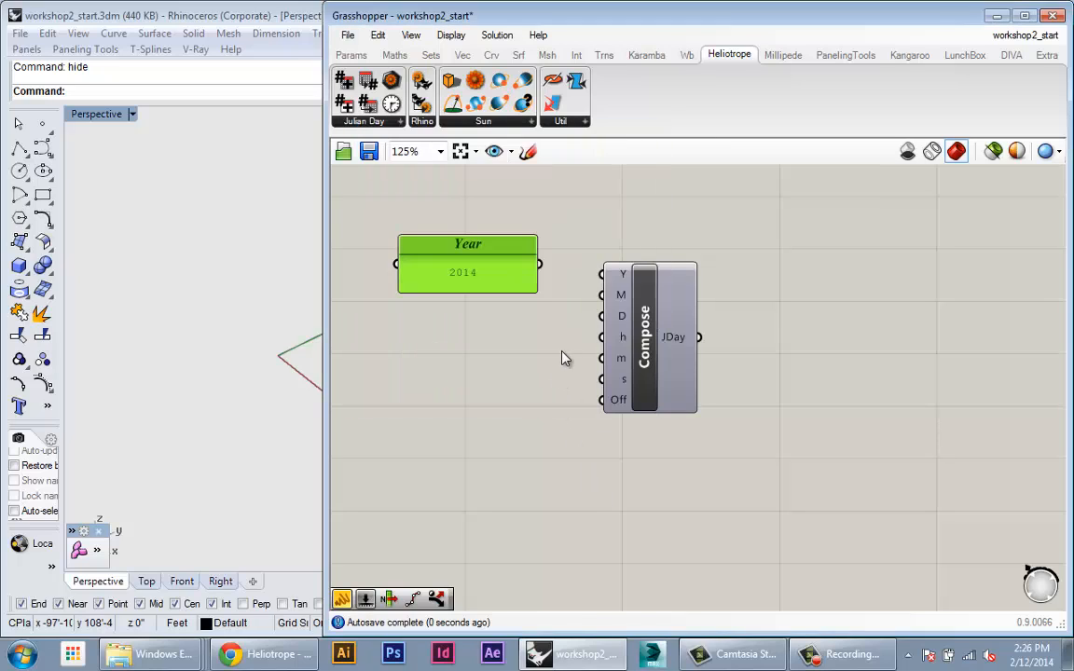
Step: Connect the Year panel to the Compose component's Y input and make the panel more compact
left_click_drag(538, 266, 602, 274)
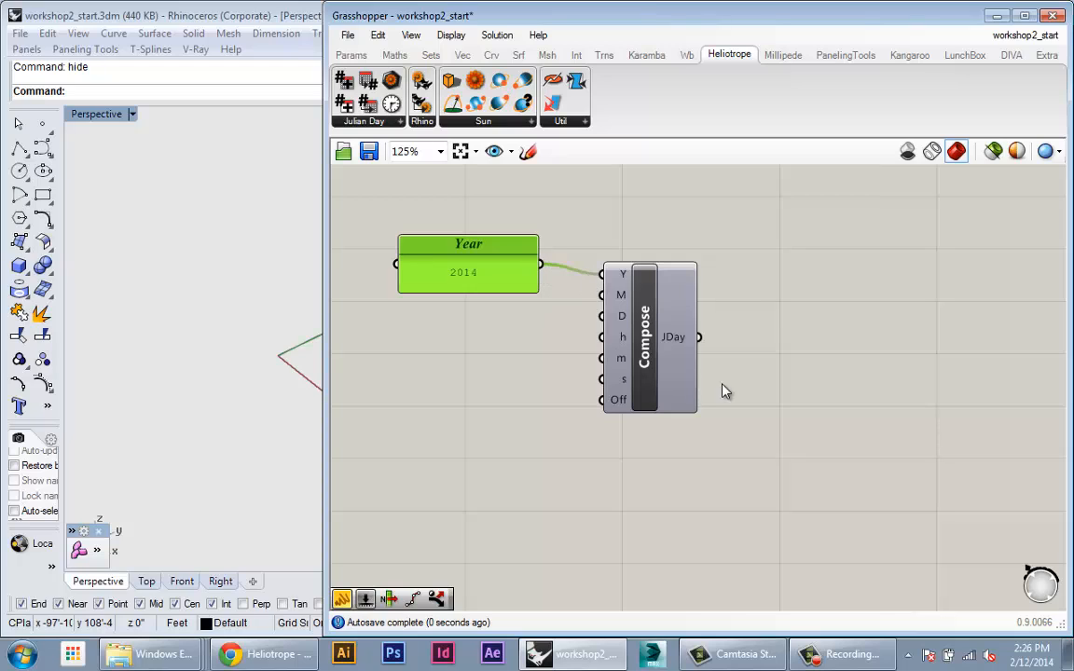
mouse_move(679, 338)
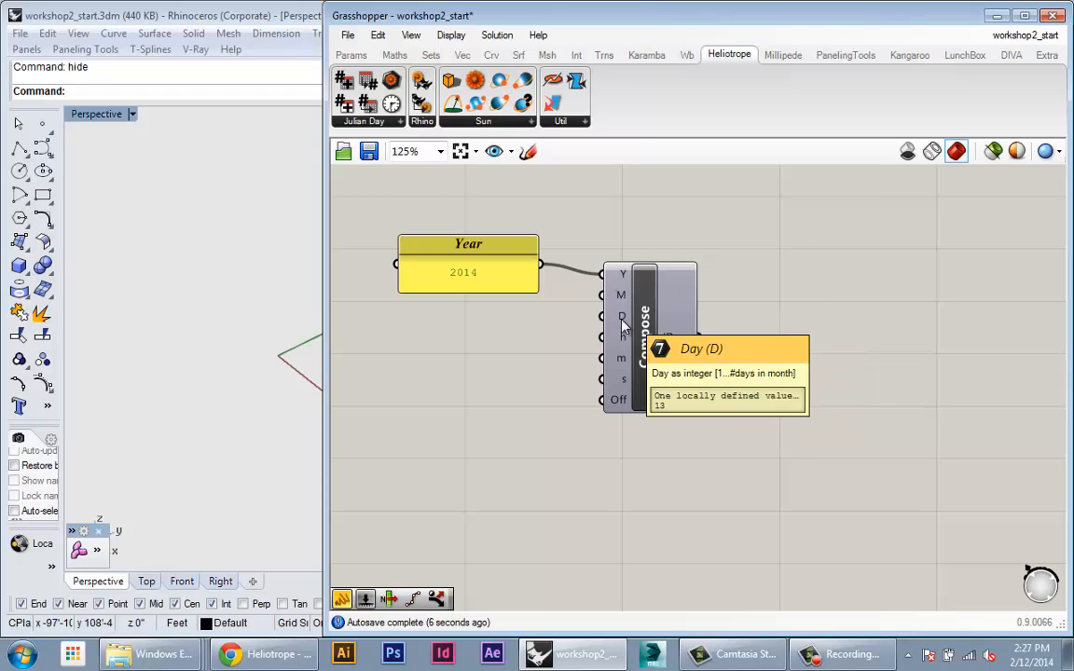
left_click_drag(503, 286, 519, 294)
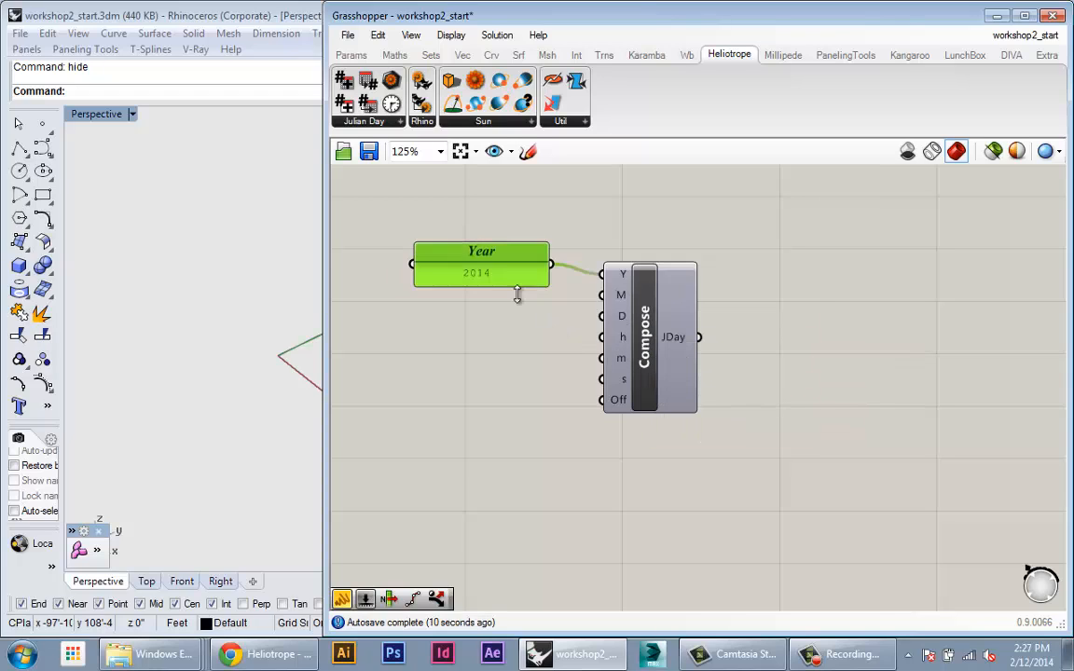
Step: Add a number slider of 10 directly below the Year panel and connect it to the Compose component's M input
right_click_drag(489, 322, 562, 333)
double_click(562, 332)
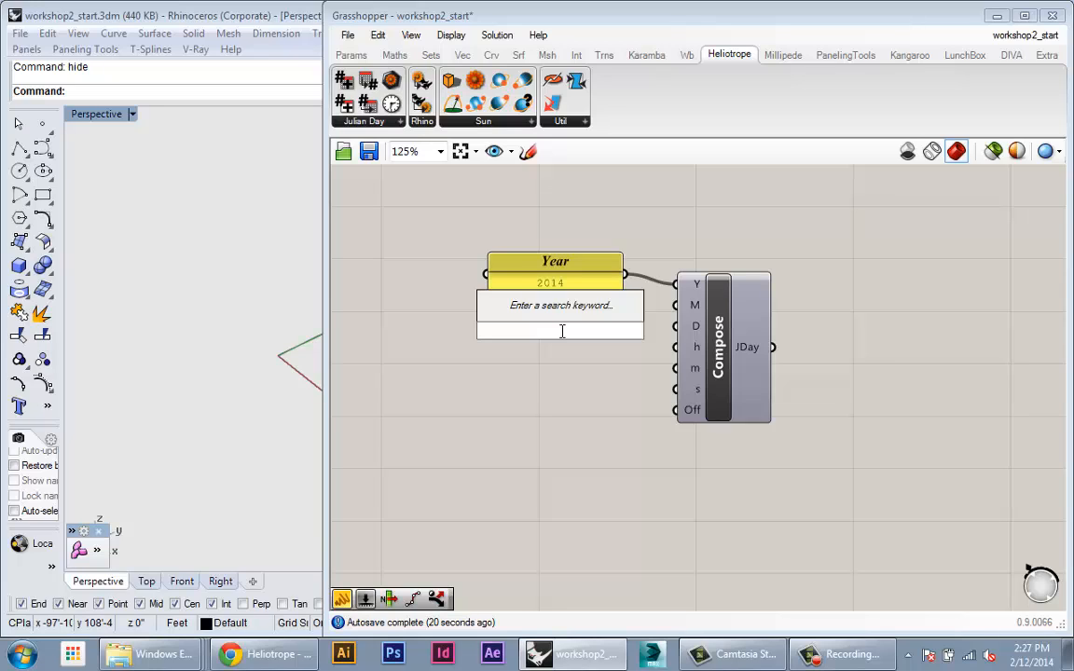
type("10")
key("Return")
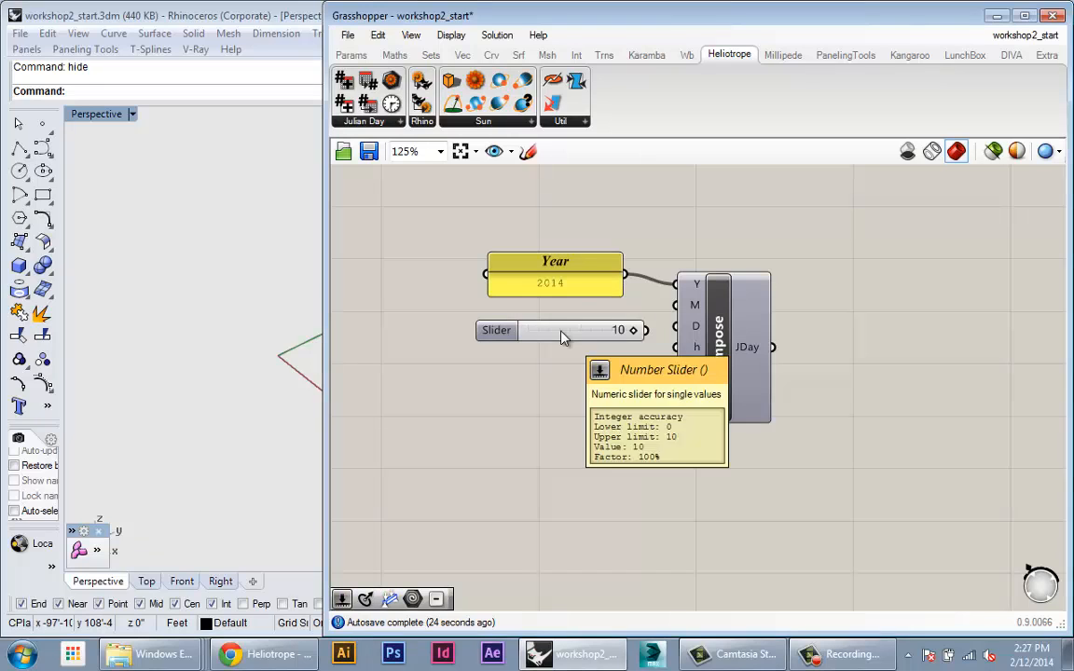
left_click_drag(565, 335, 543, 321)
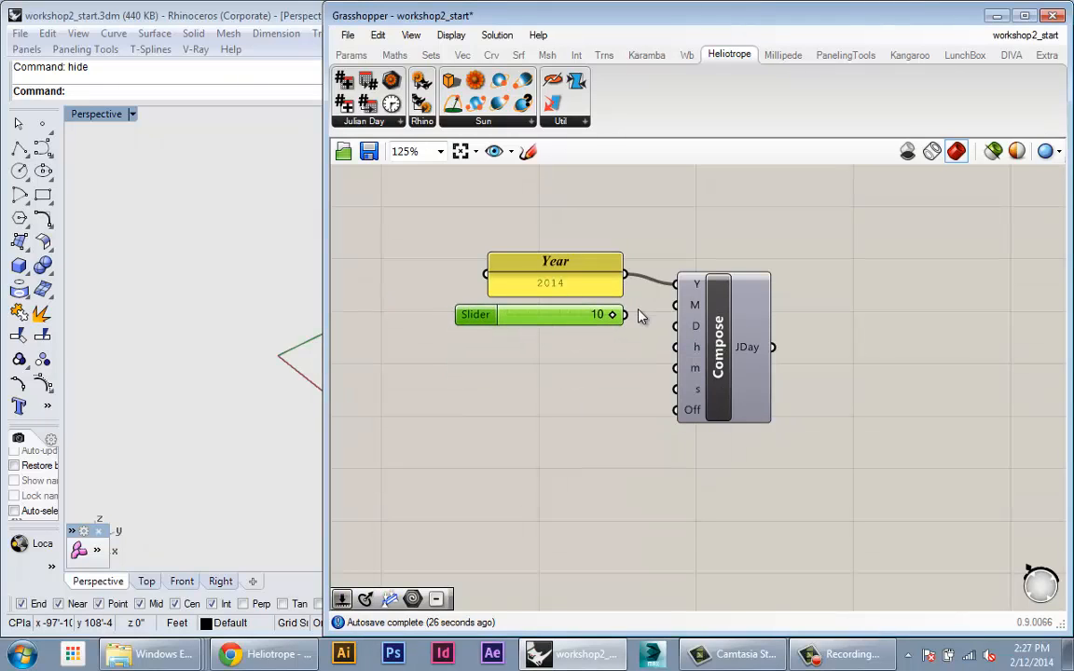
left_click_drag(682, 316, 677, 308)
Step: Set the Month slider's range to a minimum of 1 and a maximum of 12
right_click(568, 315)
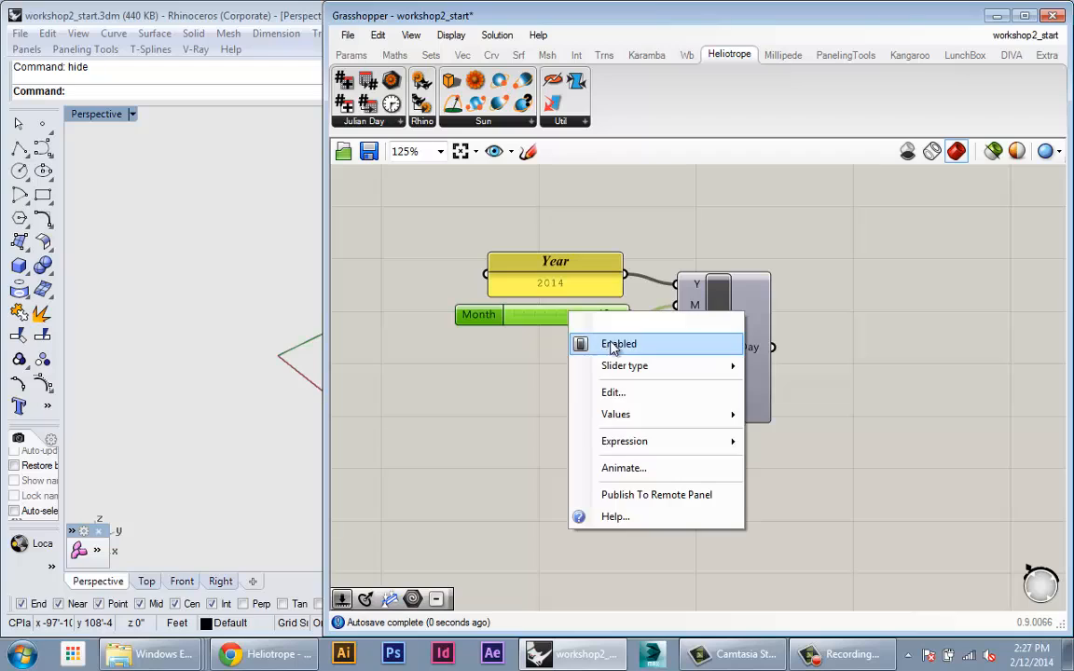
mouse_move(627, 415)
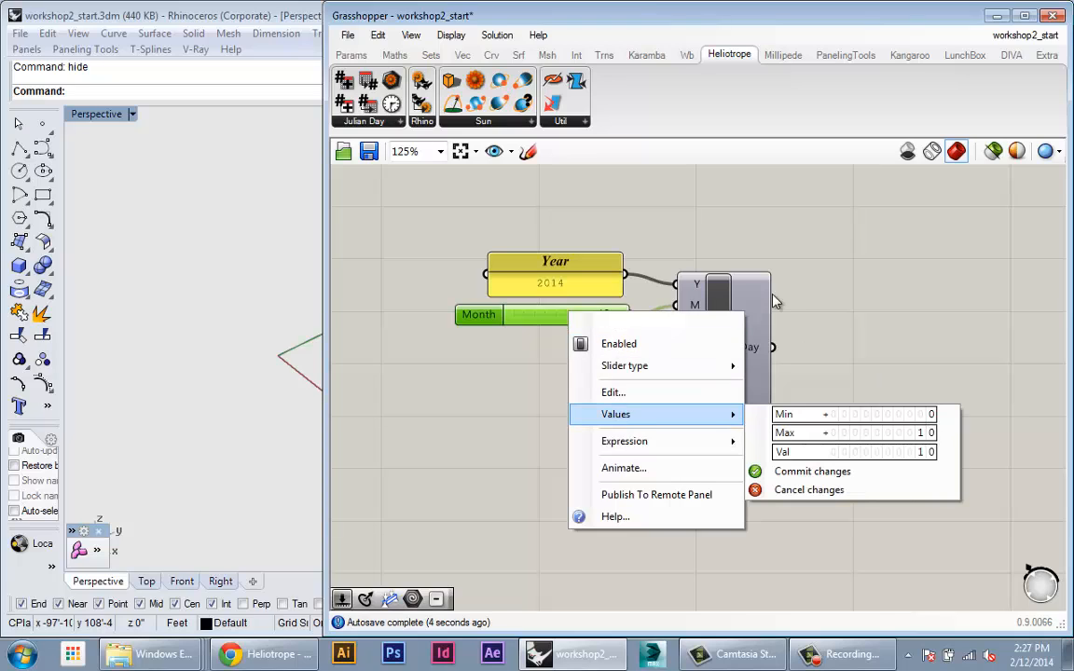
mouse_move(932, 415)
left_mouse_down()
mouse_move(932, 430)
mouse_move(938, 401)
mouse_move(938, 414)
left_mouse_up()
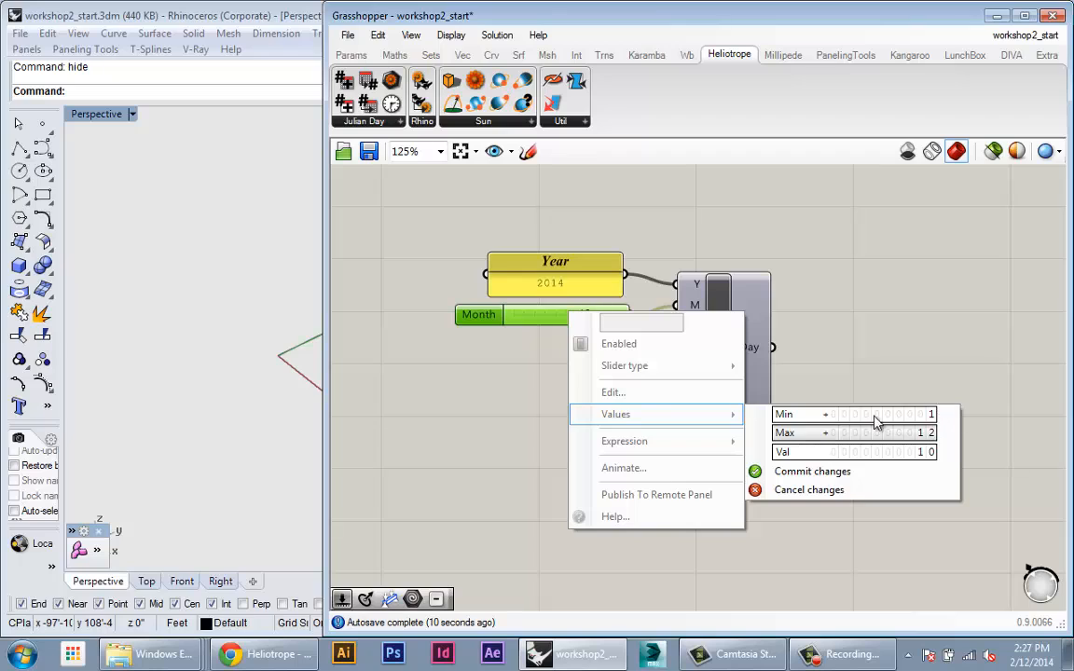
left_click(753, 470)
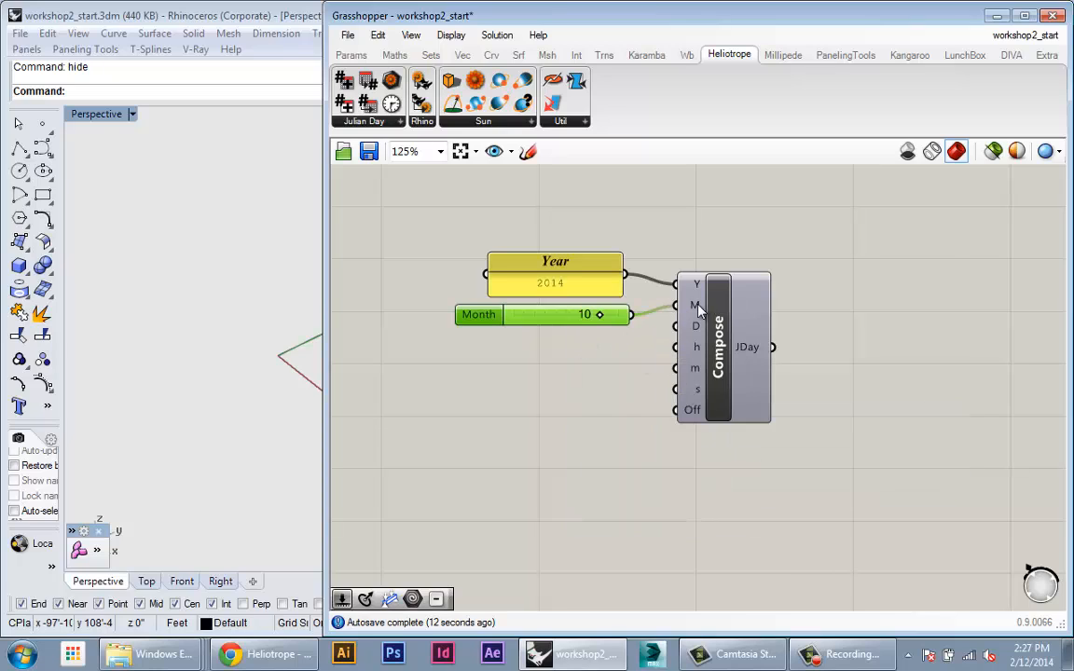
Step: Feed the Compose component's D input from a second slider below Month, with a range of 1 to 31
mouse_move(697, 310)
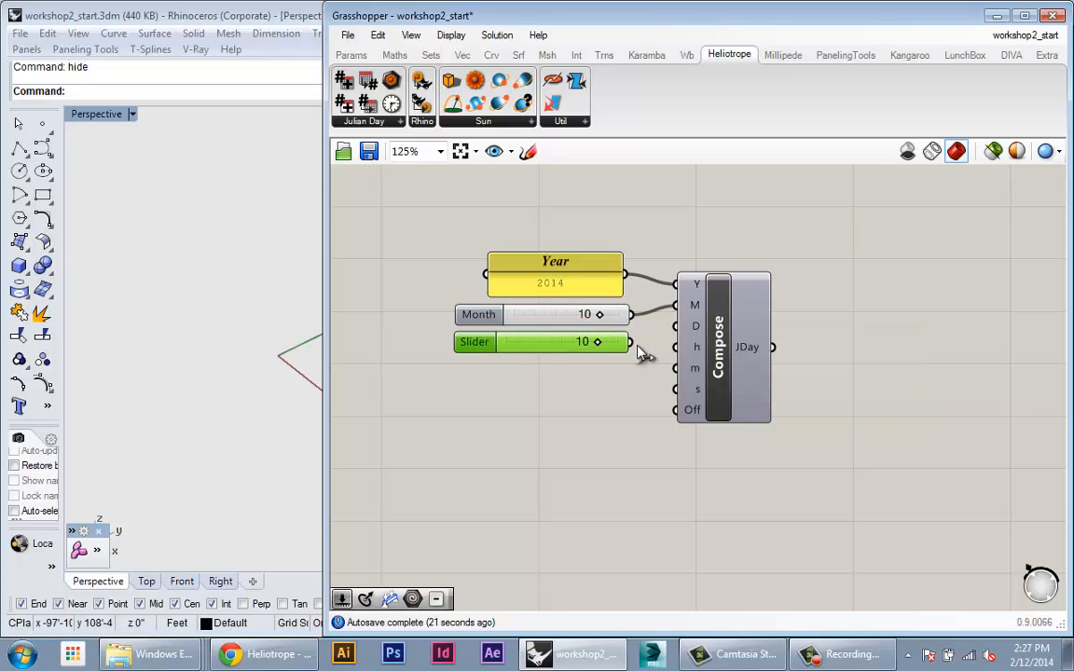
left_click_drag(634, 343, 676, 326)
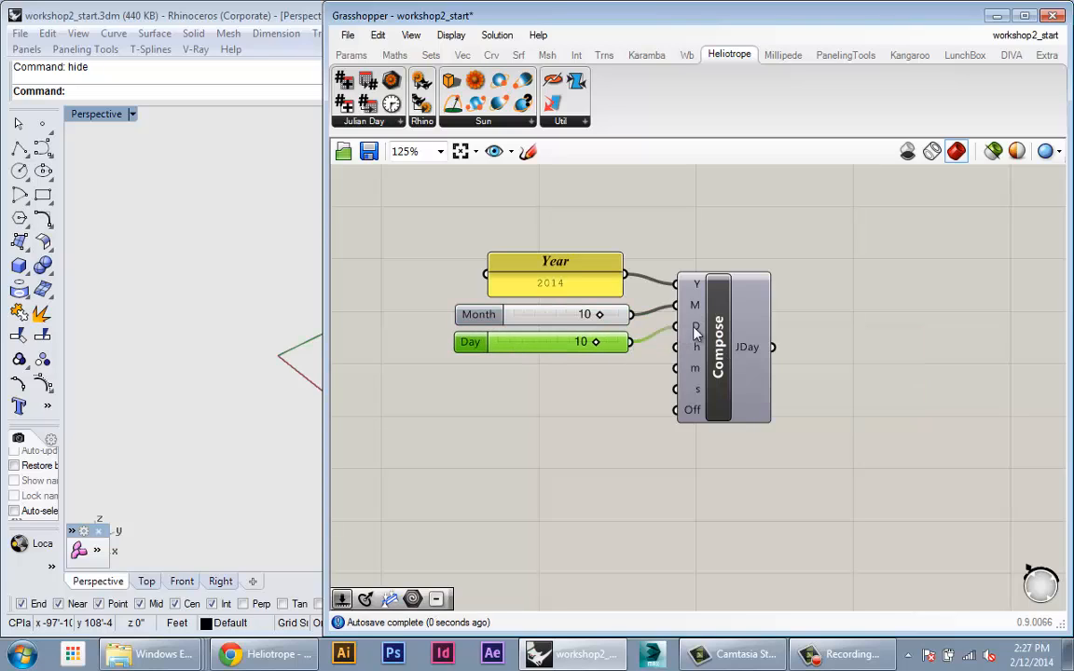
right_click(567, 342)
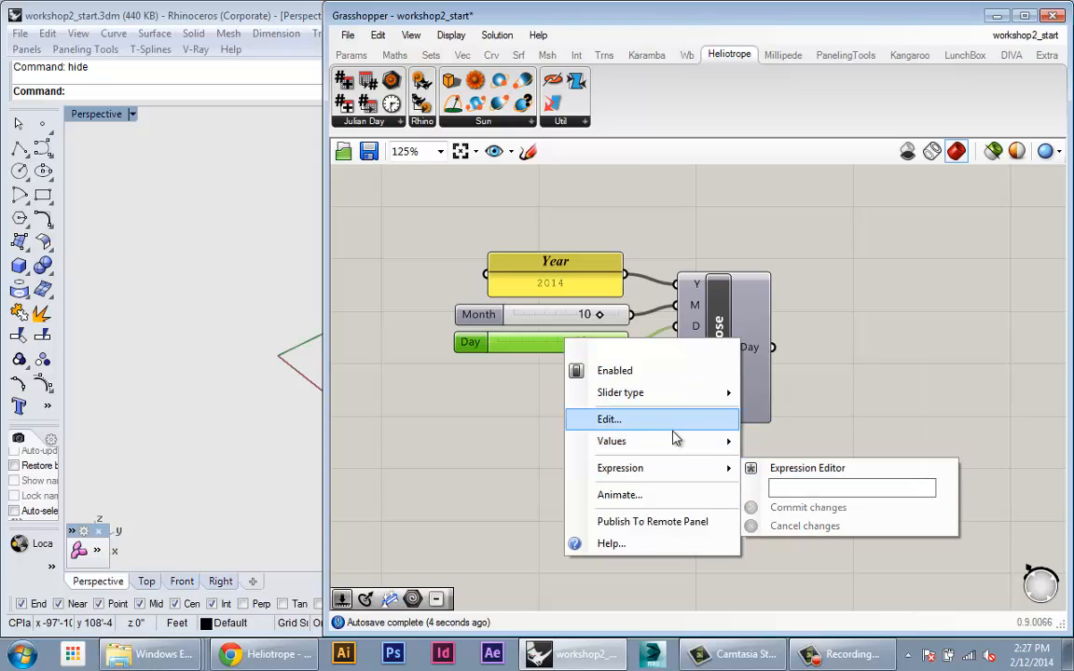
mouse_move(738, 443)
left_click_drag(916, 462, 934, 427)
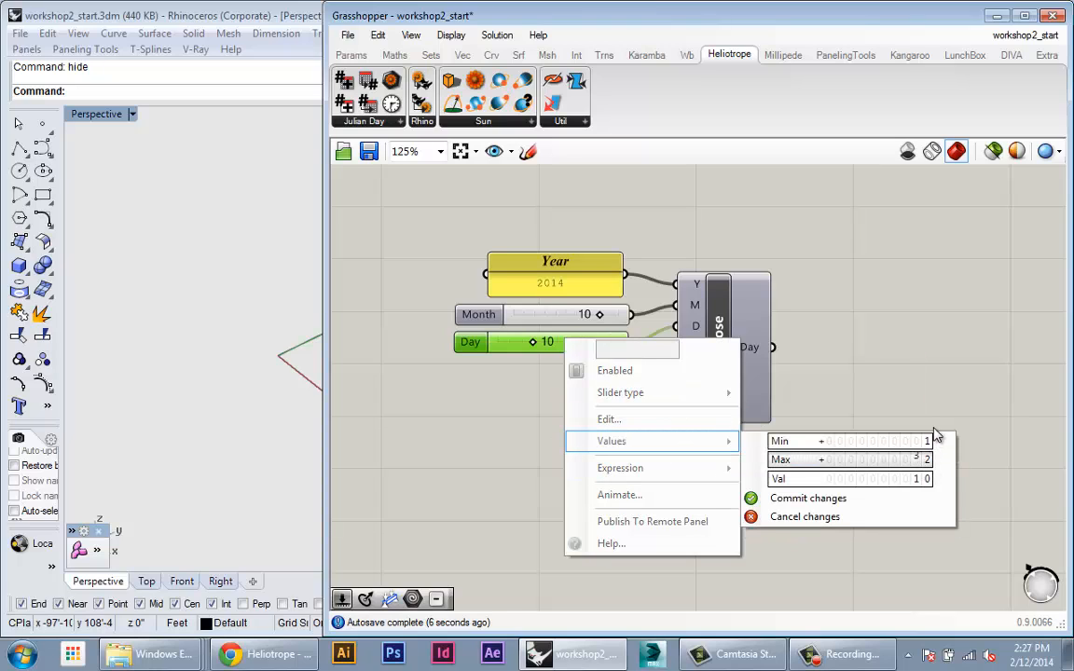
left_click(836, 497)
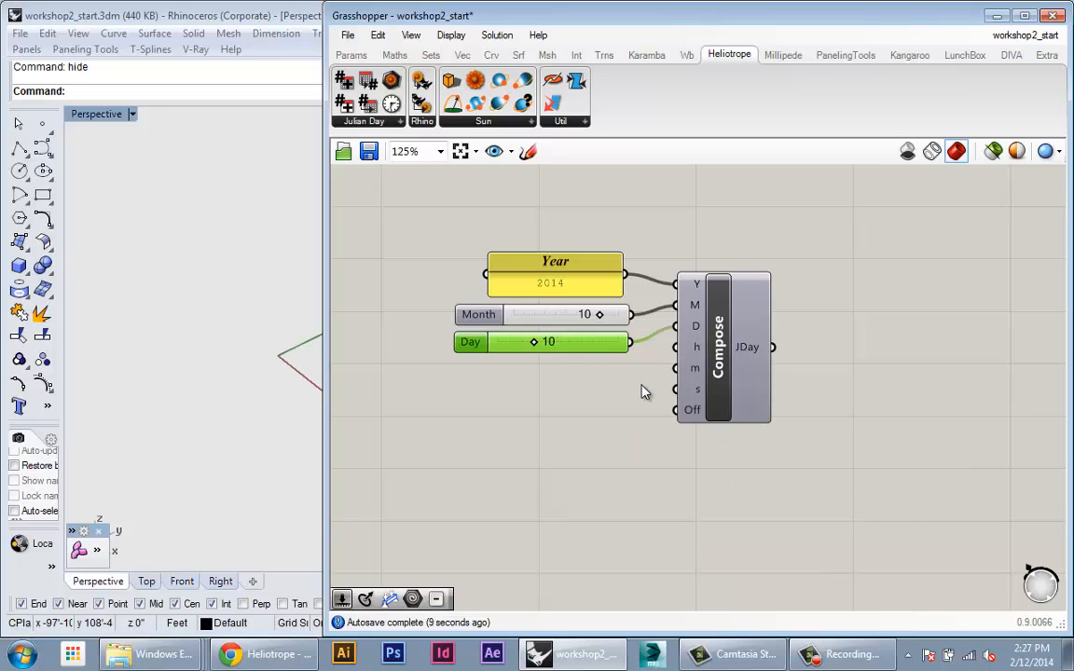
Step: Duplicate the Day slider below it as the Compose component's h input, with a range of 0 to 23
left_click_drag(611, 361, 605, 378)
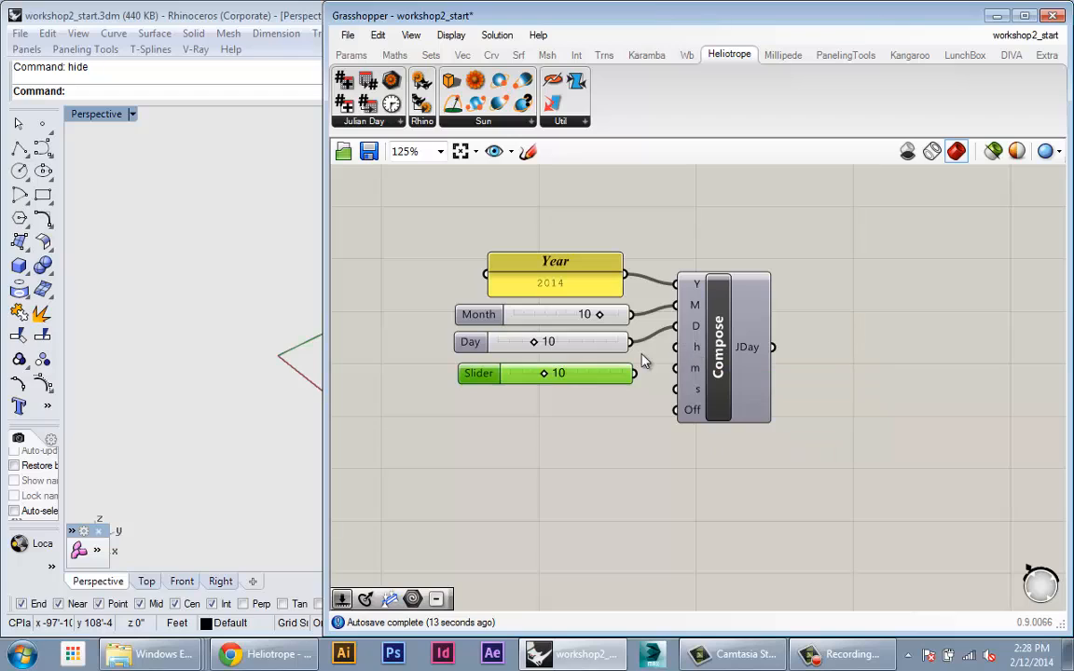
right_click(594, 373)
mouse_move(673, 473)
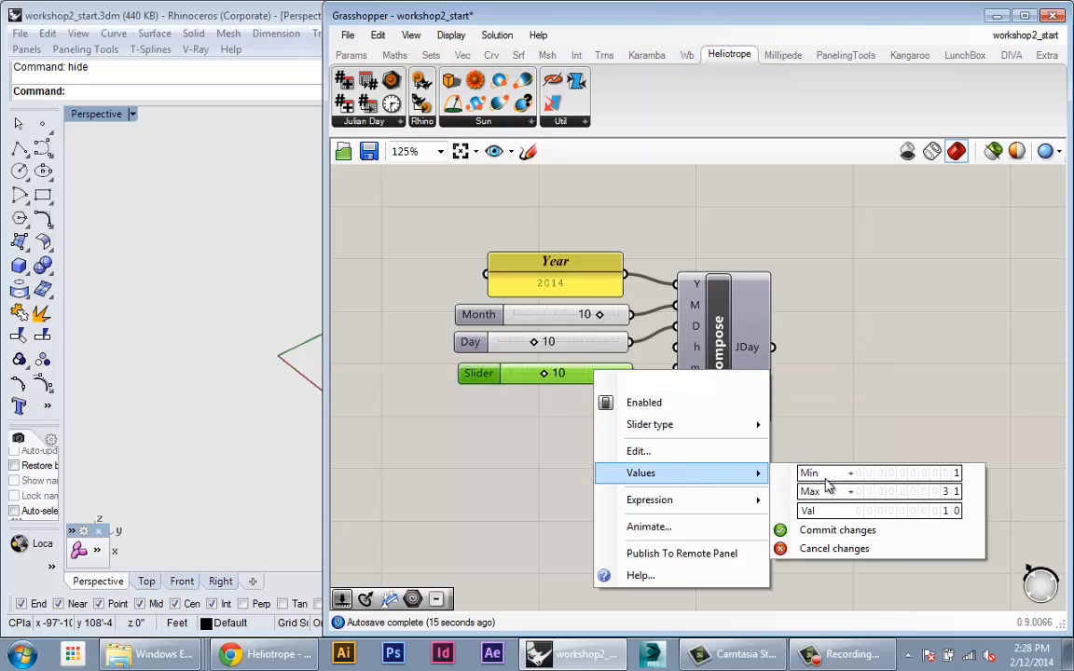
left_click(947, 474)
left_click(949, 471)
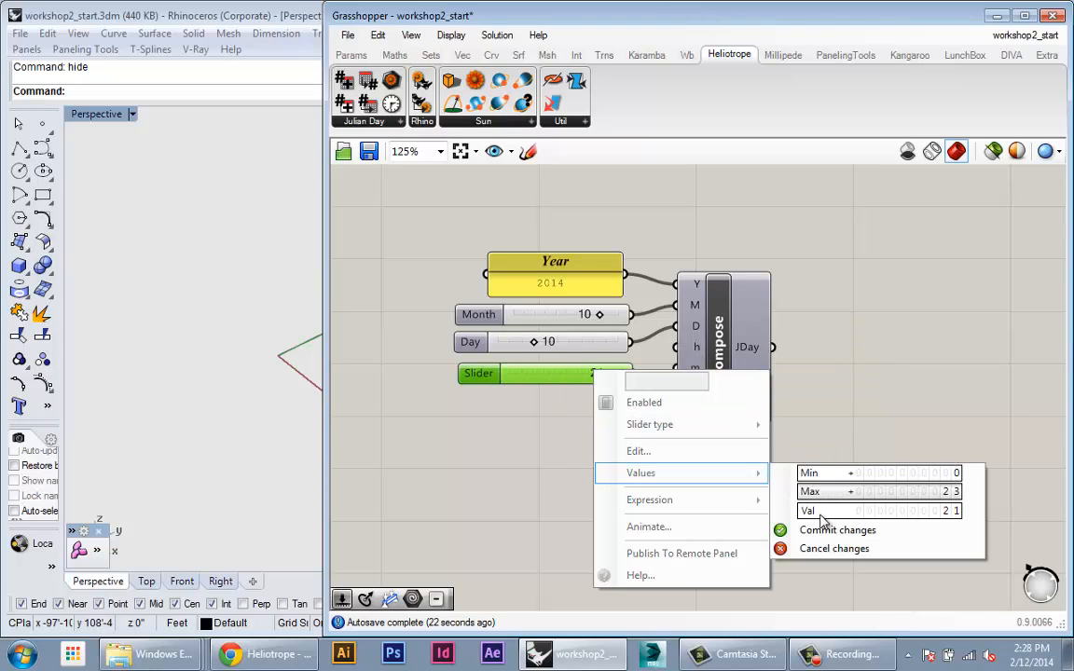
left_click(822, 530)
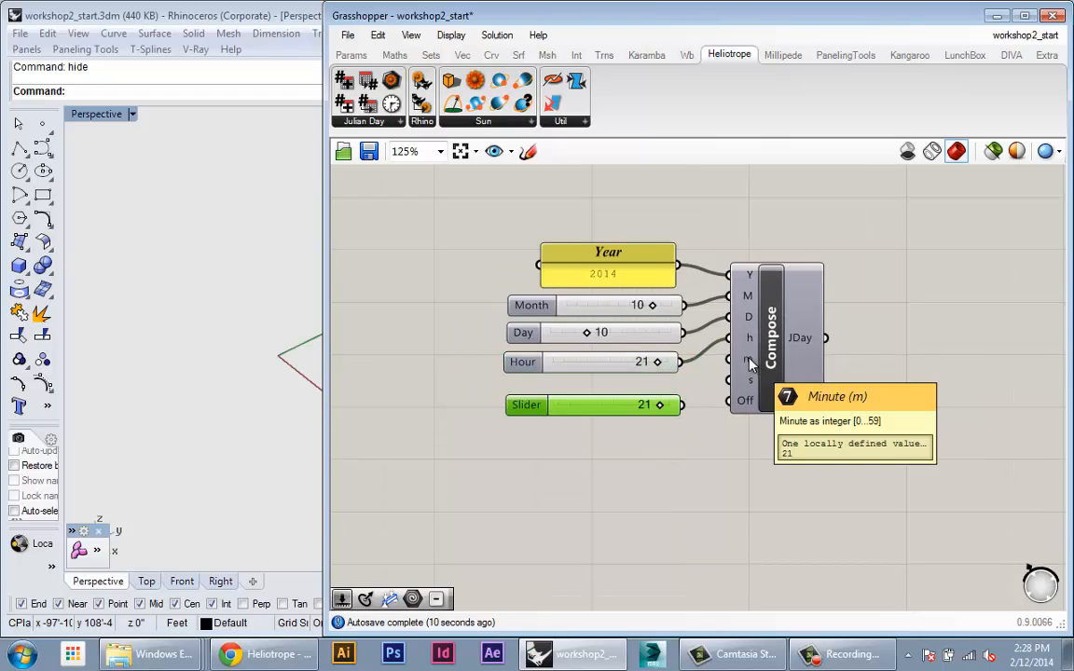
Step: Set the lowest slider's range to 0 to 59, connect it to Compose's m input and shift Compose slightly down
right_click(622, 404)
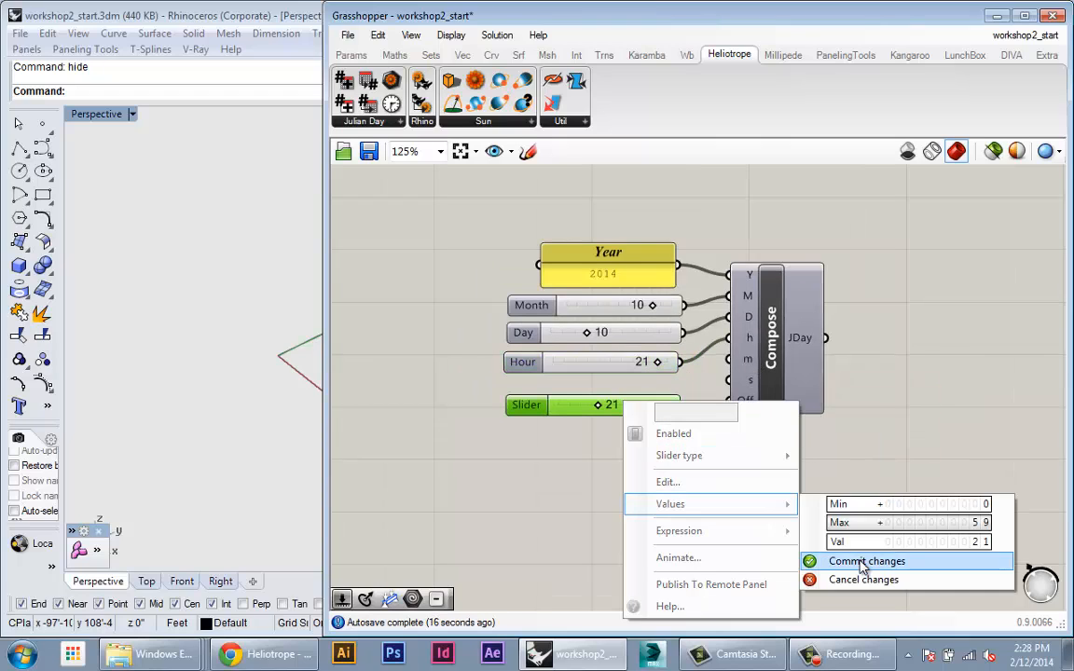
left_click(861, 562)
left_click_drag(681, 404, 728, 358)
left_click_drag(812, 374, 818, 390)
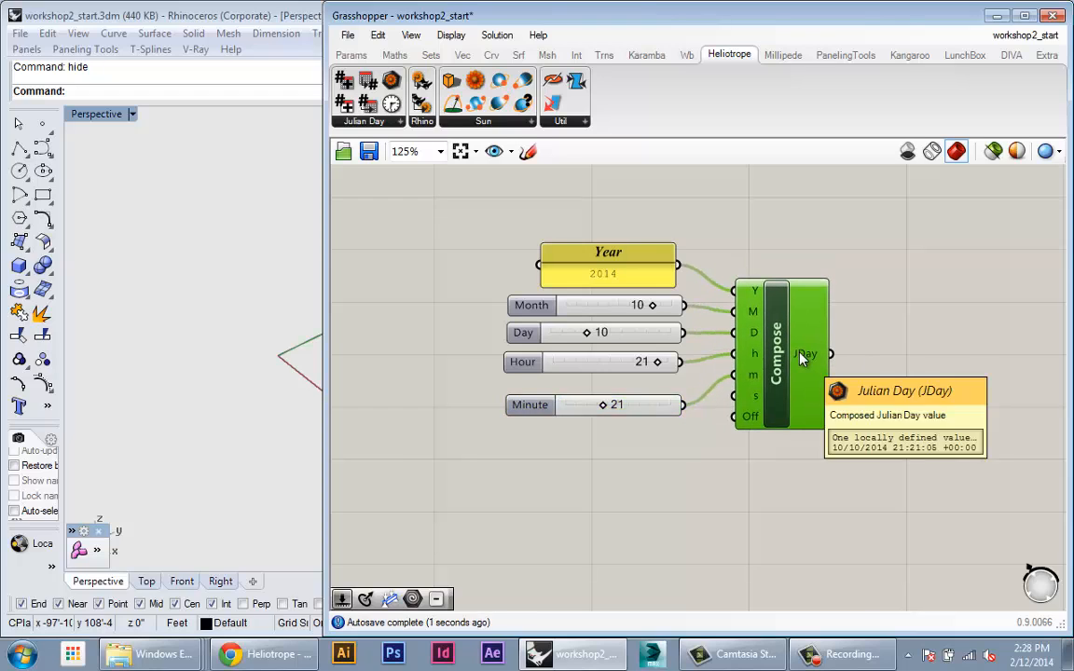
Step: Set Month to 5, Day to 31 and Hour to 12, and move the Minute slider up closer to Hour
left_click_drag(652, 305, 614, 374)
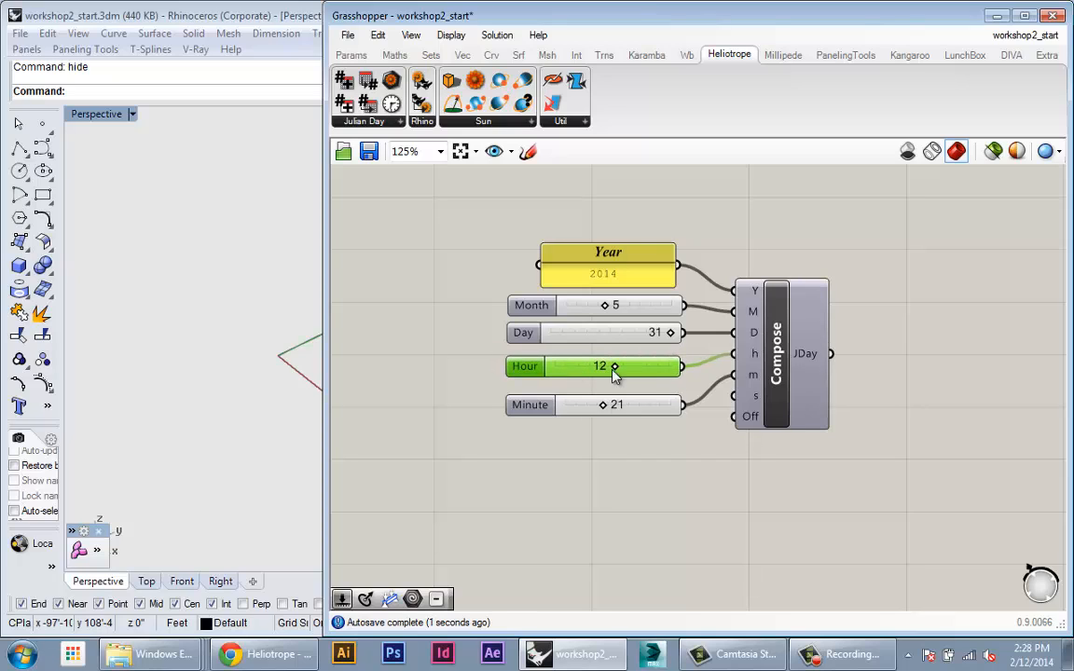
left_click_drag(655, 409, 656, 400)
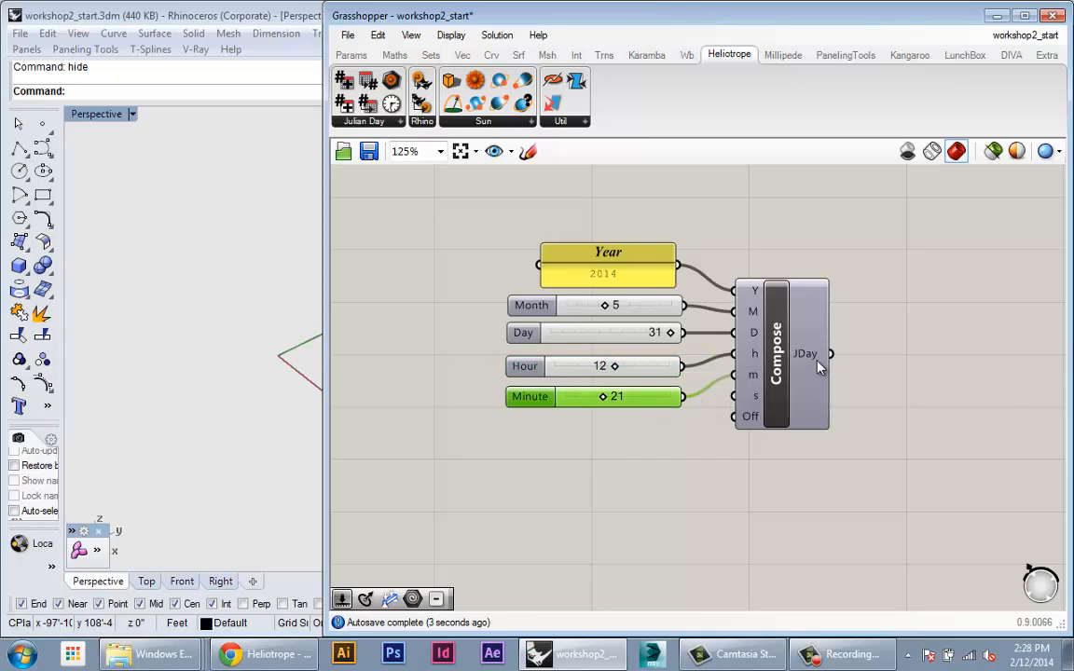
mouse_move(818, 366)
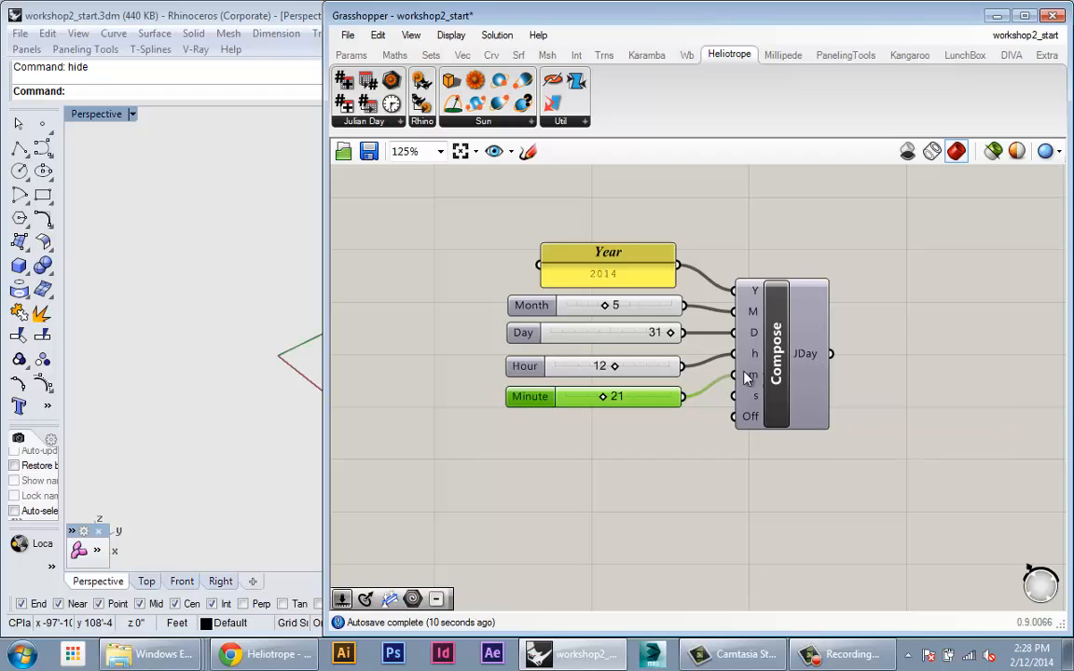
Step: Lower the Compose component slightly and shift the Year panel to line up with the sliders' output ends
right_click_drag(743, 370, 619, 365)
left_click_drag(679, 365, 688, 369)
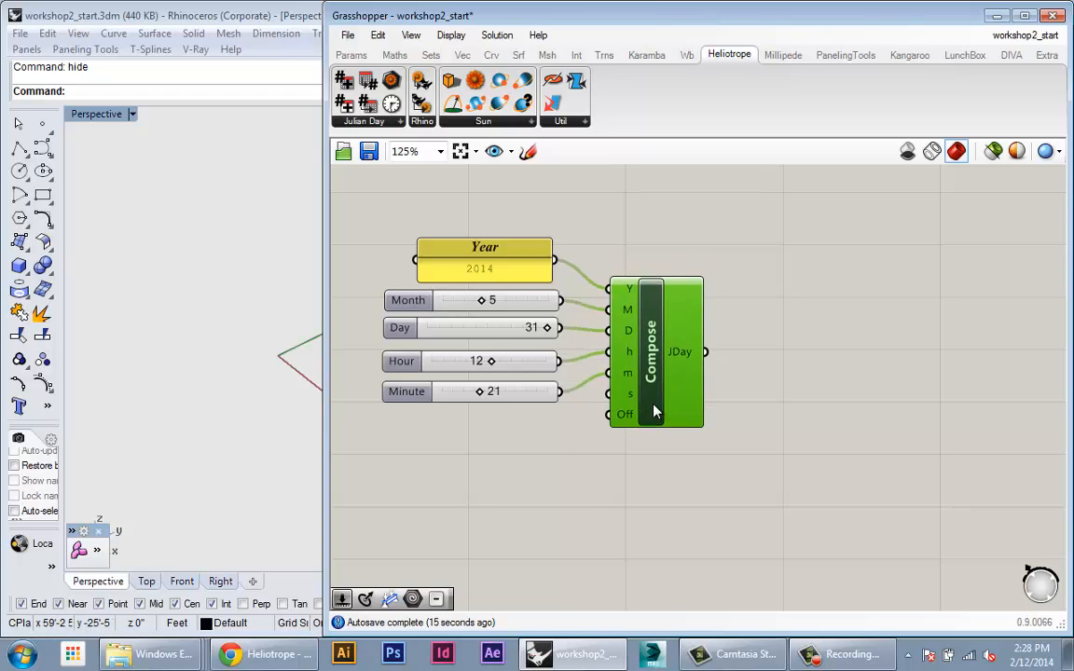
right_click_drag(714, 412, 659, 412)
left_click(472, 257)
left_click_drag(470, 251, 478, 249)
left_click(547, 228)
Step: Place a Heliotrope Solar Arc component on the empty canvas to the lower right of the Compose component
right_click_drag(709, 298, 764, 357)
scroll(764, 448, "down", 3)
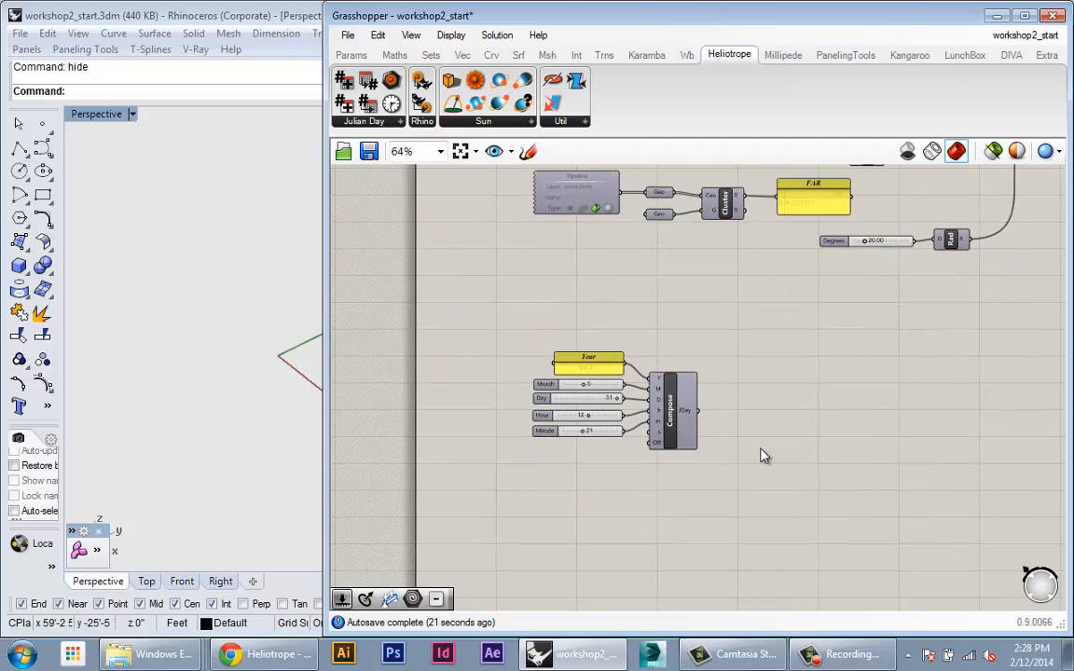
right_click_drag(743, 387, 748, 289)
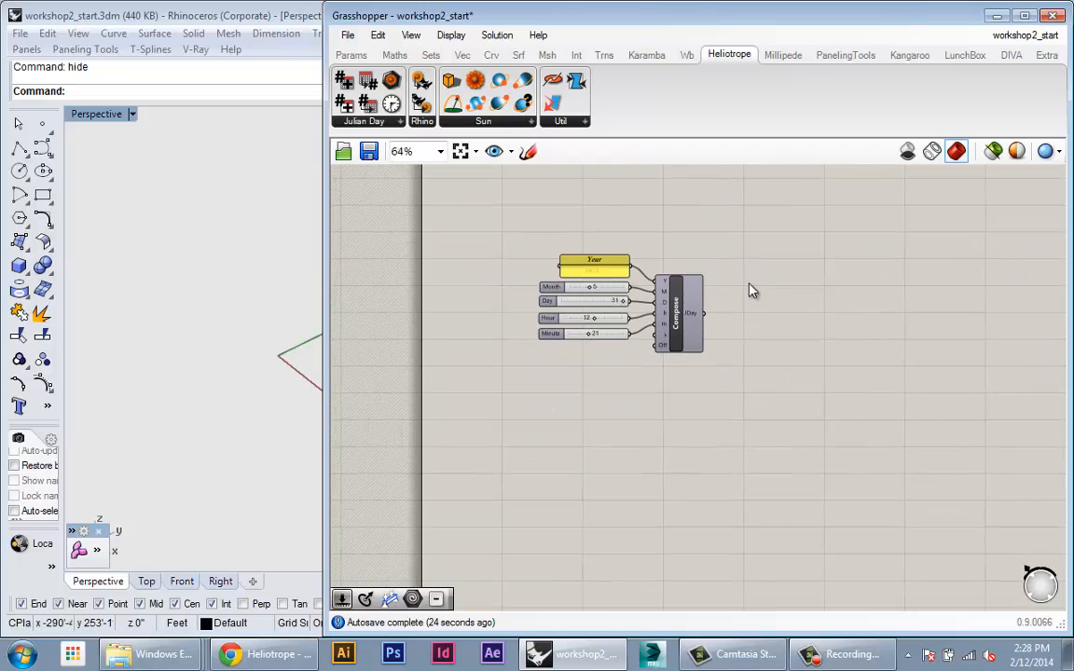
scroll(736, 303, "up", 2)
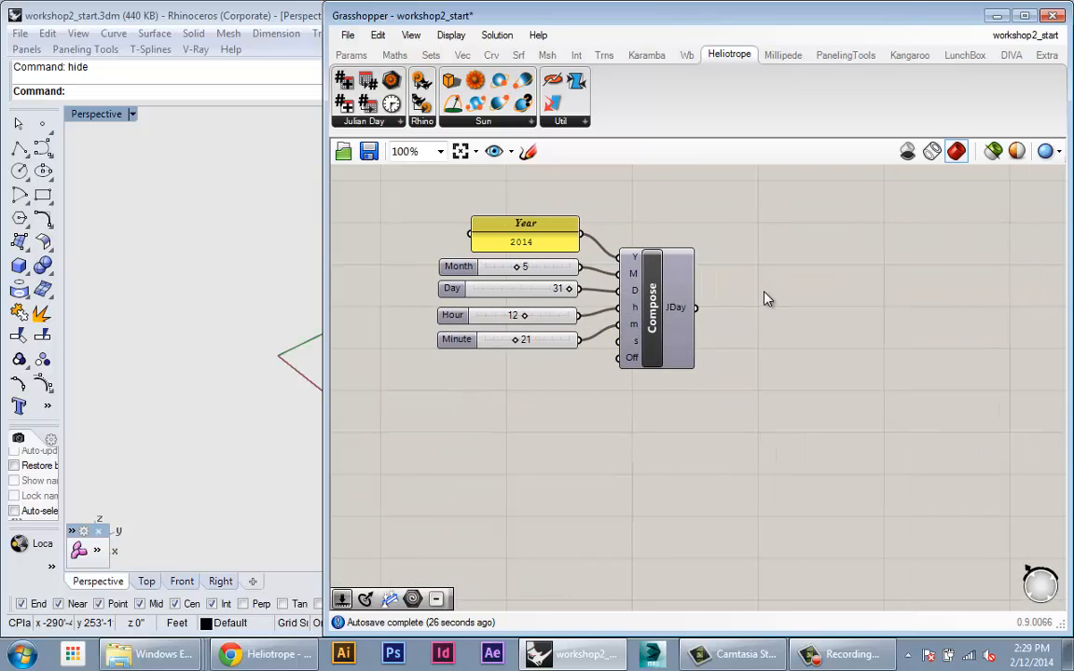
left_click(466, 121)
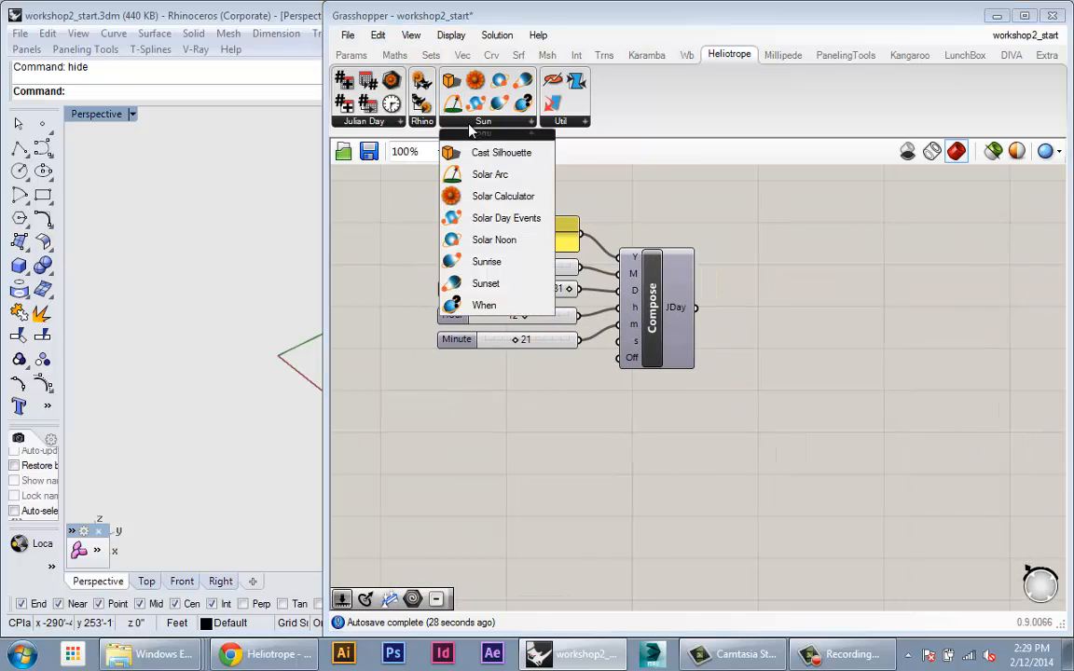
left_click(487, 175)
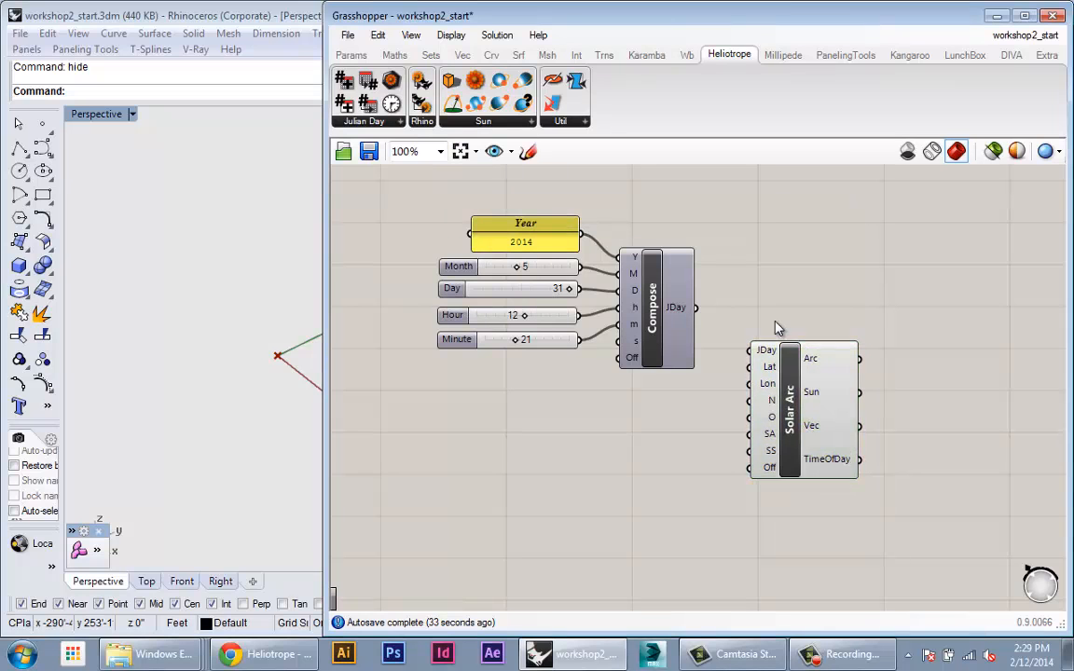
left_click(829, 431)
left_click_drag(829, 432, 818, 384)
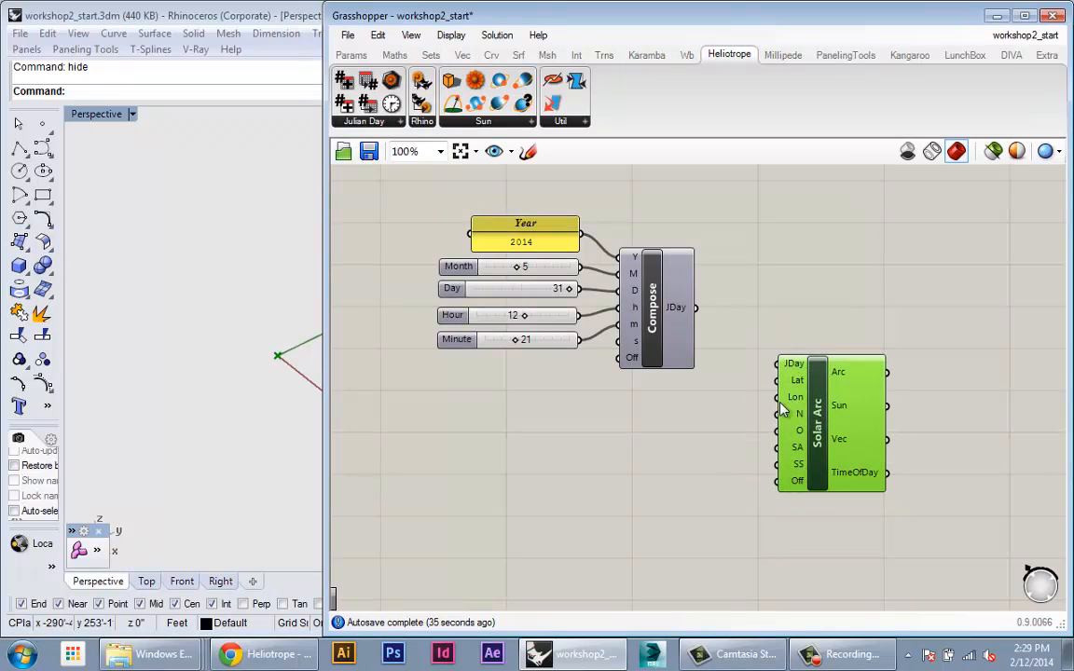
Step: Connect Compose's JDay output to Solar Arc's JDay input and move Solar Arc slightly closer to Compose
right_click_drag(783, 410, 742, 390)
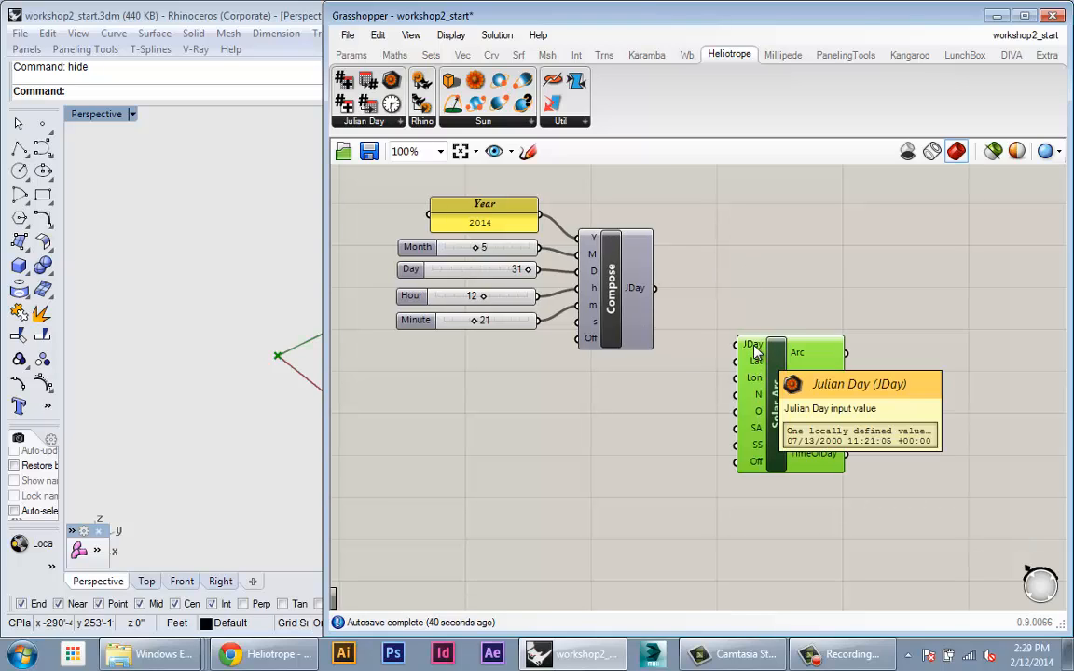
left_click_drag(656, 289, 739, 345)
left_click_drag(778, 378, 781, 387)
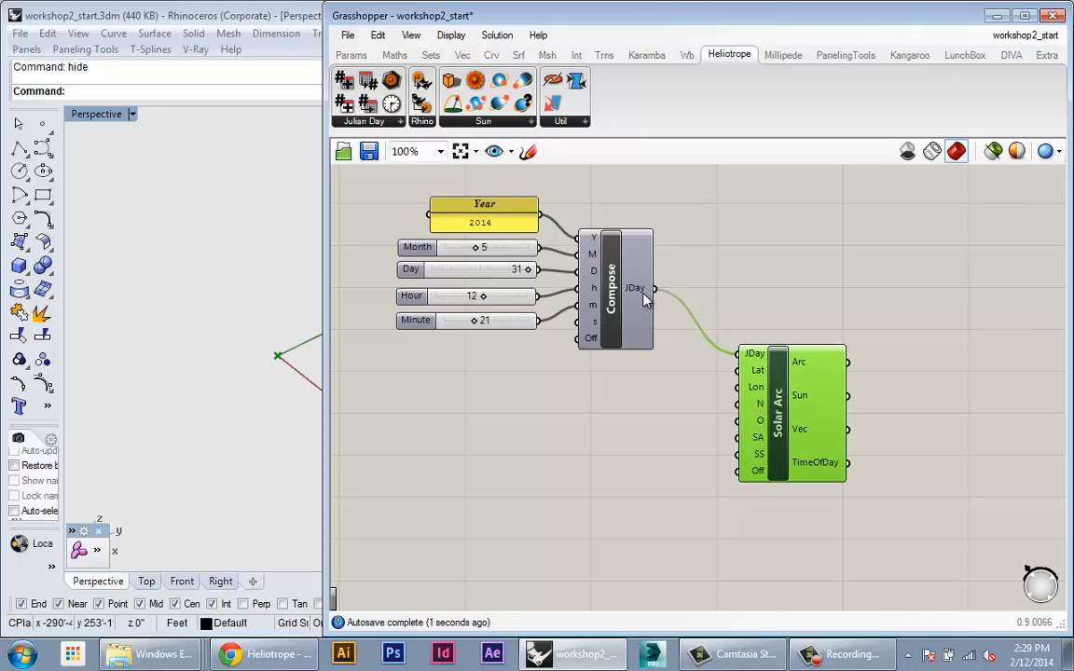
left_click(811, 315)
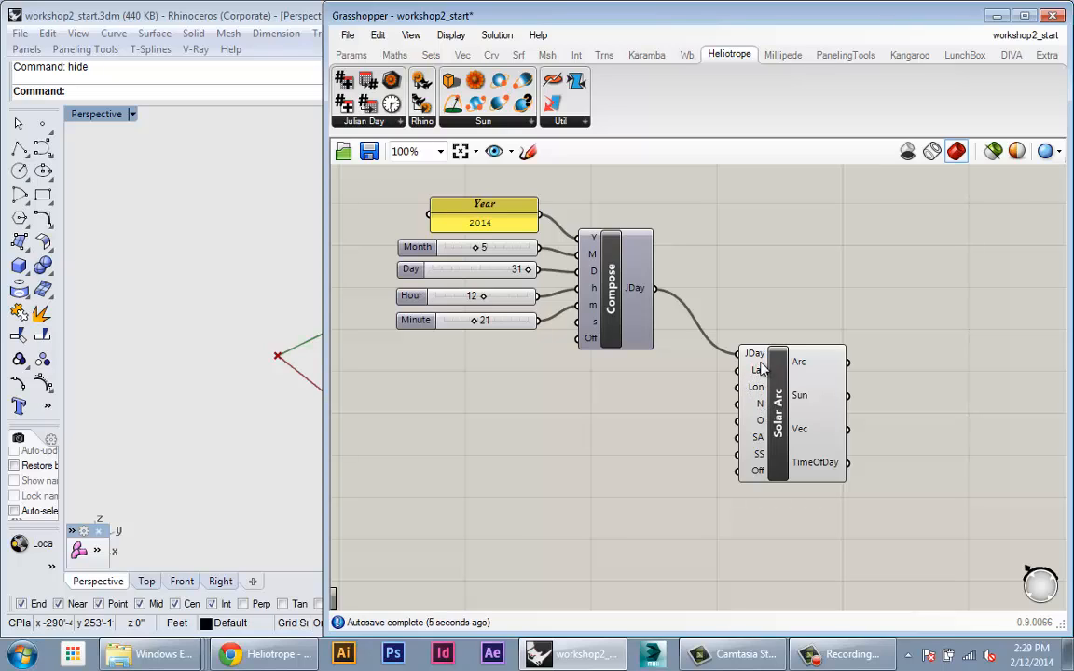
mouse_move(762, 385)
left_click_drag(766, 403, 744, 414)
left_click(677, 402)
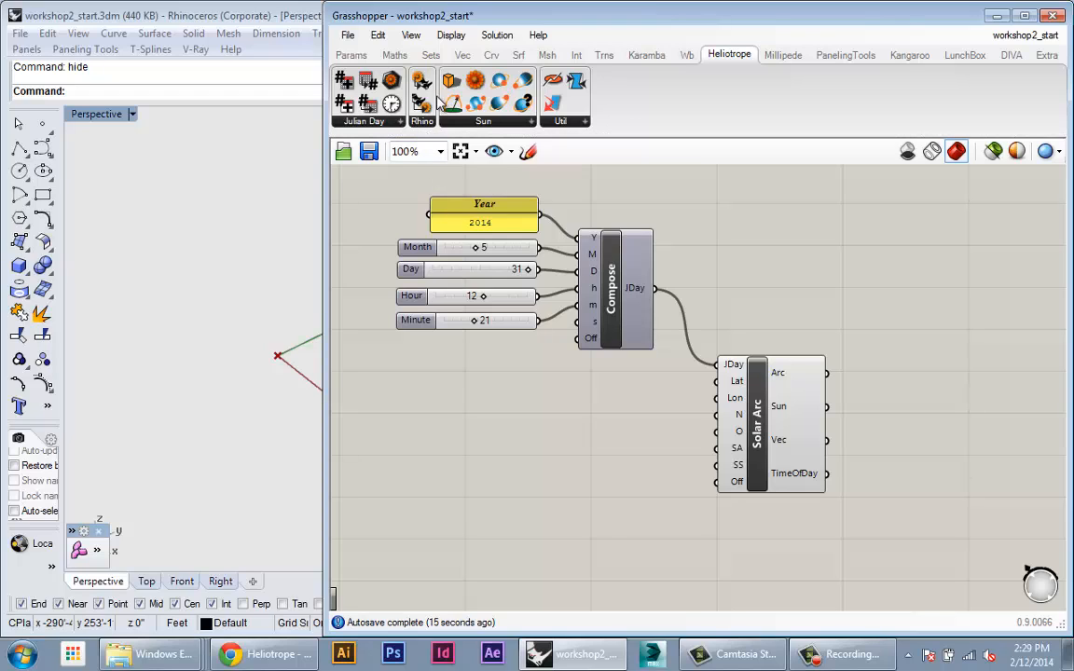
Step: Place a Heliotrope Rhino:Get component below Compose, level with the Solar Arc component's inputs
left_click(422, 122)
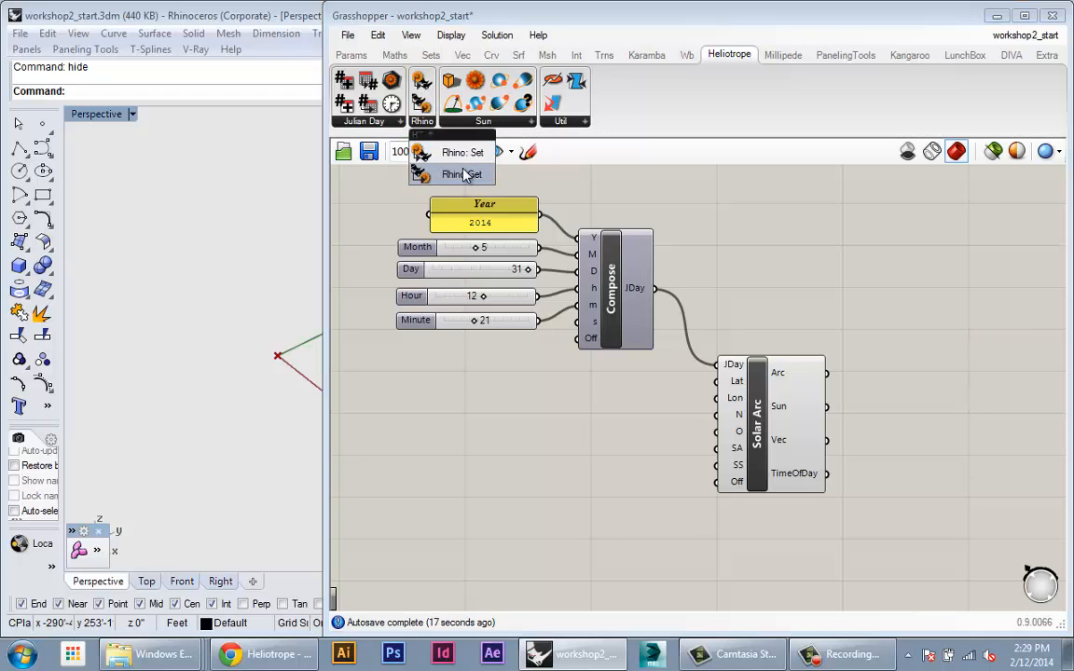
left_click_drag(463, 175, 597, 468)
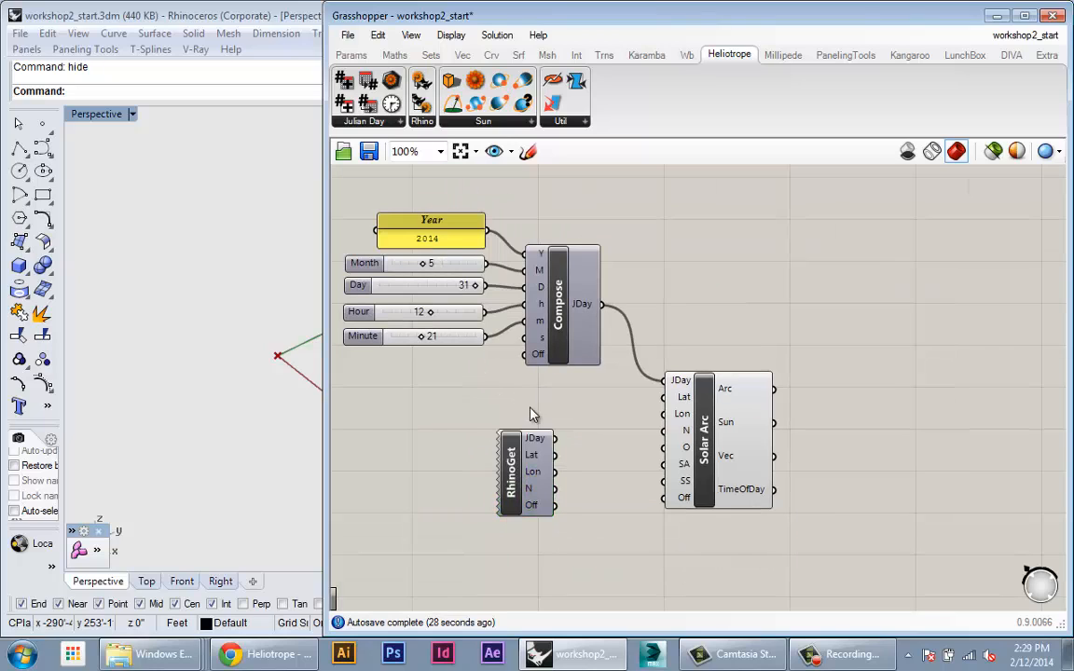
right_click_drag(529, 414, 555, 411)
left_click_drag(545, 460, 571, 449)
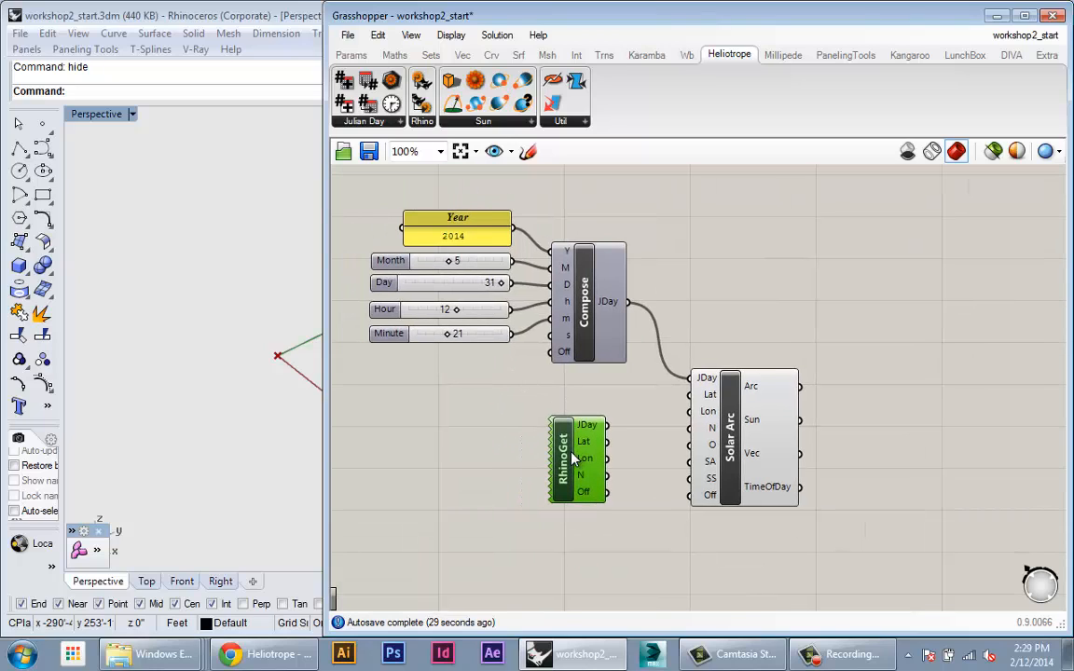
left_click(426, 124)
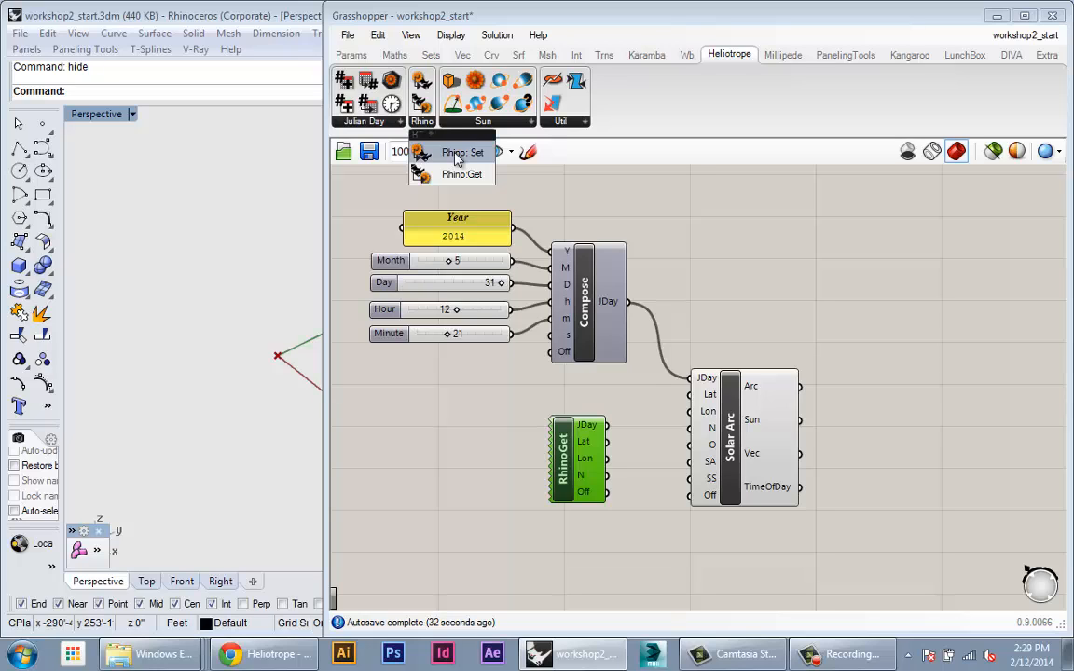
left_click_drag(568, 482, 562, 475)
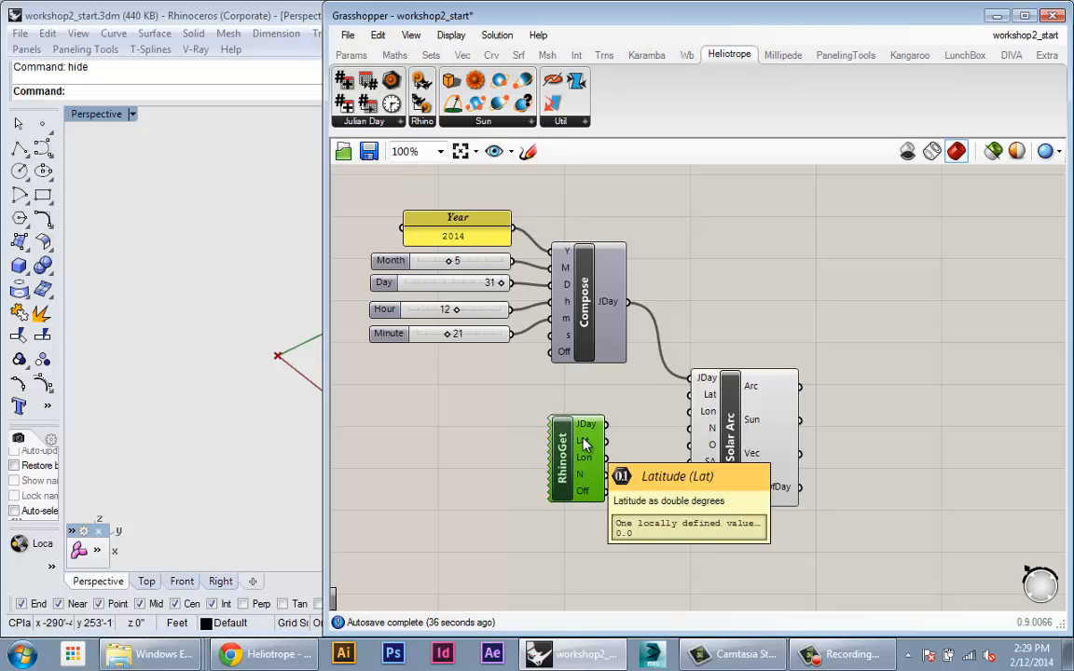
right_click_drag(527, 399, 560, 376)
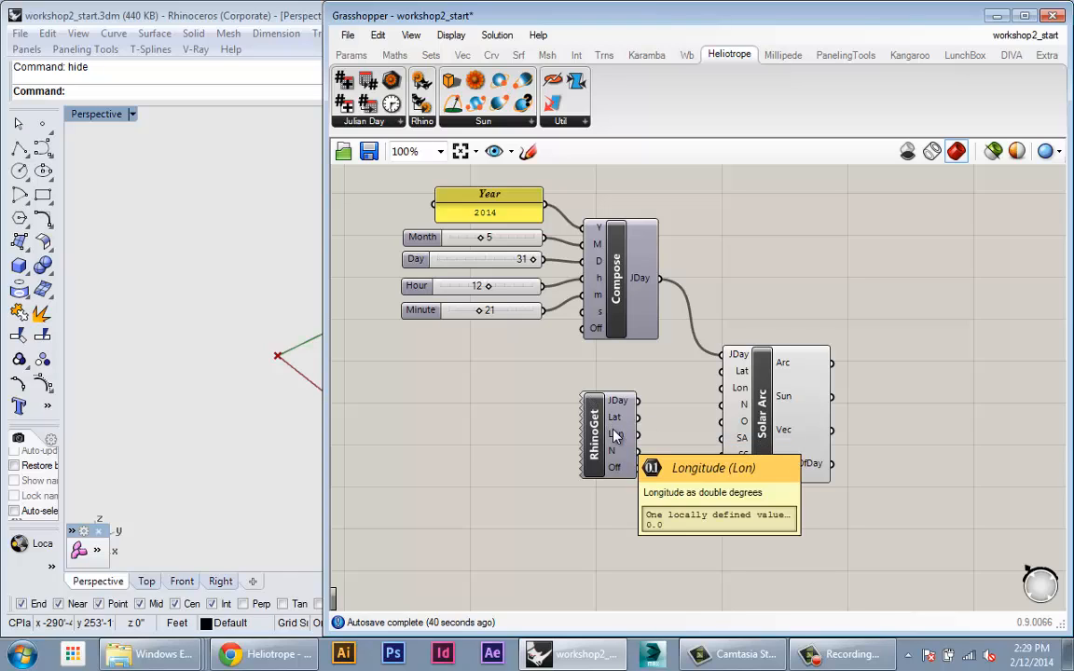
left_click_drag(598, 443, 600, 451)
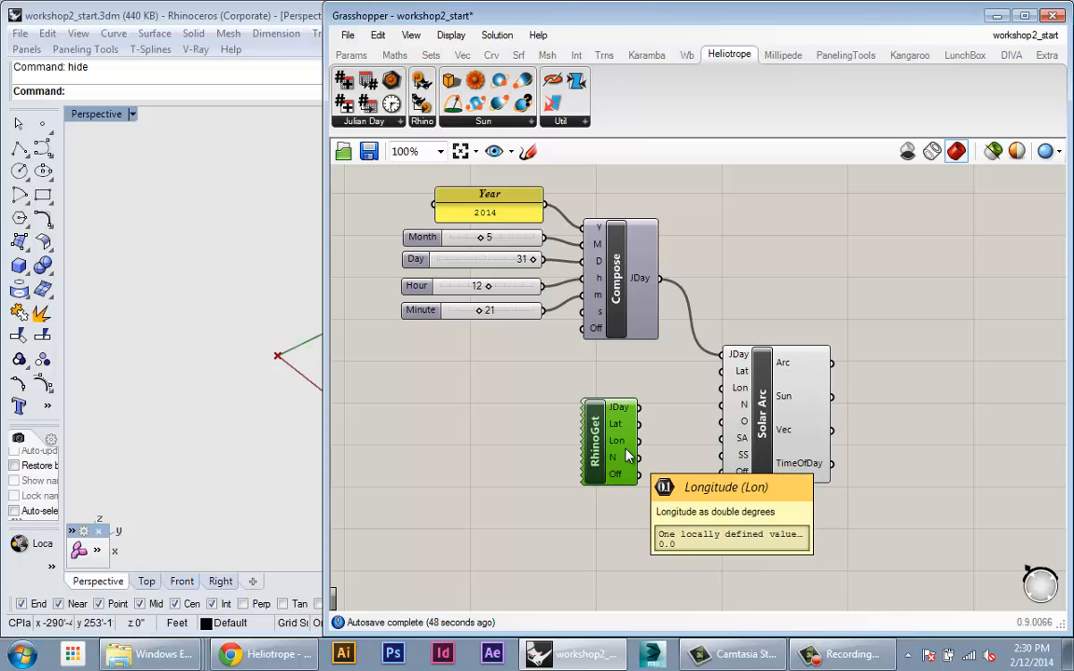
Step: Snap the Grasshopper window to the right half of the display and move RhinoGet closer to Solar Arc
left_click_drag(496, 15, 483, 47)
key("super+Right")
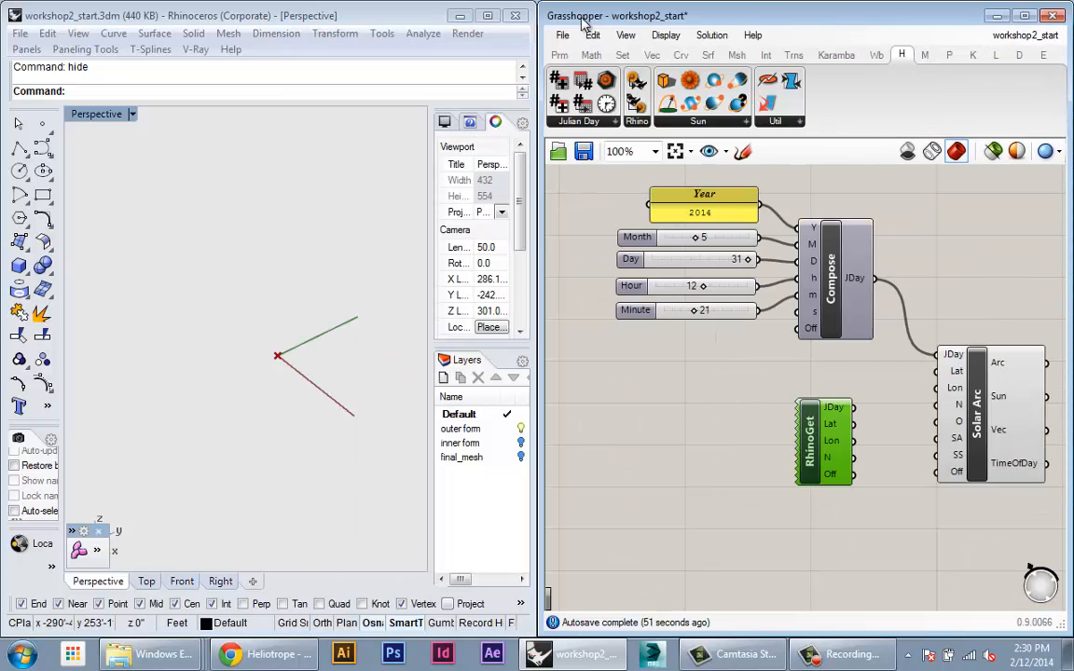
mouse_move(365, 287)
right_mouse_down("shift")
mouse_move(288, 280)
mouse_move(363, 298)
right_mouse_up("shift")
right_click_drag(743, 439, 697, 435)
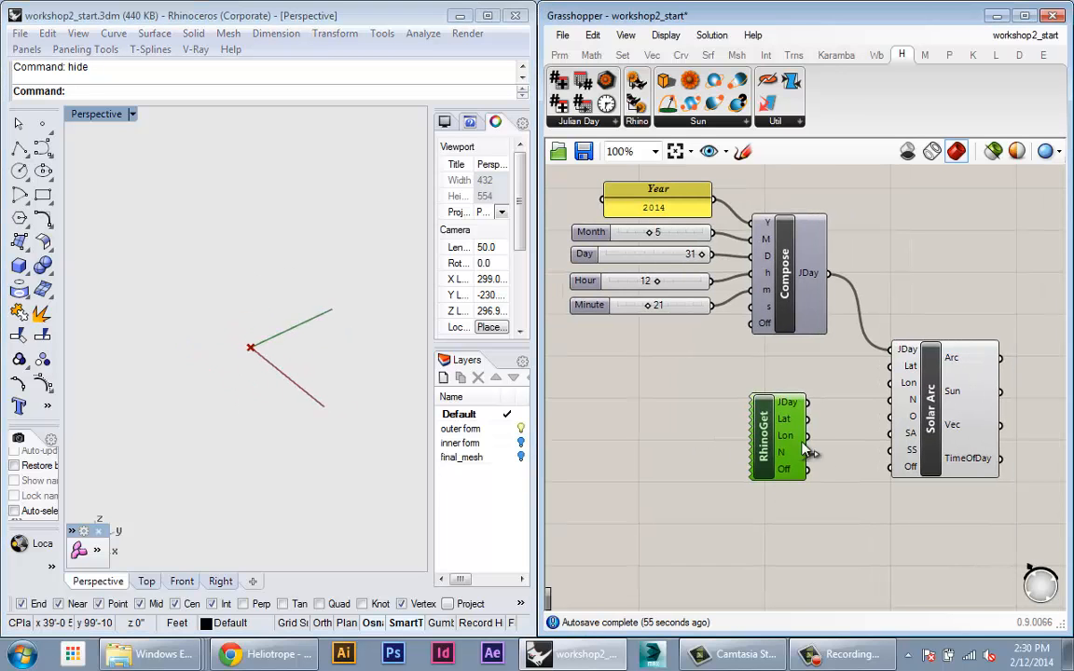
left_click_drag(775, 447, 795, 446)
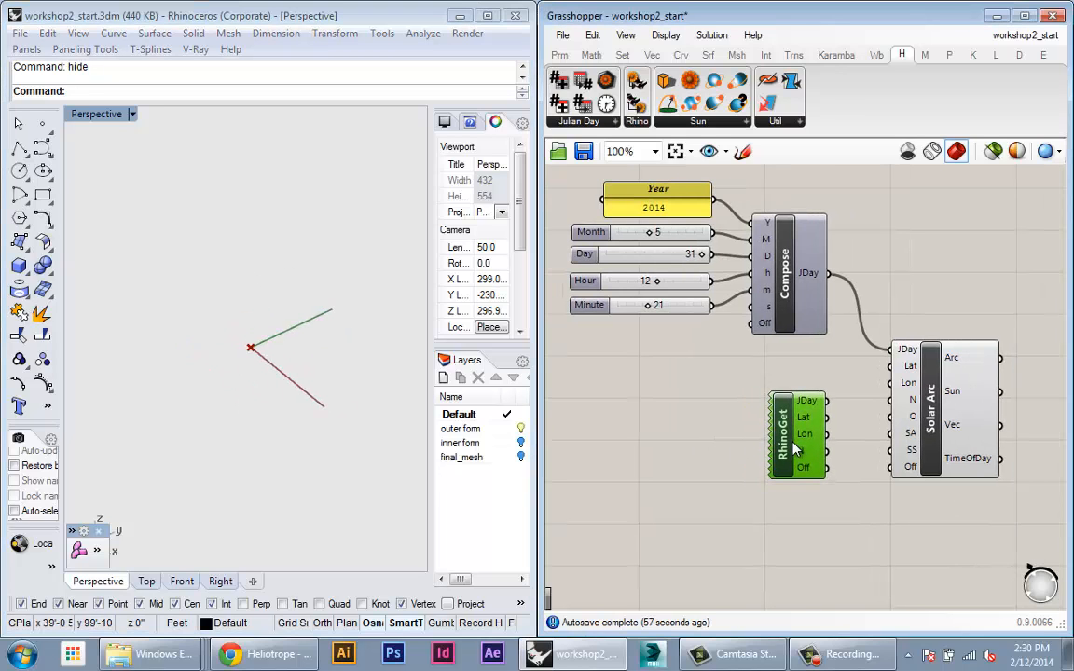
Step: Switch to Rhino, turn on the sun and set its location to New York, NY, USA
right_click_drag(268, 386, 249, 381, "shift")
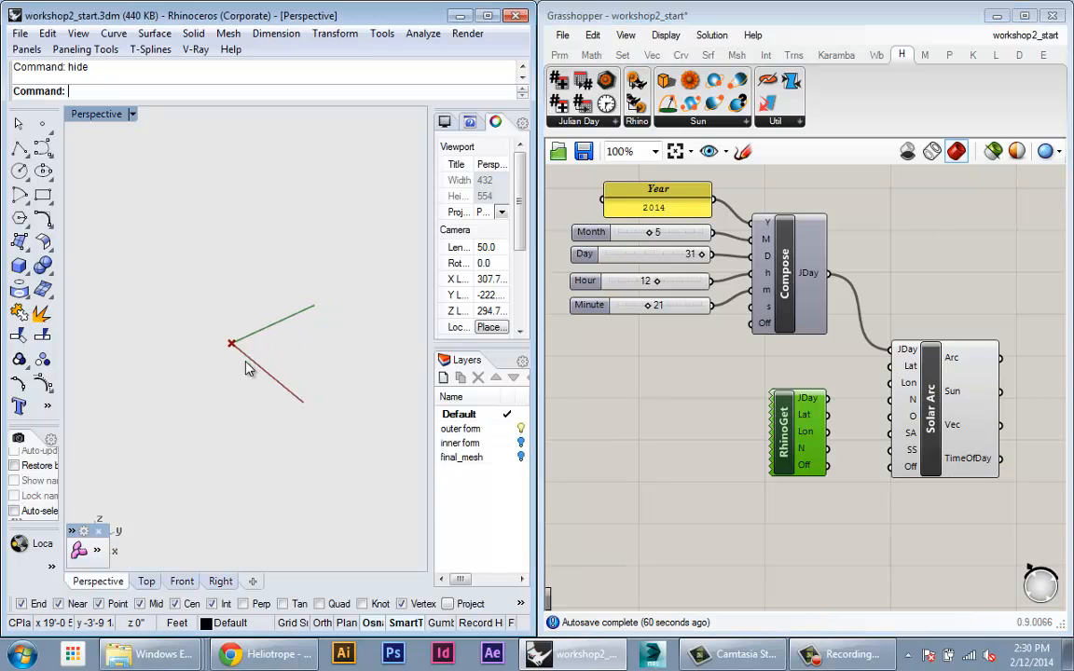
type("SUn")
key("Return")
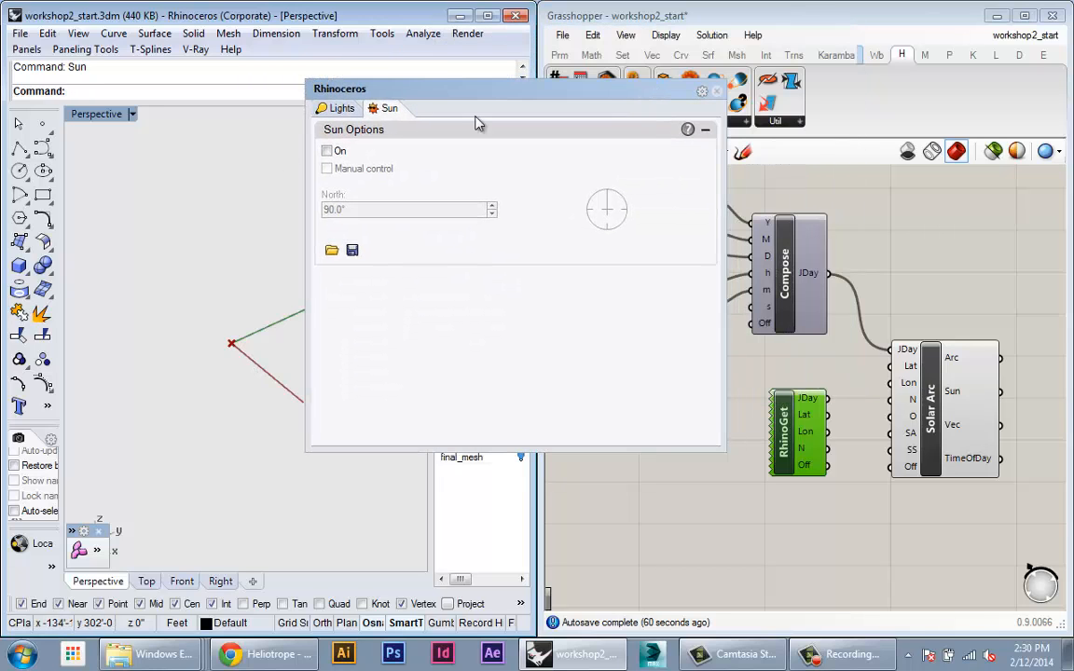
left_click(328, 152)
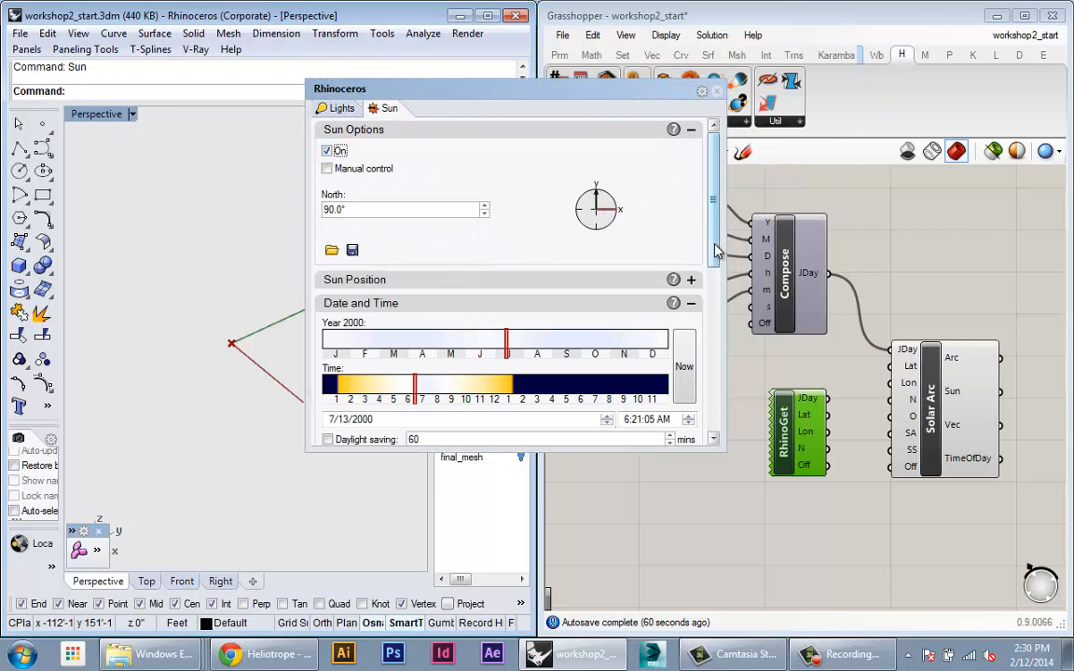
left_click_drag(714, 229, 718, 395)
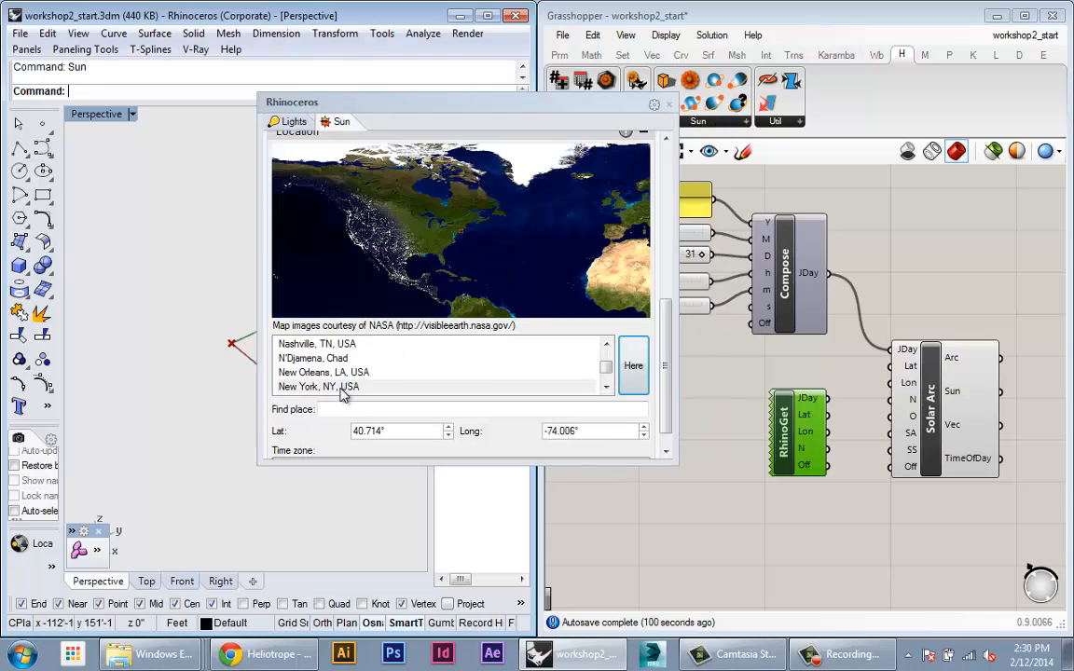
left_click(665, 452)
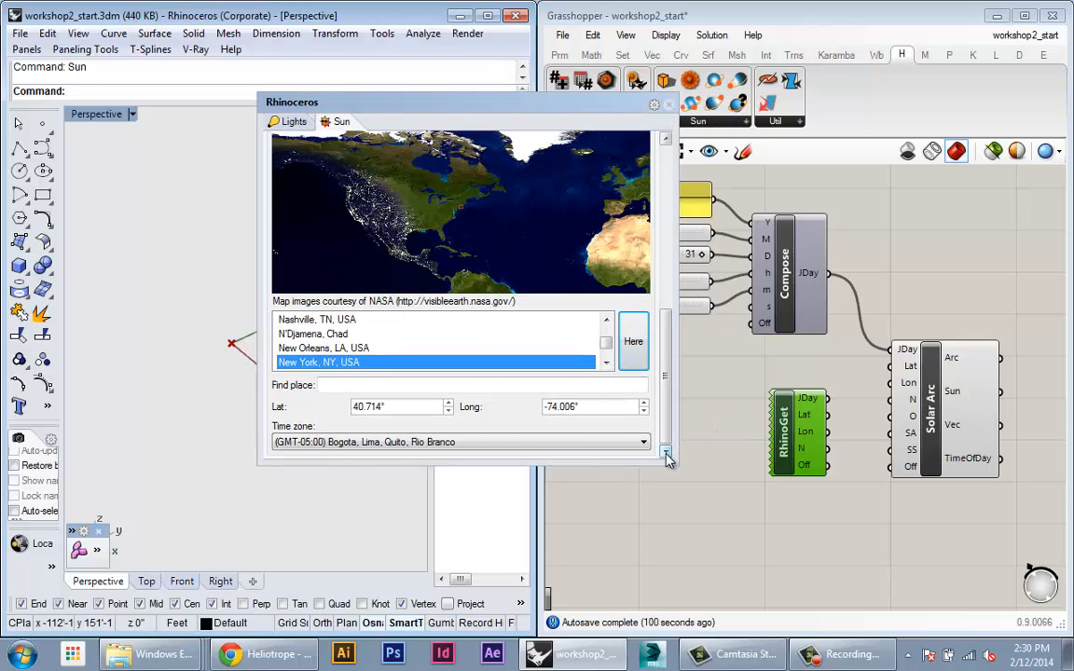
Step: Close Rhino's sun settings and nudge the RhinoGet component slightly up on the Grasshopper canvas
left_click_drag(666, 365, 668, 139)
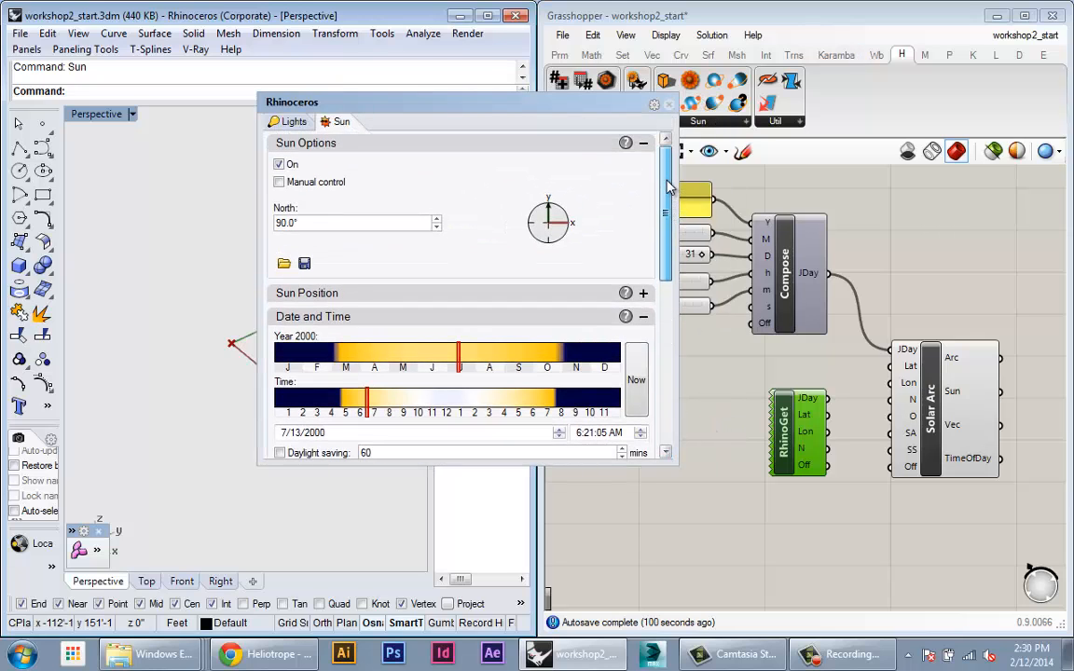
left_click(669, 105)
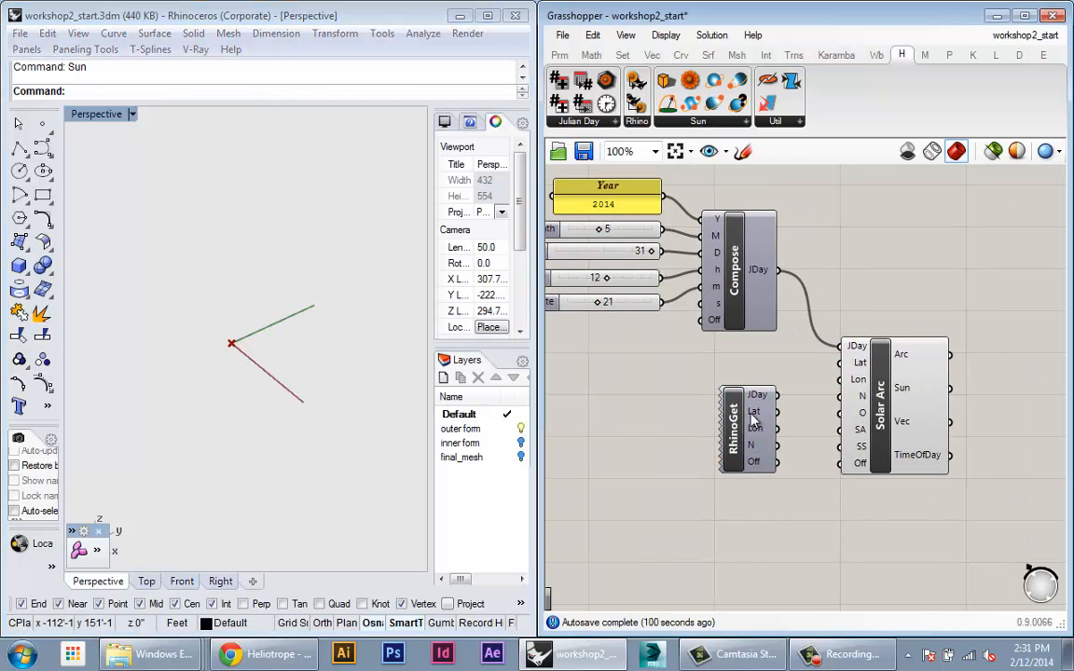
mouse_move(753, 422)
left_click(746, 450)
left_click_drag(746, 450, 740, 445)
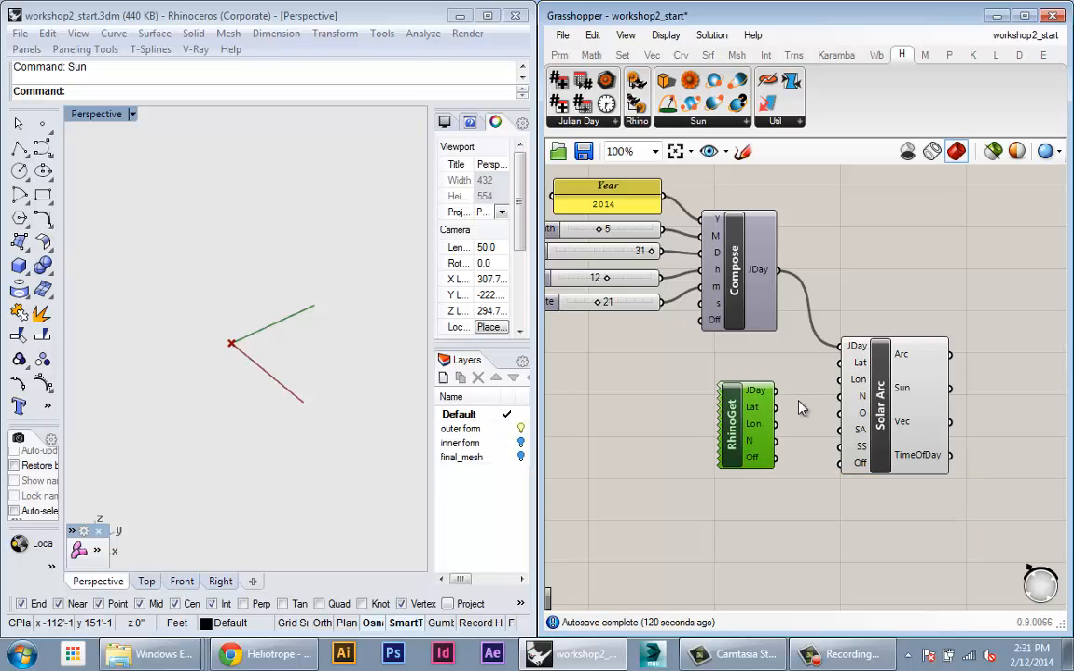
Step: Connect RhinoGet's Lat, Lon and N outputs to Solar Arc's matching inputs and move RhinoGet farther away from Solar Arc
left_click_drag(775, 407, 840, 364)
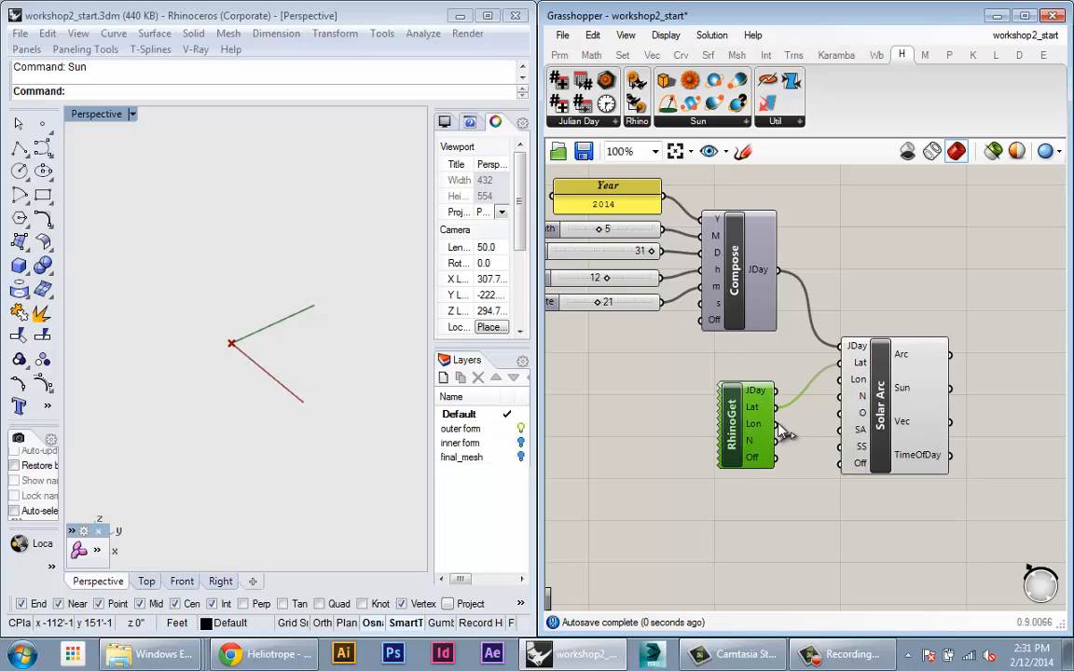
left_click_drag(774, 424, 840, 381)
left_click_drag(776, 442, 840, 396)
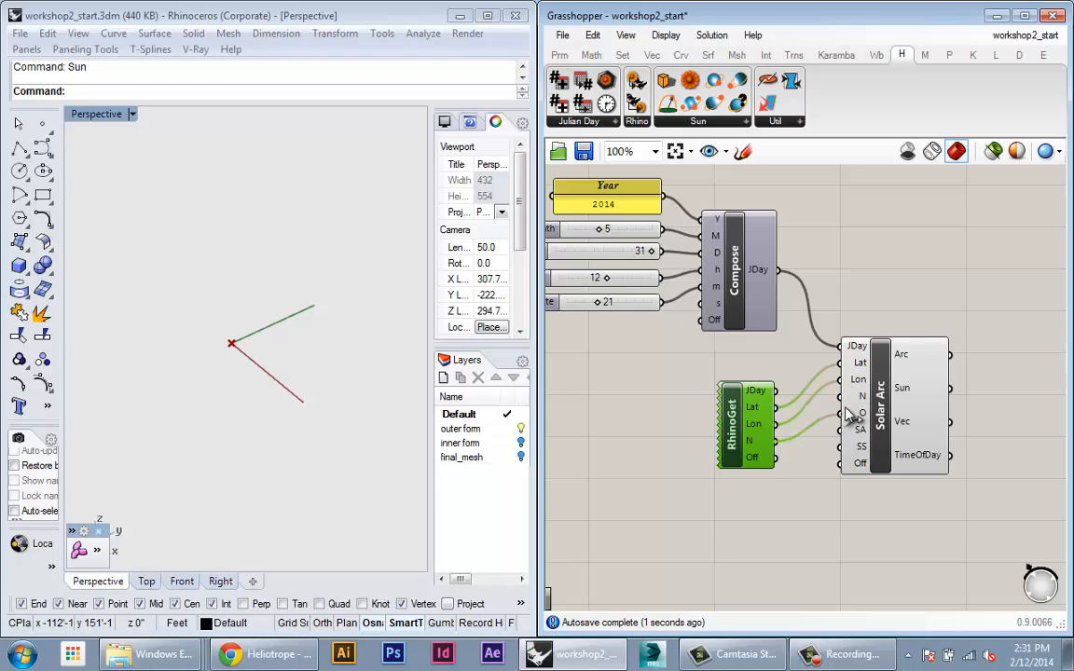
left_click_drag(752, 436, 626, 416)
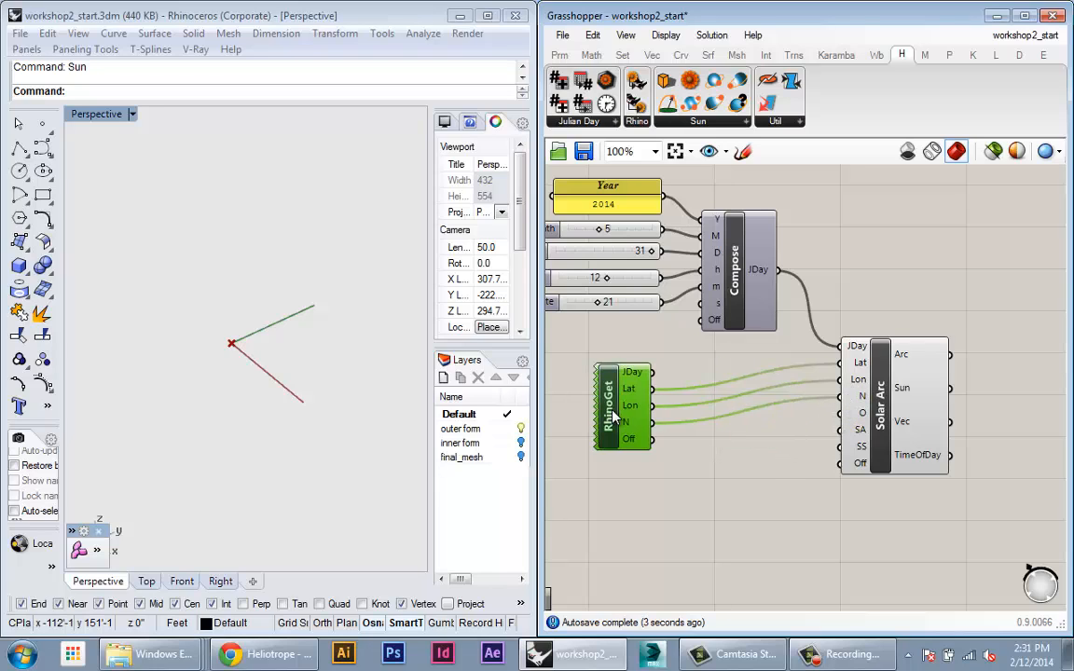
right_click_drag(665, 452, 708, 464)
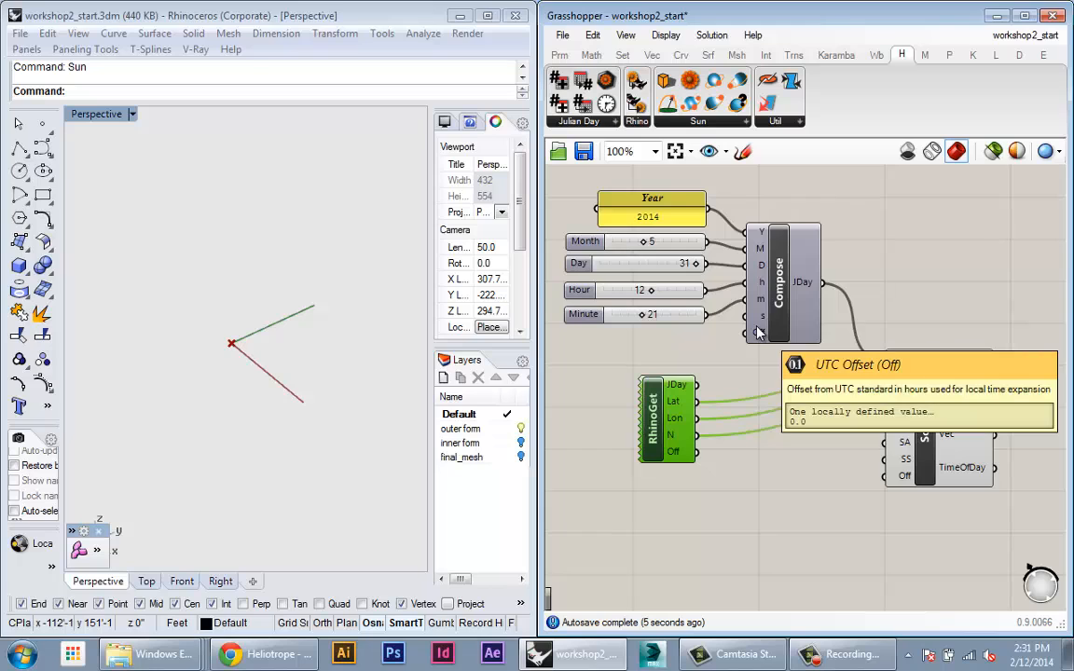
right_click_drag(656, 325, 633, 329)
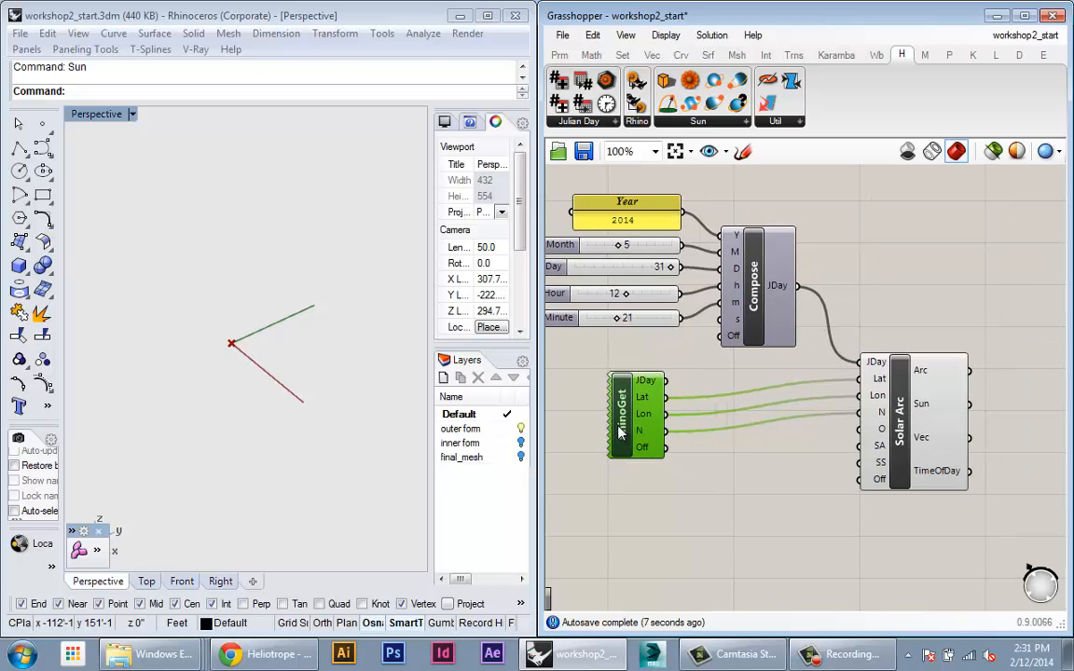
left_click(619, 347)
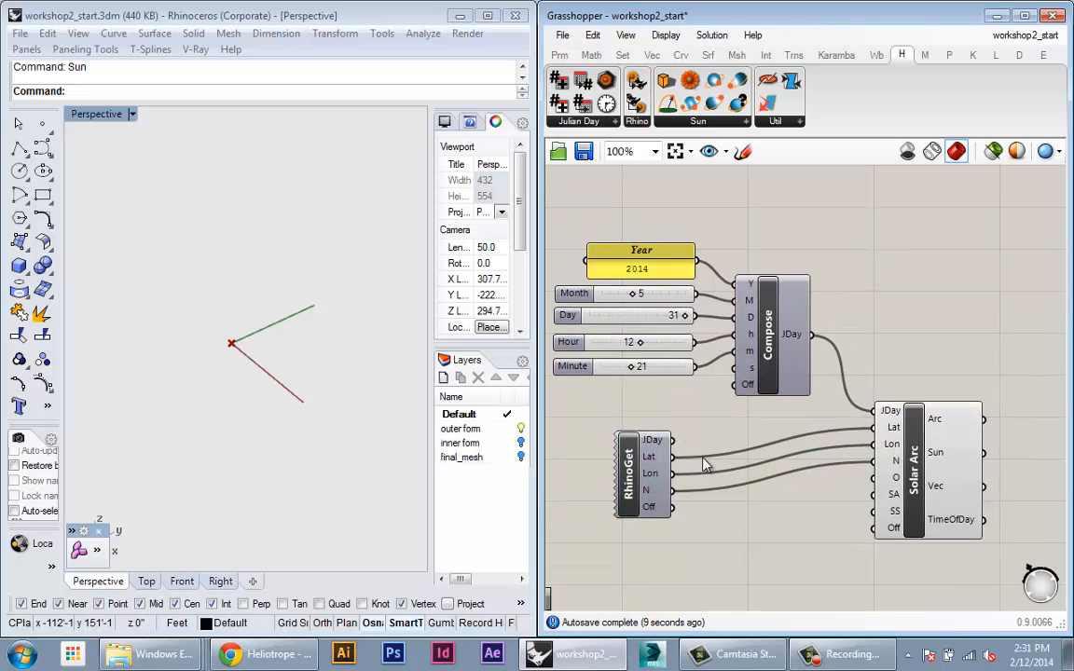
Step: Connect RhinoGet's Off output to Compose's UTC Offset input and nudge RhinoGet slightly
scroll(632, 411, "up", 2)
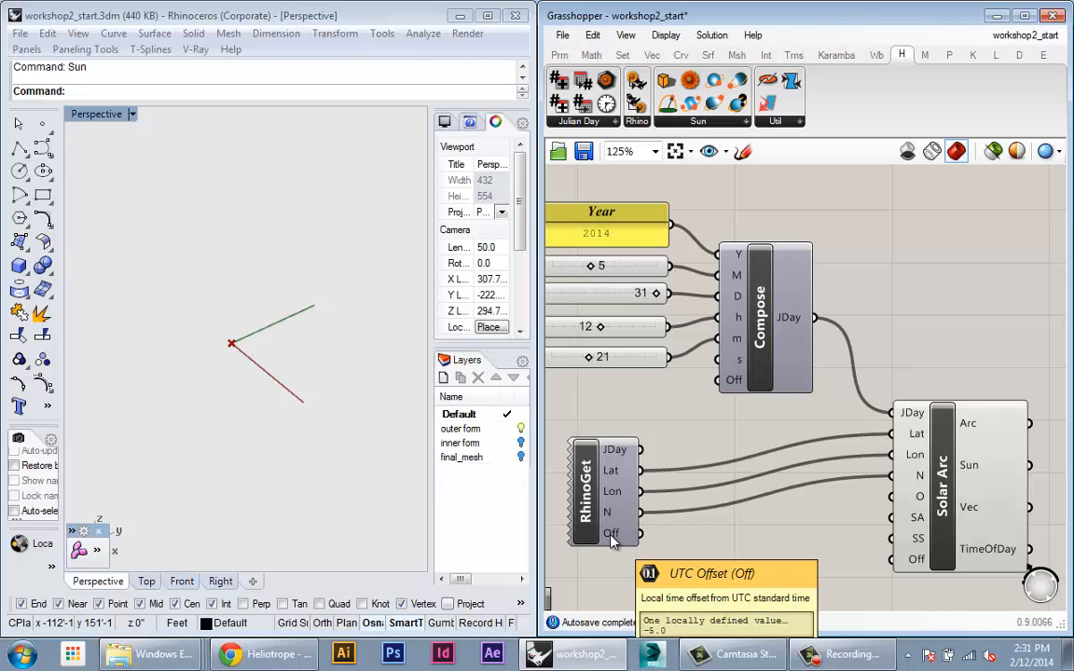
left_click_drag(639, 533, 732, 403)
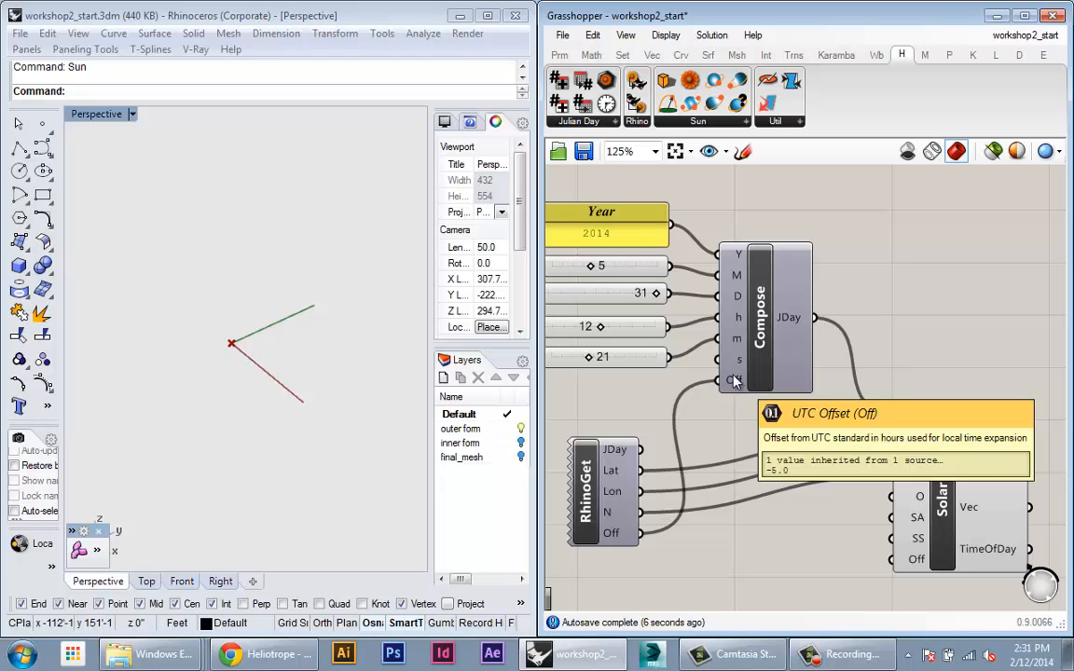
left_click_drag(597, 523, 587, 511)
right_click_drag(597, 409, 632, 412)
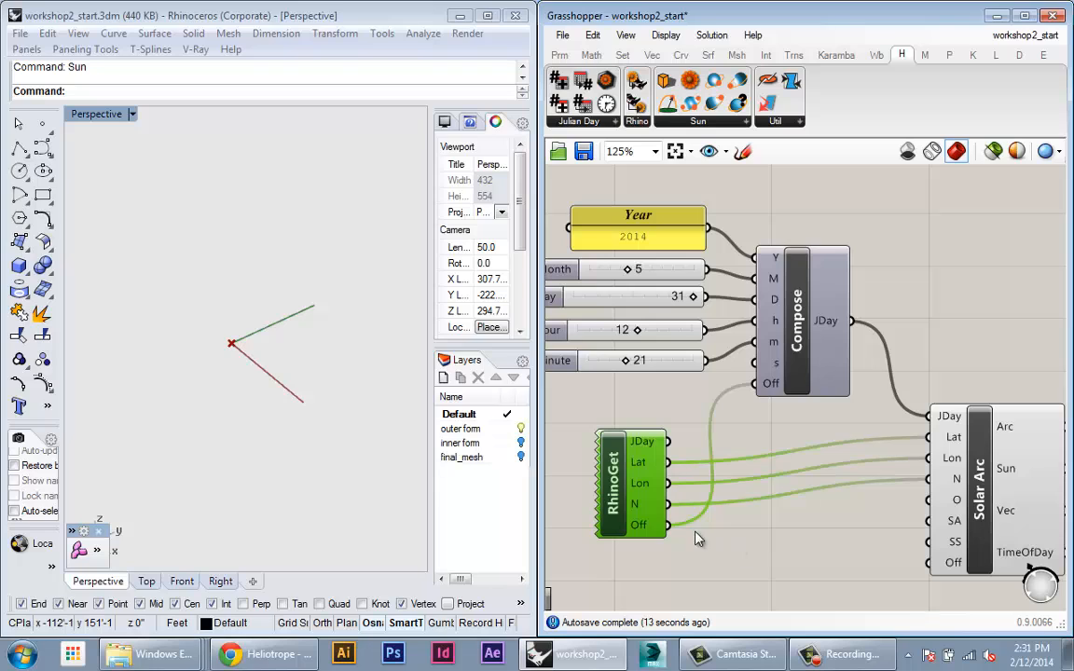
scroll(774, 361, "down", 2)
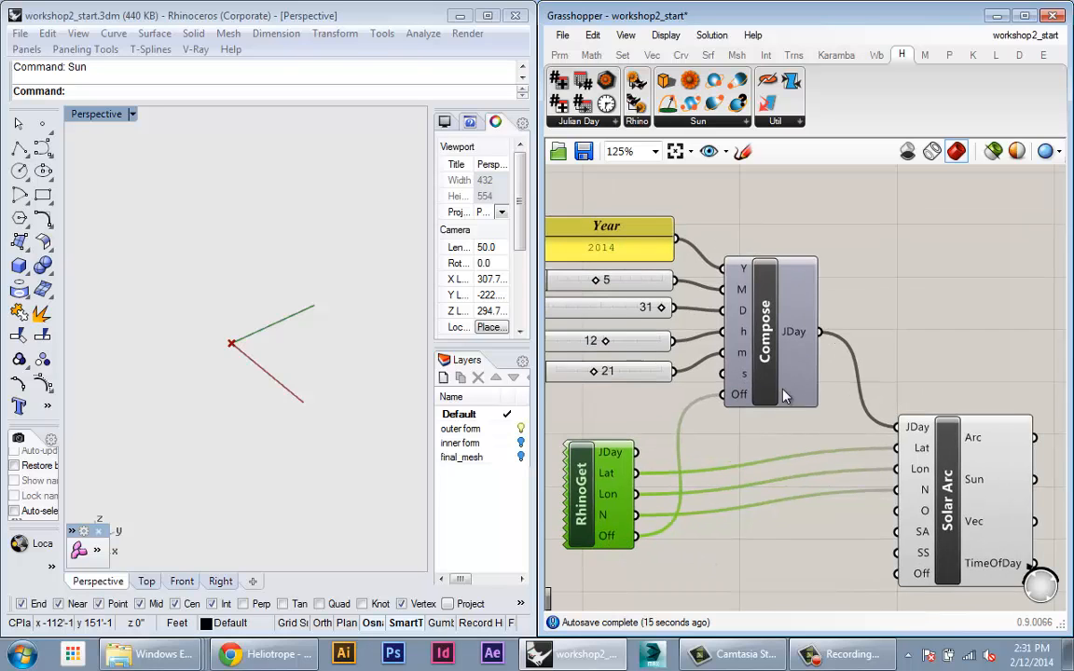
right_click_drag(897, 392, 781, 429)
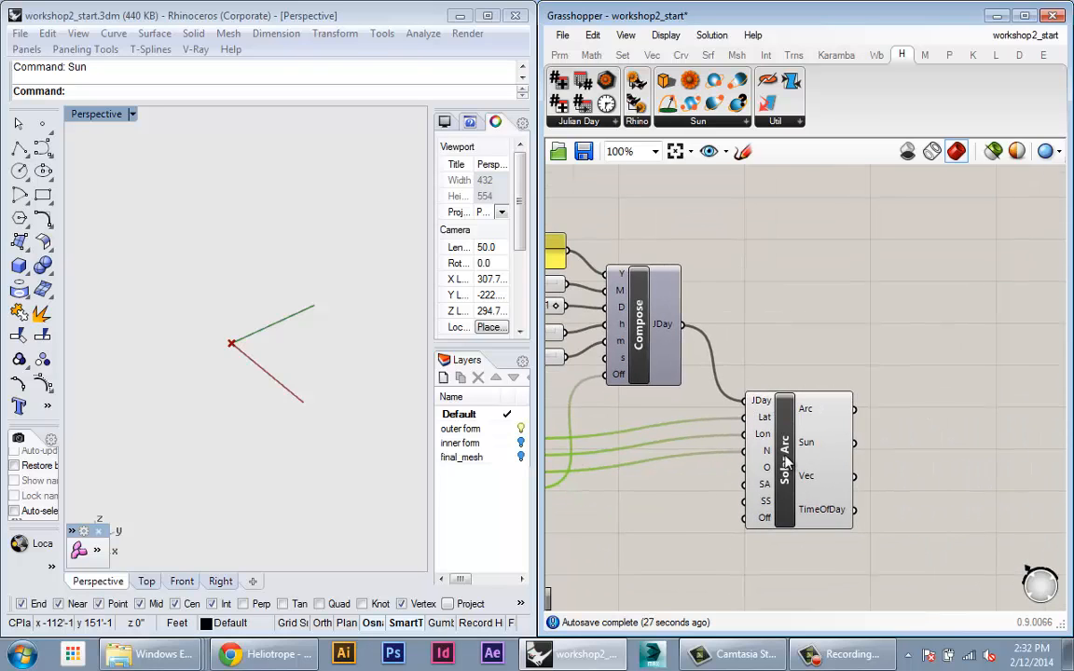
Step: Select the Solar Arc component and examine its preview around the origin in Rhino's Perspective viewport
left_click_drag(786, 463, 781, 469)
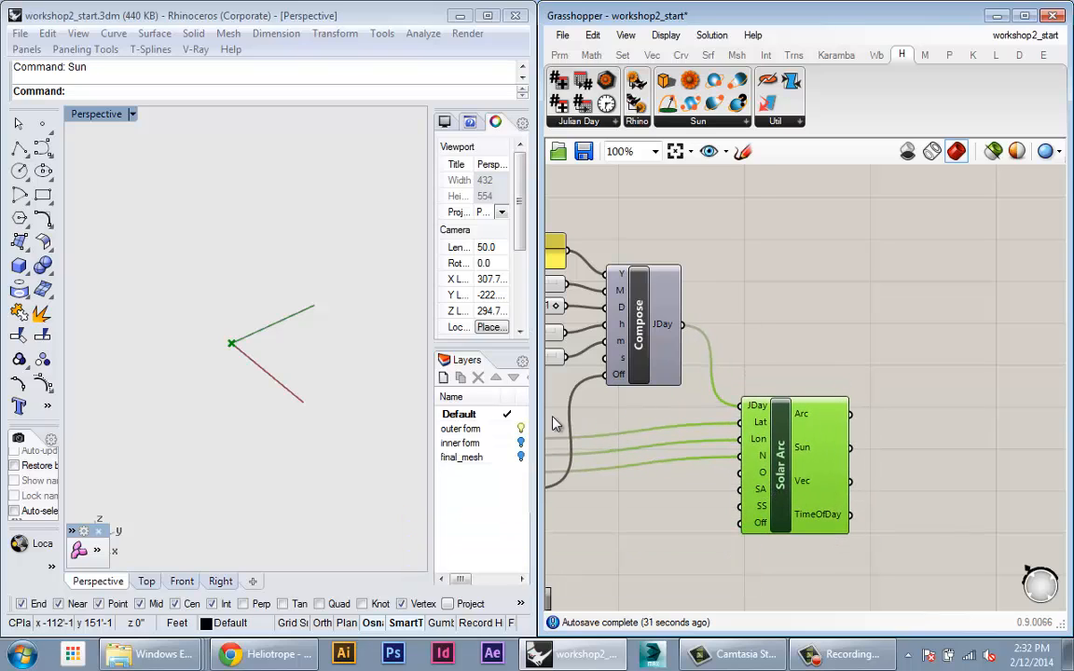
scroll(266, 386, "up", 4)
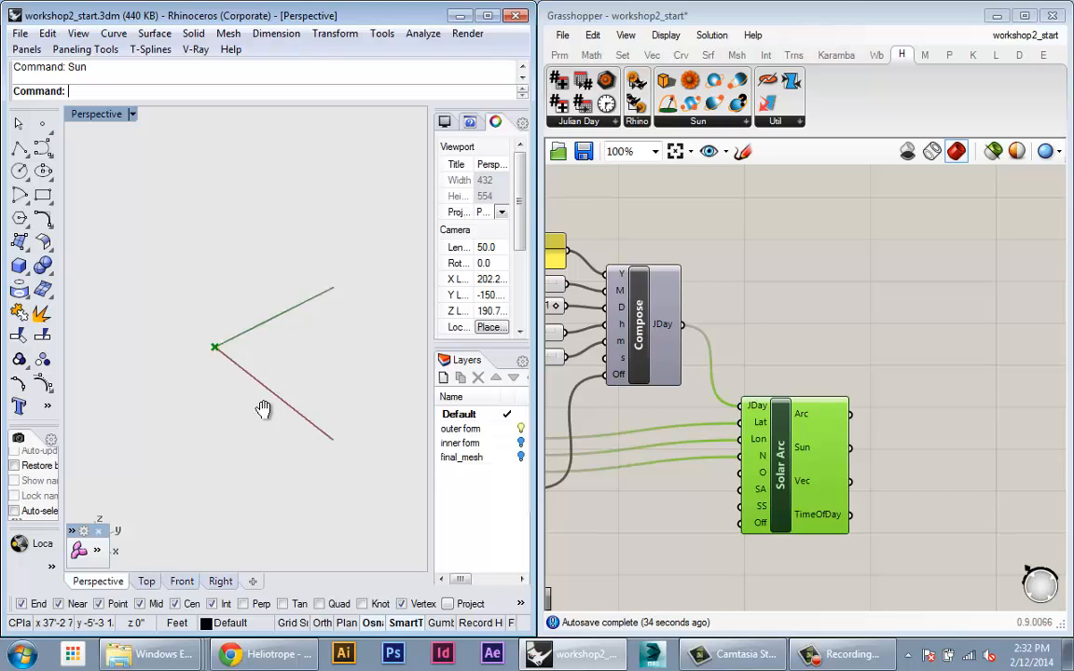
right_click_drag(264, 410, 263, 421, "shift")
right_click_drag(856, 461, 952, 428)
right_click(844, 457)
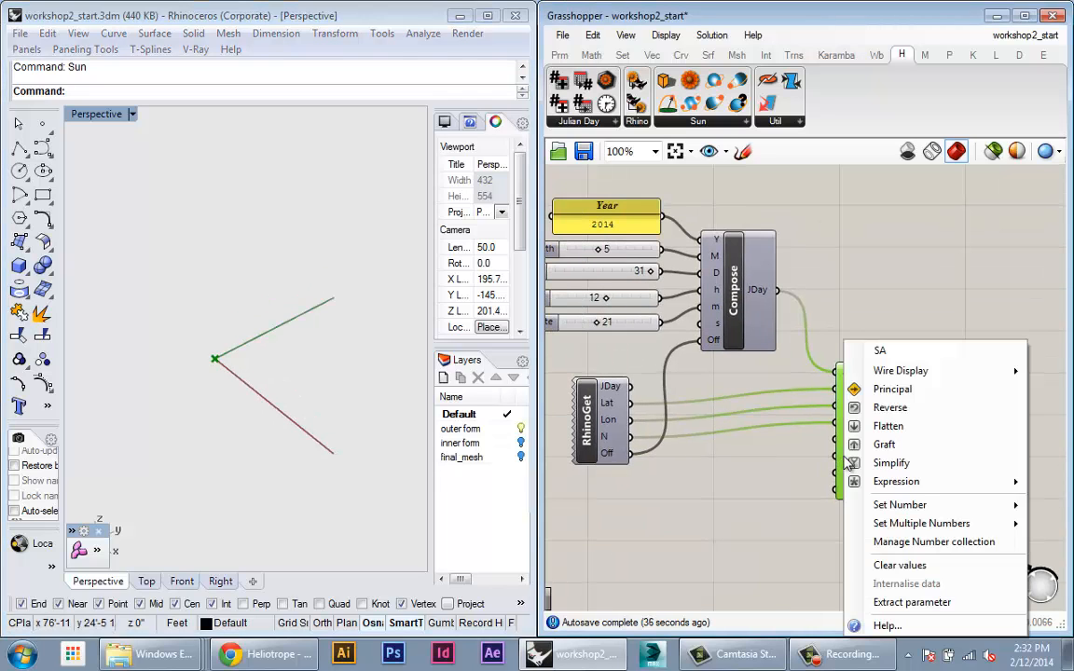
left_click(814, 272)
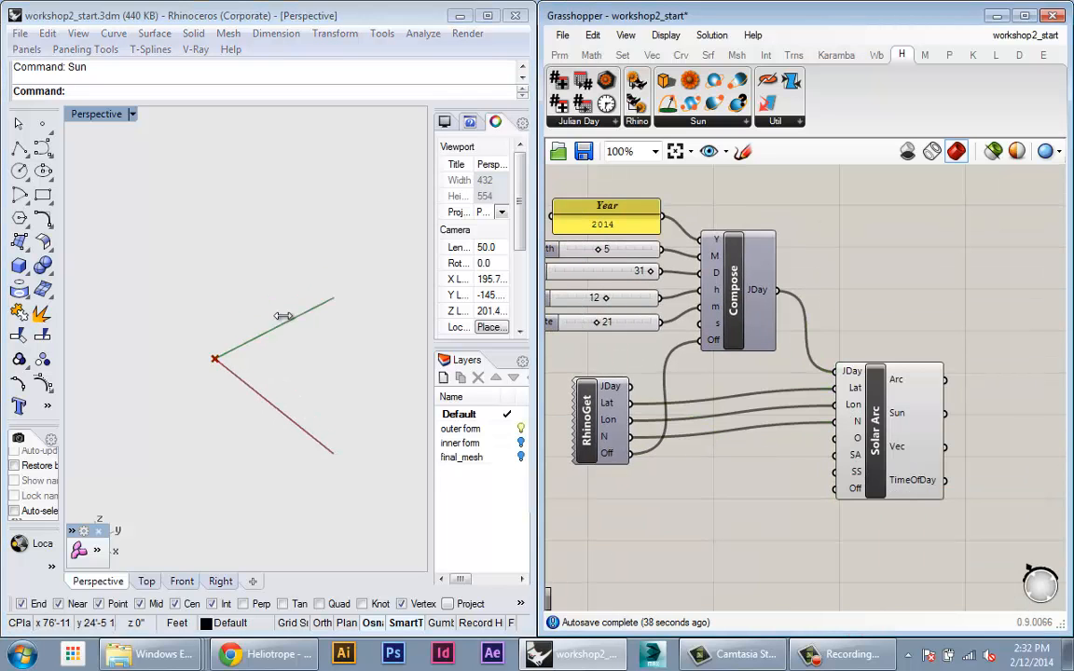
right_click_drag(740, 573, 753, 557)
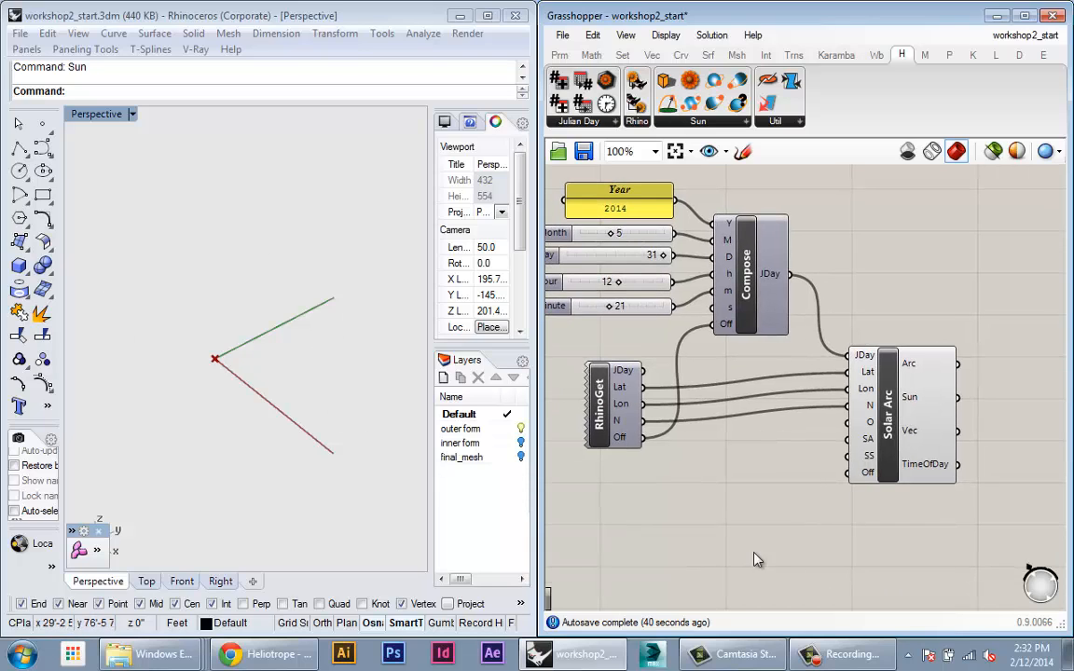
Step: Add a number slider with value 200 below RhinoGet and connect it to Solar Arc's Scale Arc (SA) input
mouse_move(899, 459)
left_mouse_down()
mouse_move(898, 471)
mouse_move(904, 455)
left_mouse_up()
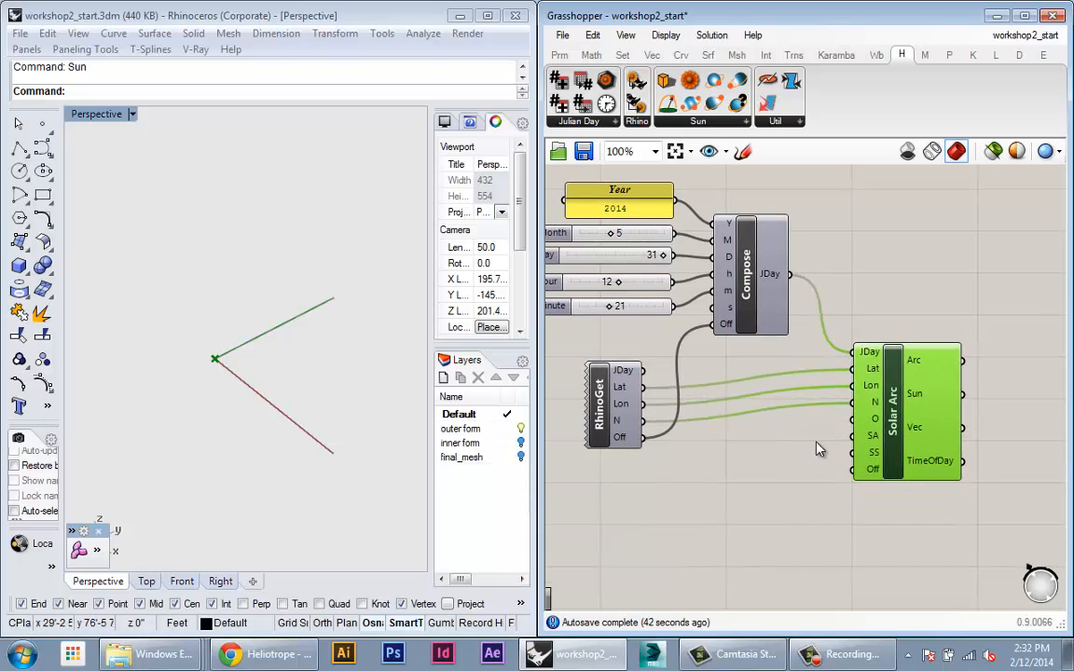
mouse_move(871, 441)
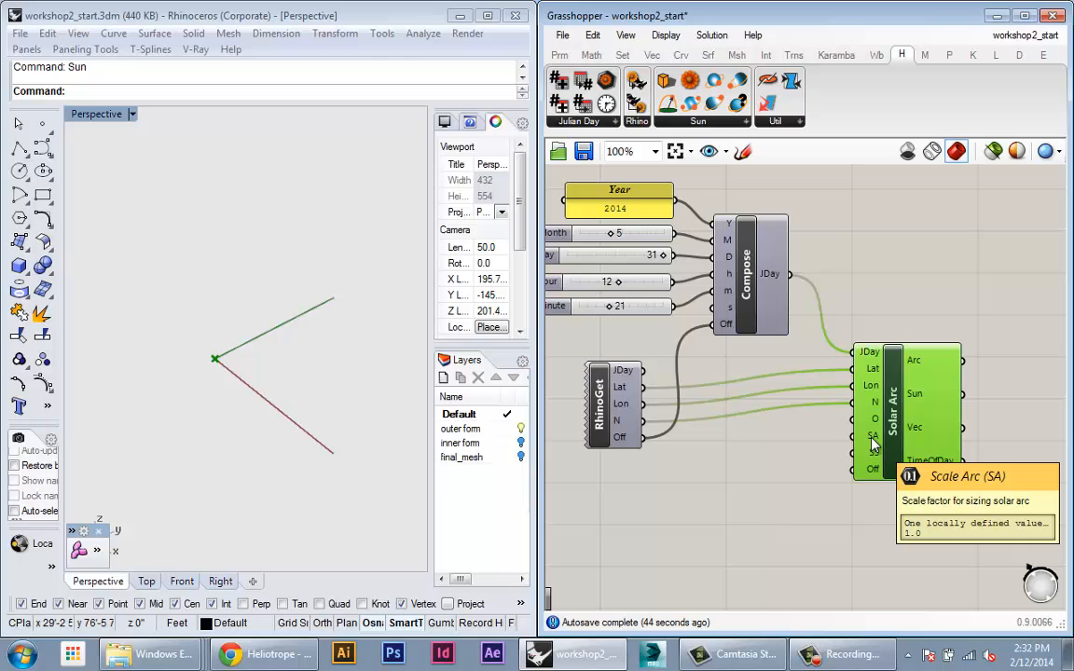
double_click(680, 480)
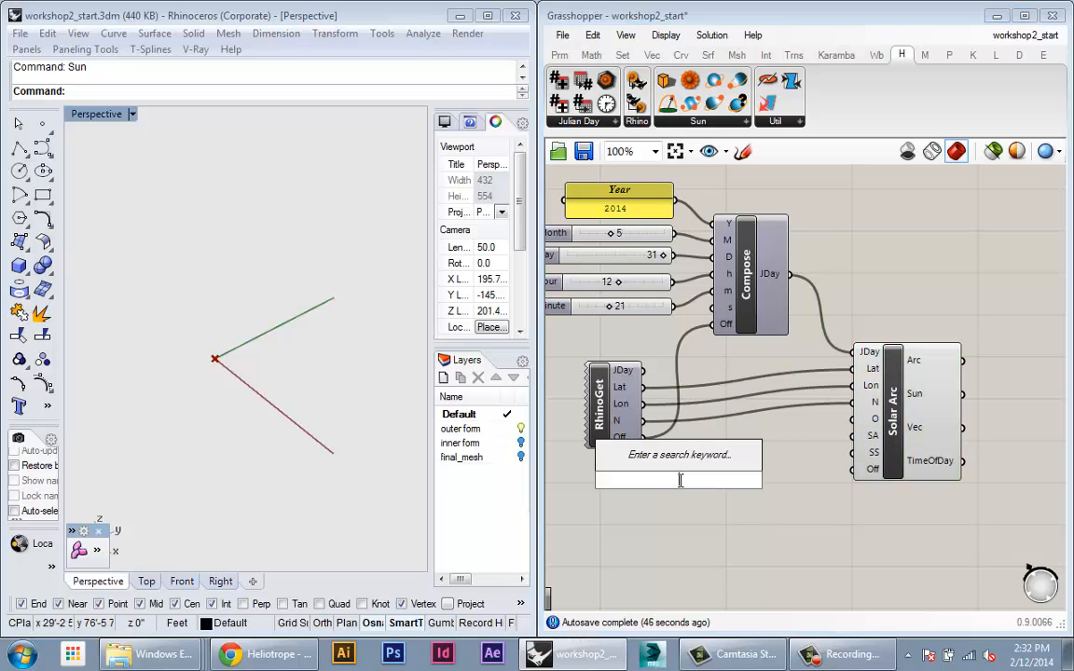
type("200")
key("Return")
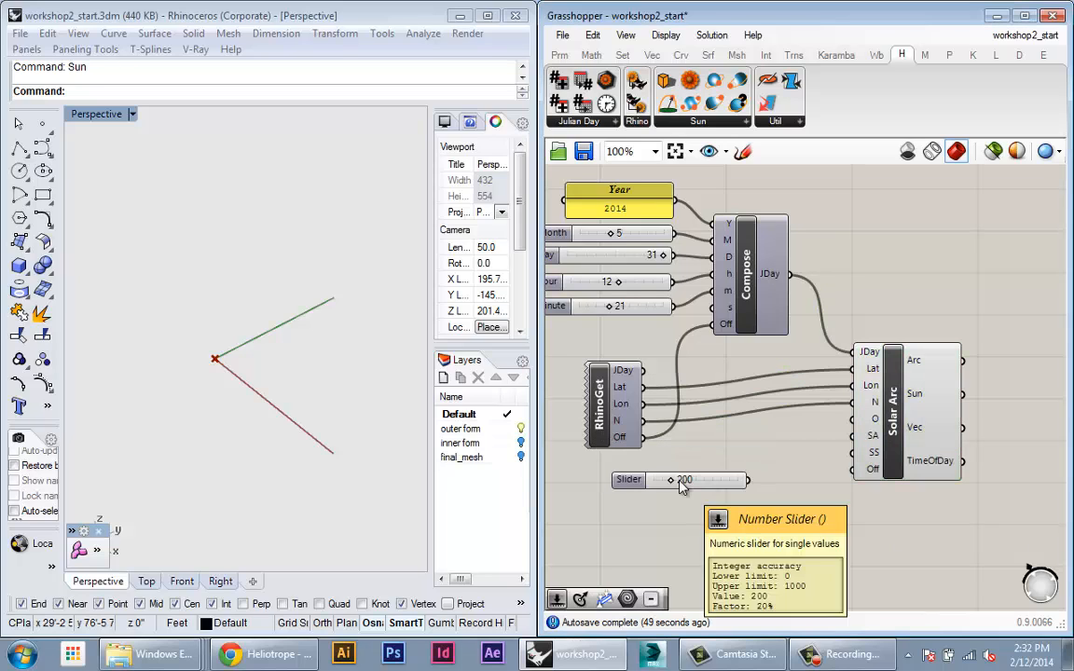
left_click_drag(747, 480, 850, 436)
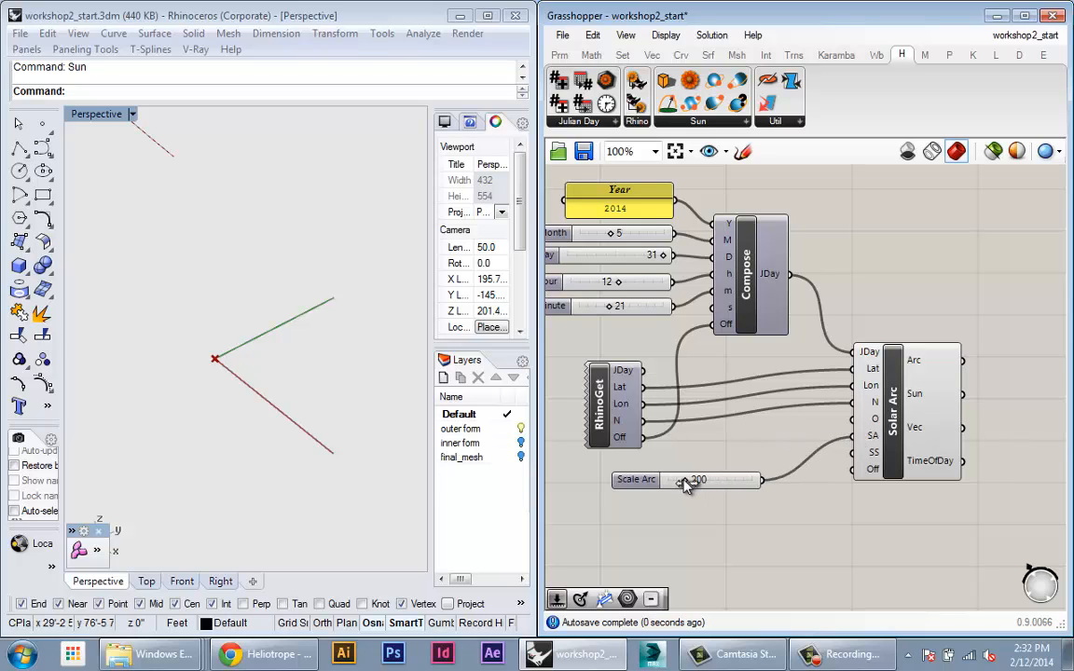
Step: Set the Scale Arc slider to 40 and view the whole solar arc in Rhino's Perspective viewport
left_click_drag(682, 480, 671, 481)
right_click_drag(311, 405, 158, 384)
scroll(240, 383, "up", 5)
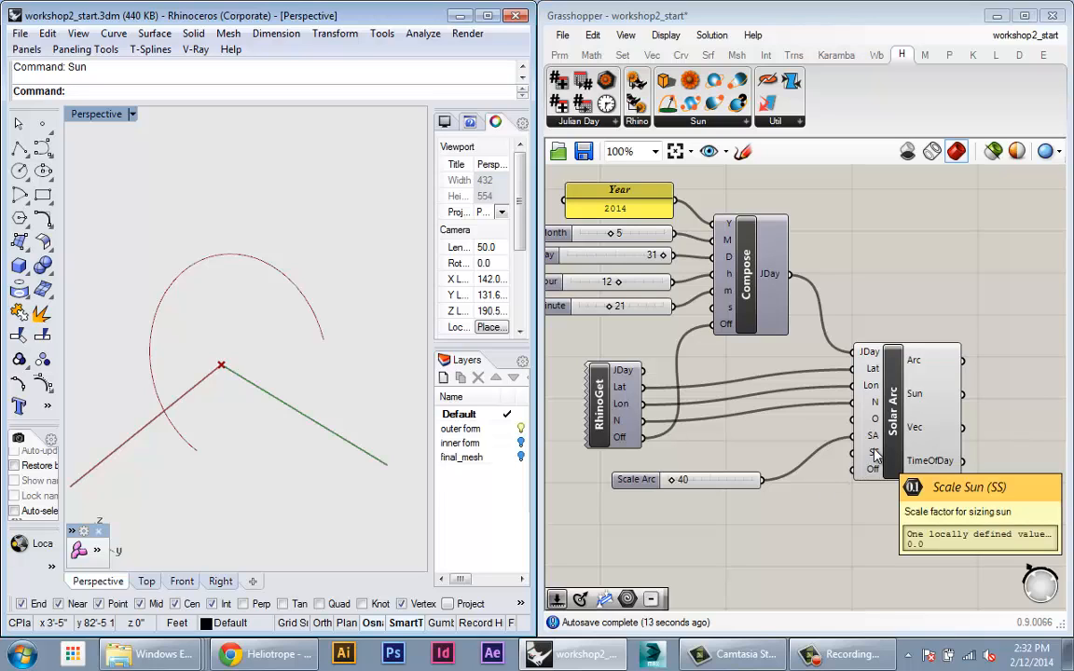
Step: Add a number slider with value 5 and connect it to Solar Arc's Scale Sun (SS) input
double_click(796, 520)
type("5")
key("Return")
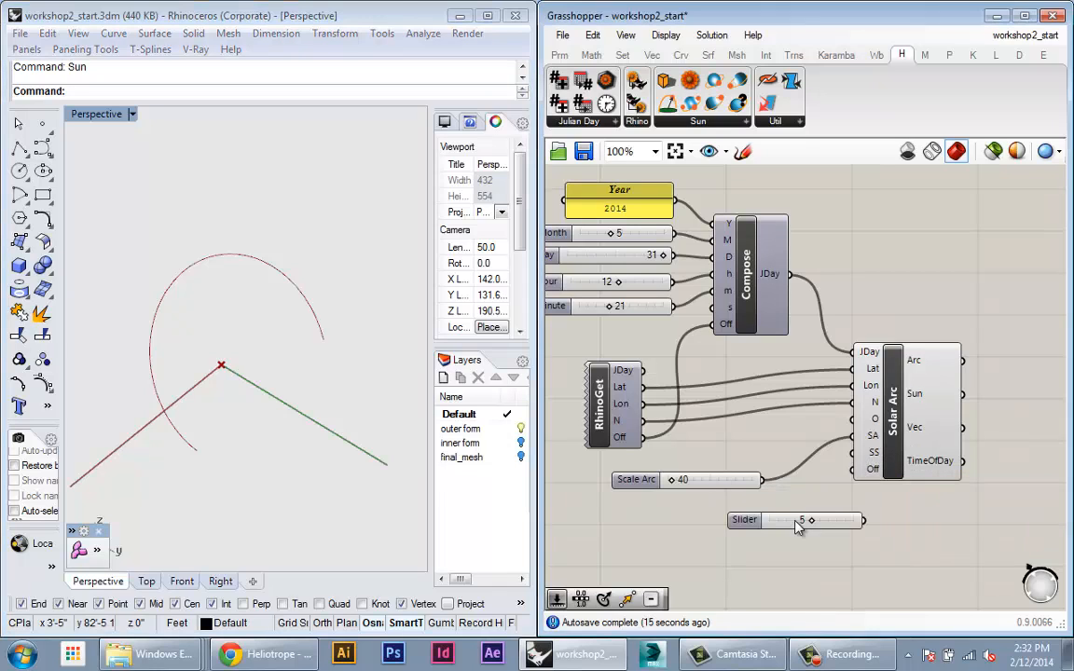
left_click_drag(864, 521, 848, 450)
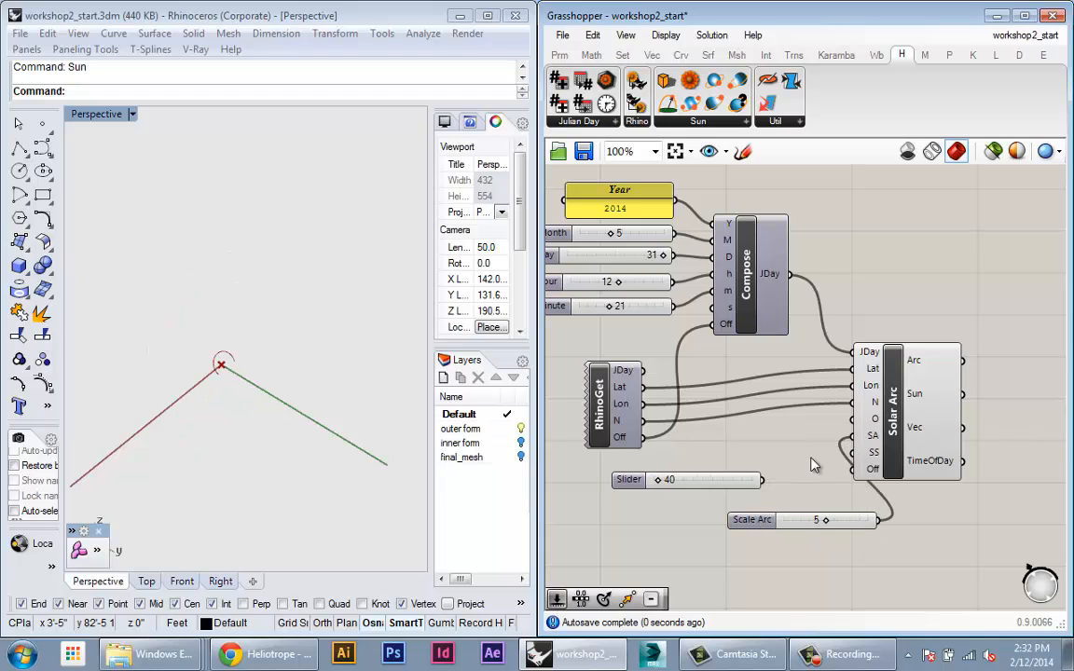
Step: Place the Scale Sun slider directly beneath Scale Arc, set it to 3 and view the sun sphere in Rhino
left_click_drag(764, 520, 650, 505)
mouse_move(714, 508)
left_mouse_down()
mouse_move(680, 509)
mouse_move(696, 511)
left_mouse_up()
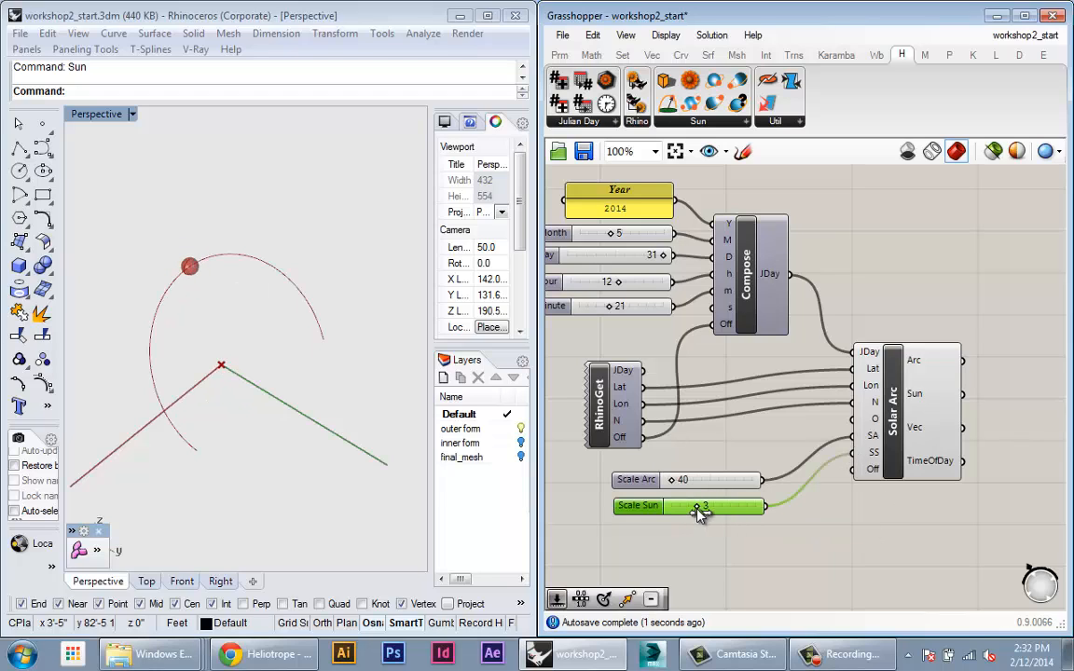
right_click_drag(226, 372, 249, 347, "shift")
scroll(237, 416, "up", 2)
right_click_drag(334, 376, 308, 407)
scroll(292, 385, "up", 2)
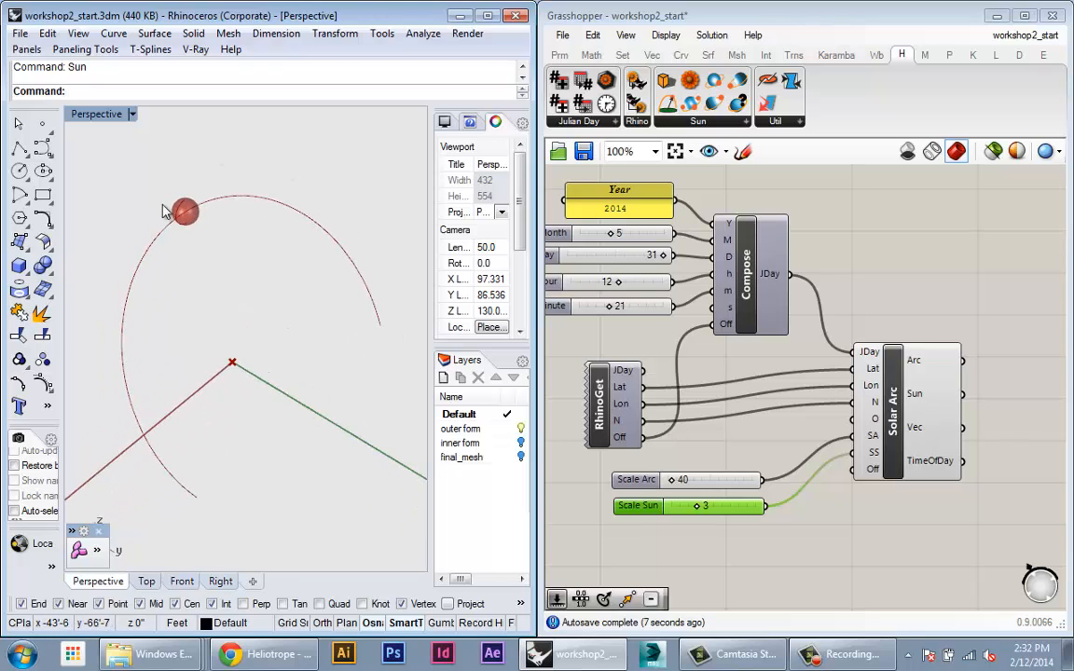
Step: Tuck the Scale Sun slider closer beneath Scale Arc and nudge Solar Arc slightly down toward RhinoGet's level
right_click_drag(836, 537, 810, 528)
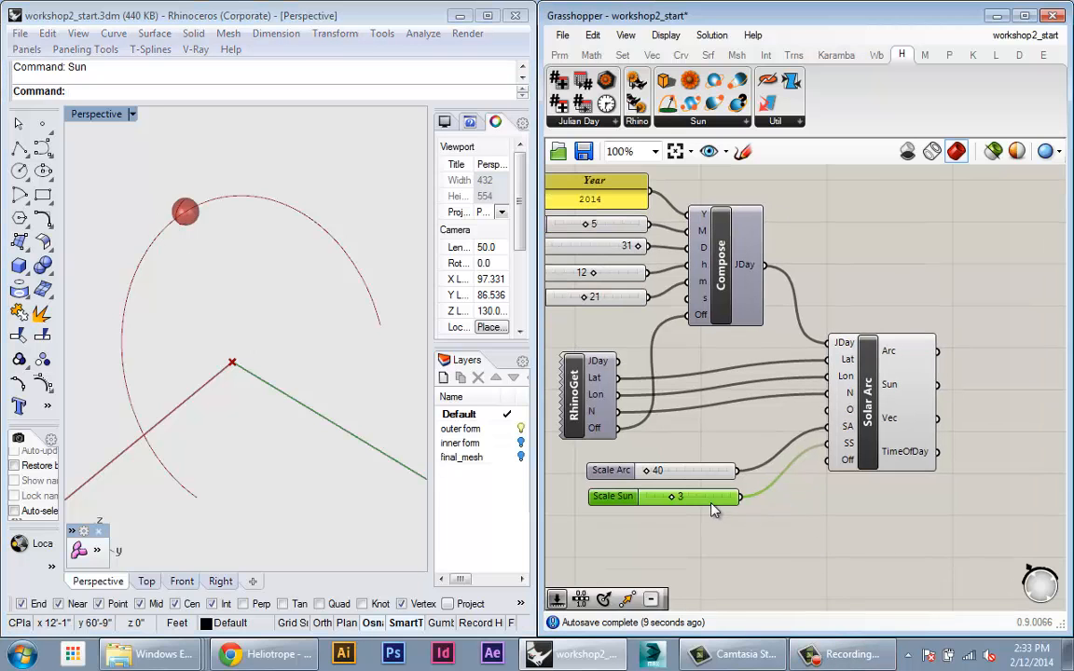
right_click_drag(711, 501, 755, 499)
left_click(911, 452)
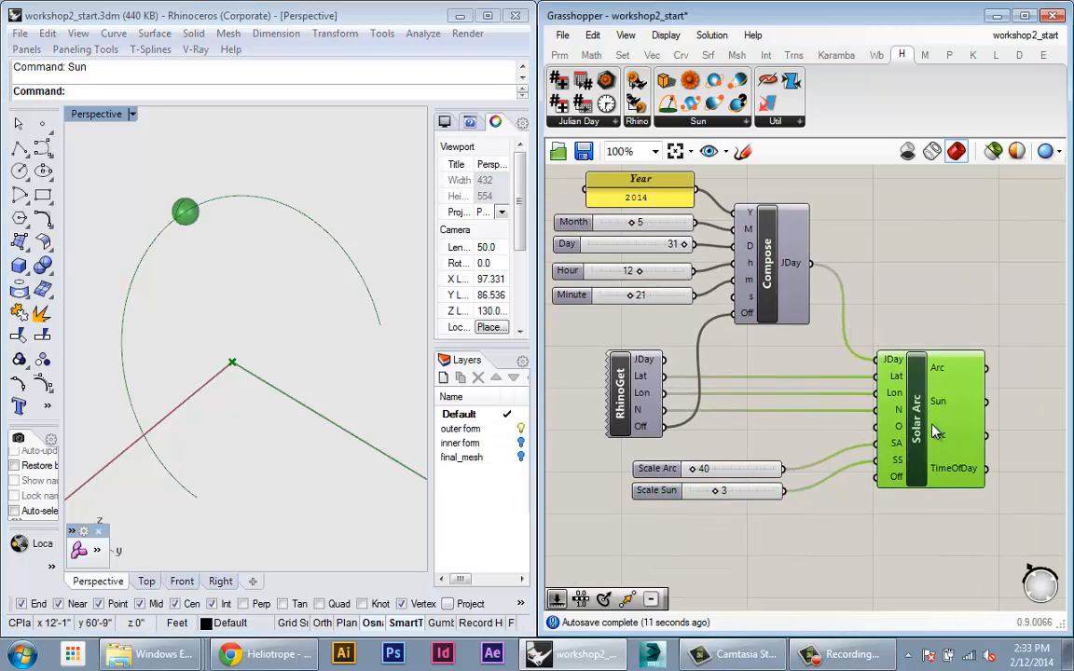
mouse_move(900, 471)
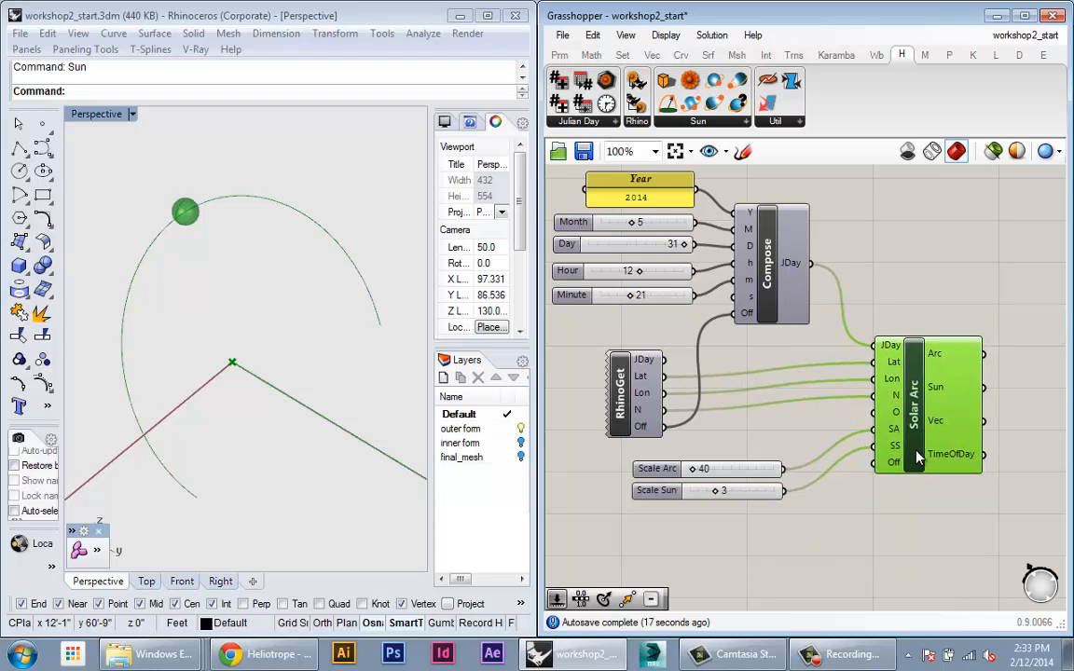
right_click_drag(923, 483, 859, 468)
mouse_move(859, 420)
left_mouse_down()
mouse_move(882, 430)
mouse_move(866, 424)
left_mouse_up()
right_click_drag(935, 465, 1039, 520)
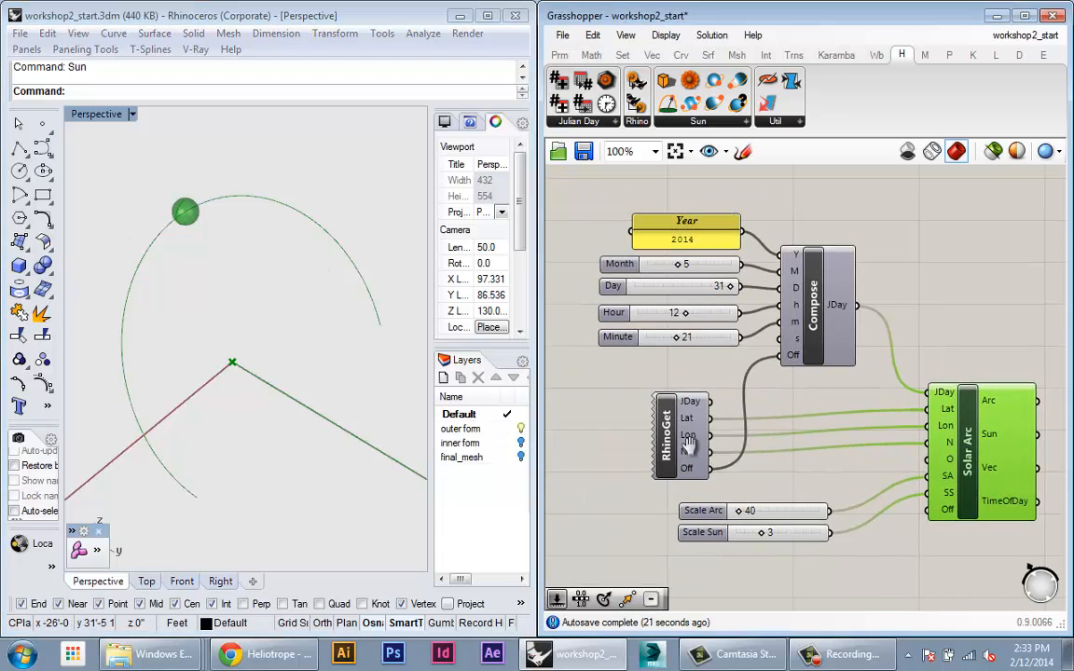
right_click_drag(945, 510, 848, 440)
mouse_move(848, 441)
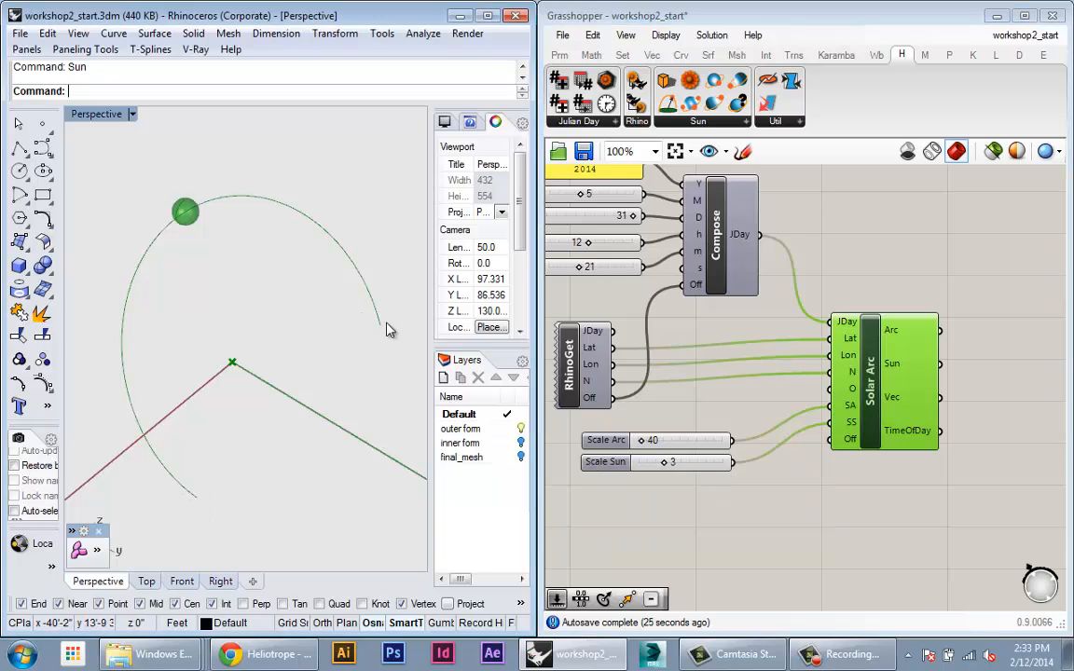
left_click(710, 527)
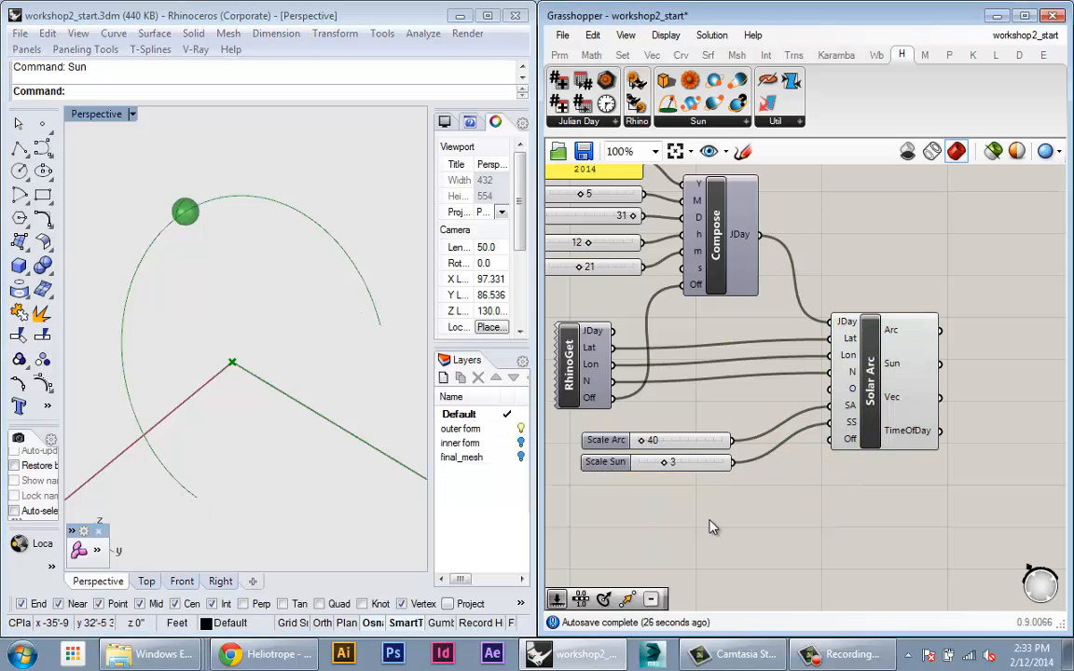
Step: Add a number slider from 1.0 beneath the scale sliders, set it to 0.0 and connect it to Solar Arc's Offset (Off) input
double_click(709, 520)
left_click(859, 528)
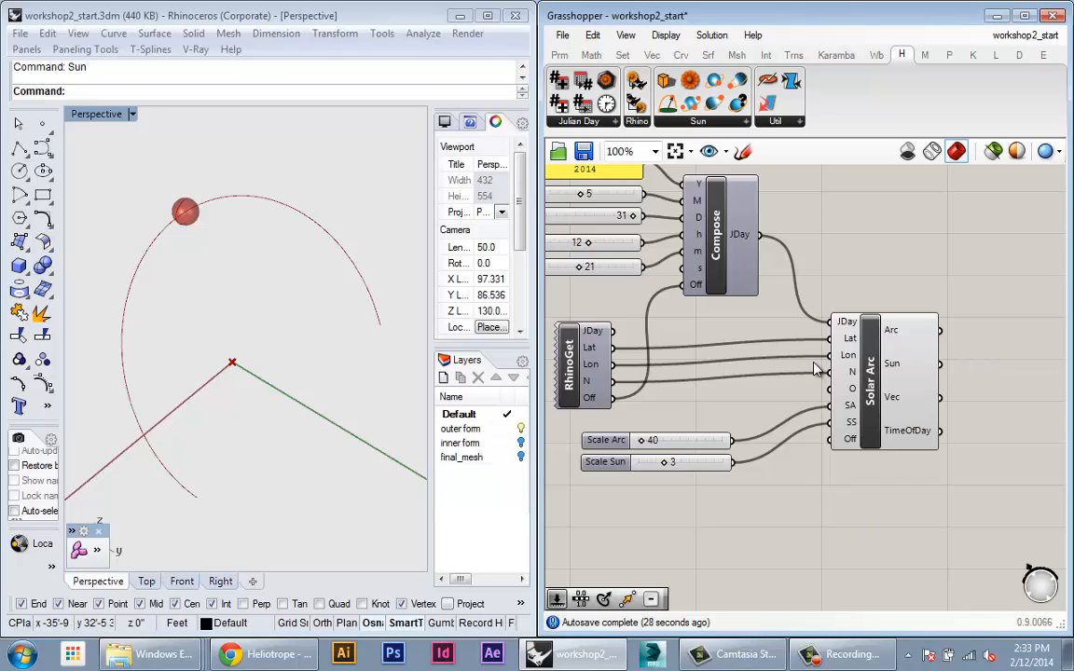
mouse_move(852, 447)
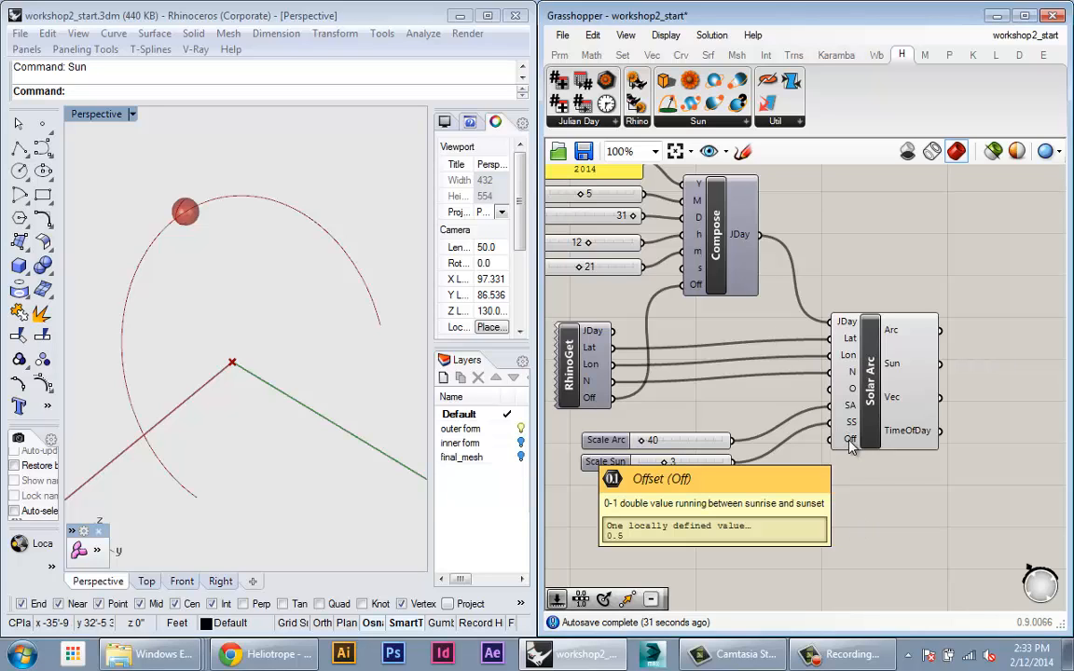
double_click(752, 537)
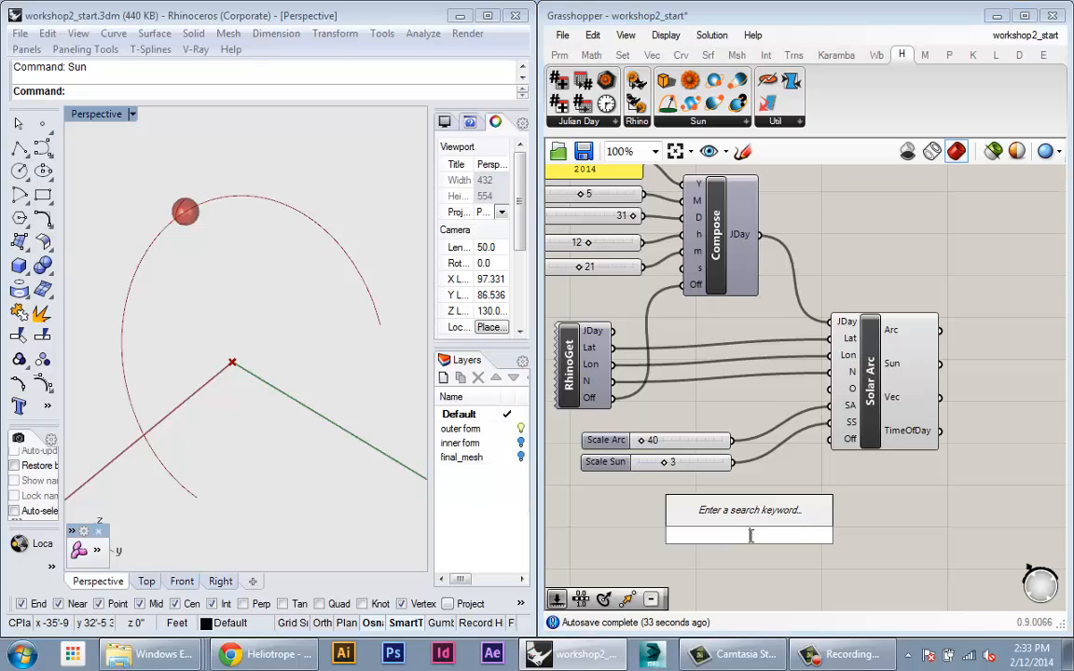
type("12")
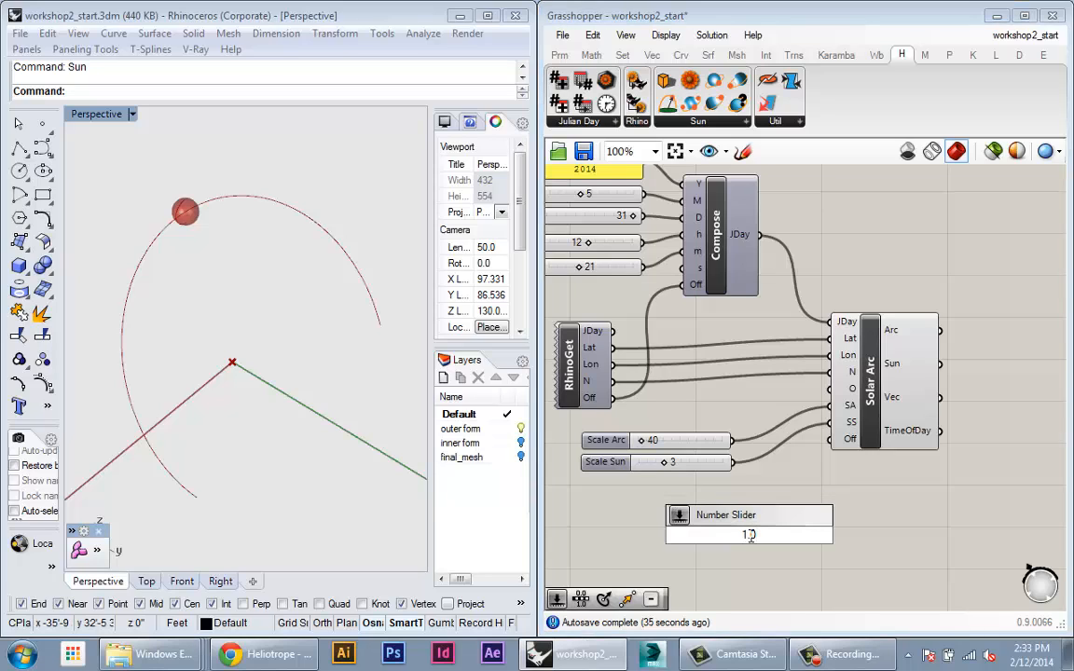
key("Return")
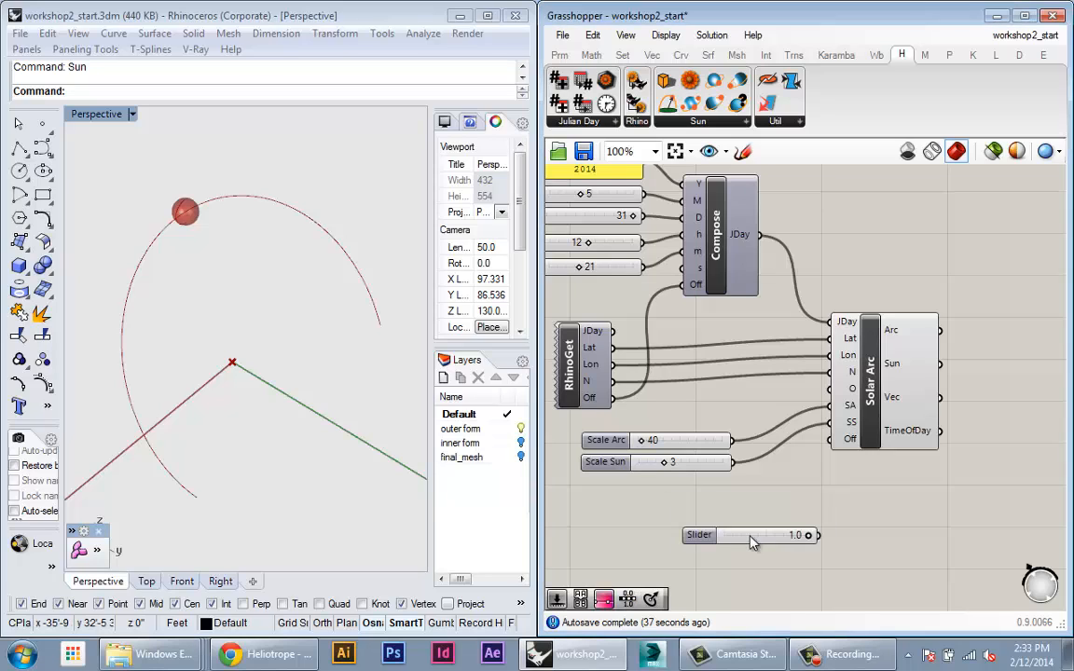
left_click_drag(752, 536, 644, 506)
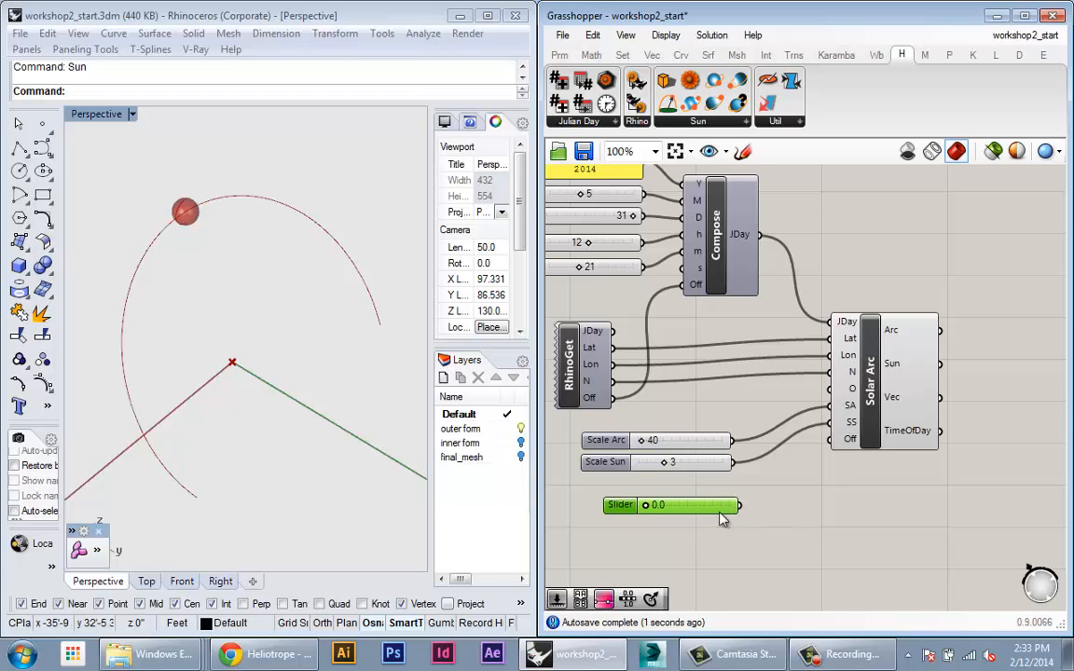
left_click_drag(741, 505, 828, 439)
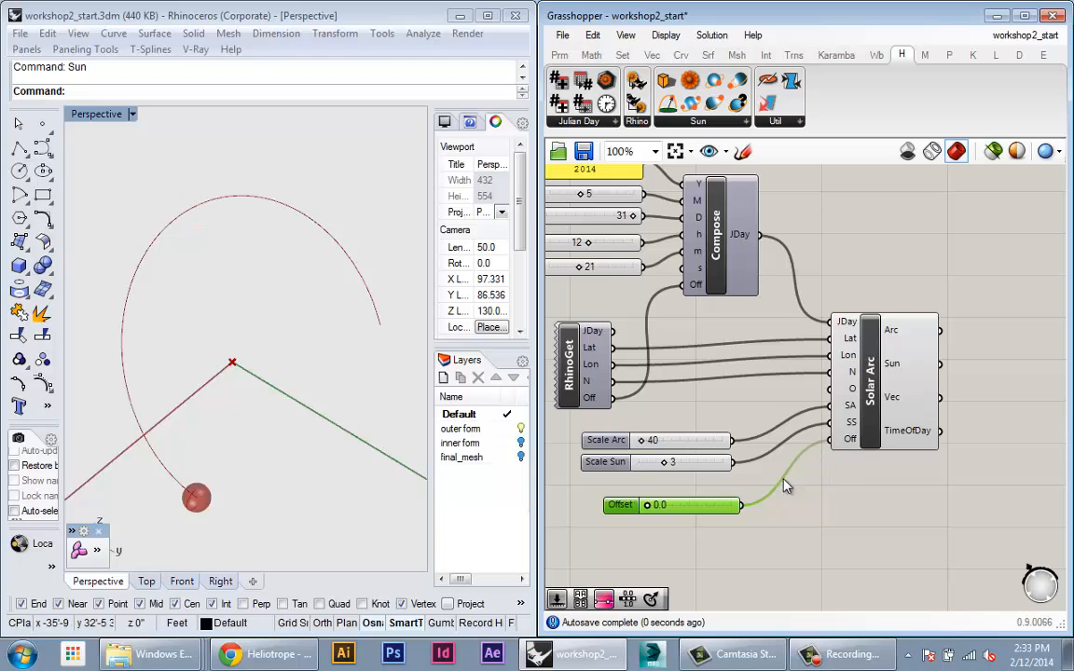
Step: Set the Offset slider to 0.6 to move the sun along the arc
right_click_drag(786, 486, 738, 476)
left_click_drag(606, 499, 650, 509)
right_click_drag(588, 233, 697, 320)
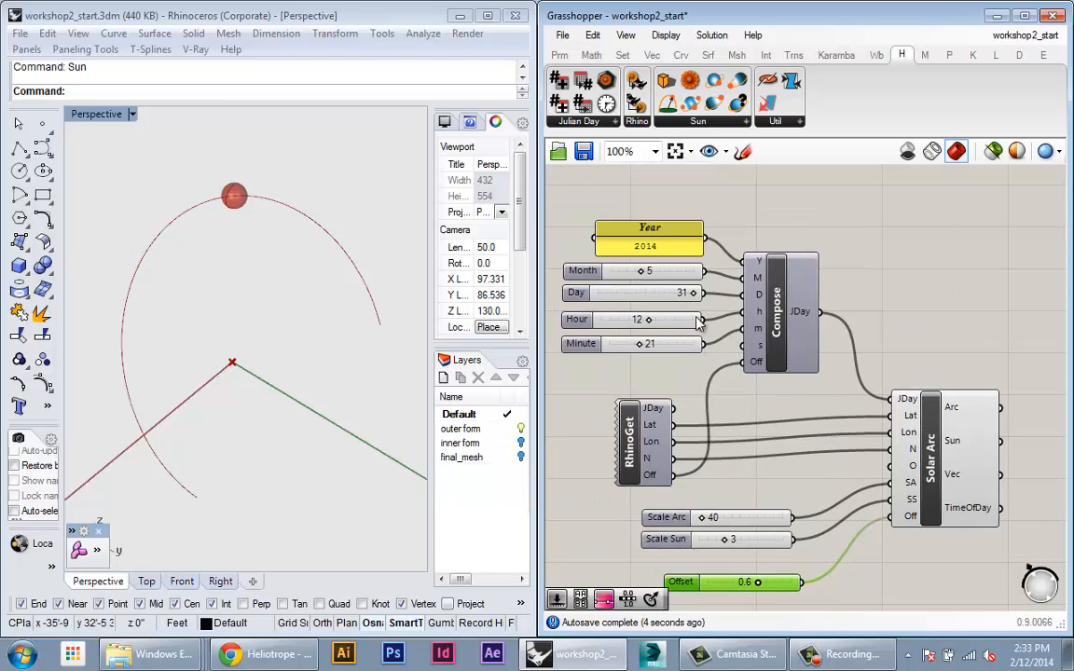
Step: Set the Month slider to 9 and the Day slider to 13
left_click_drag(646, 274, 618, 295)
scroll(706, 440, "down", 1)
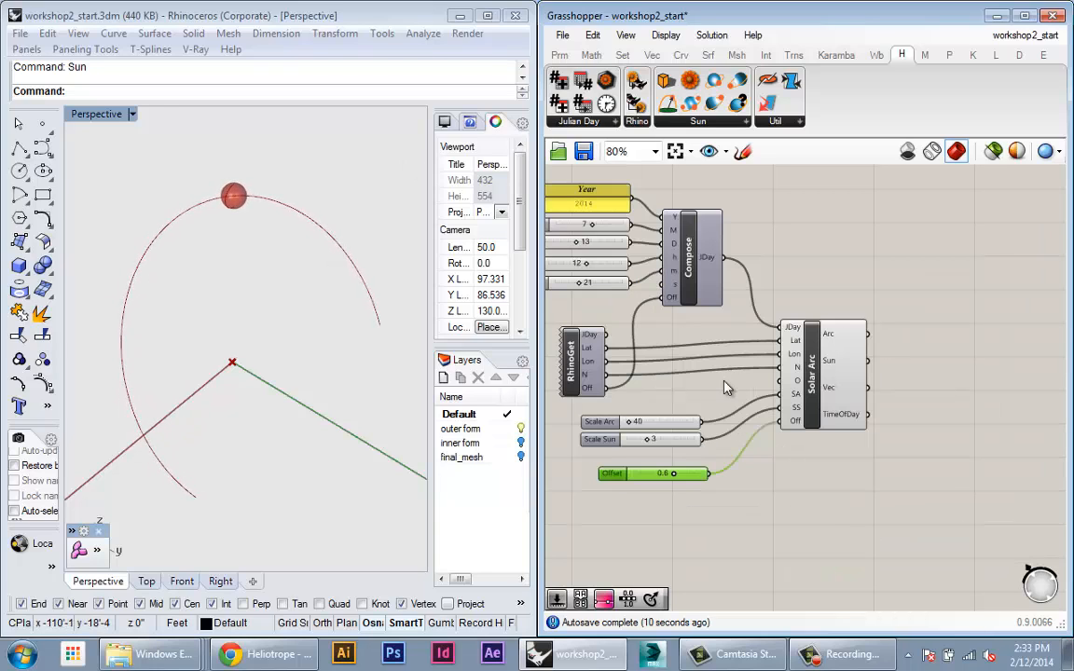
right_click_drag(724, 381, 867, 502)
left_click_drag(741, 350, 757, 350)
right_click_drag(876, 510, 707, 345)
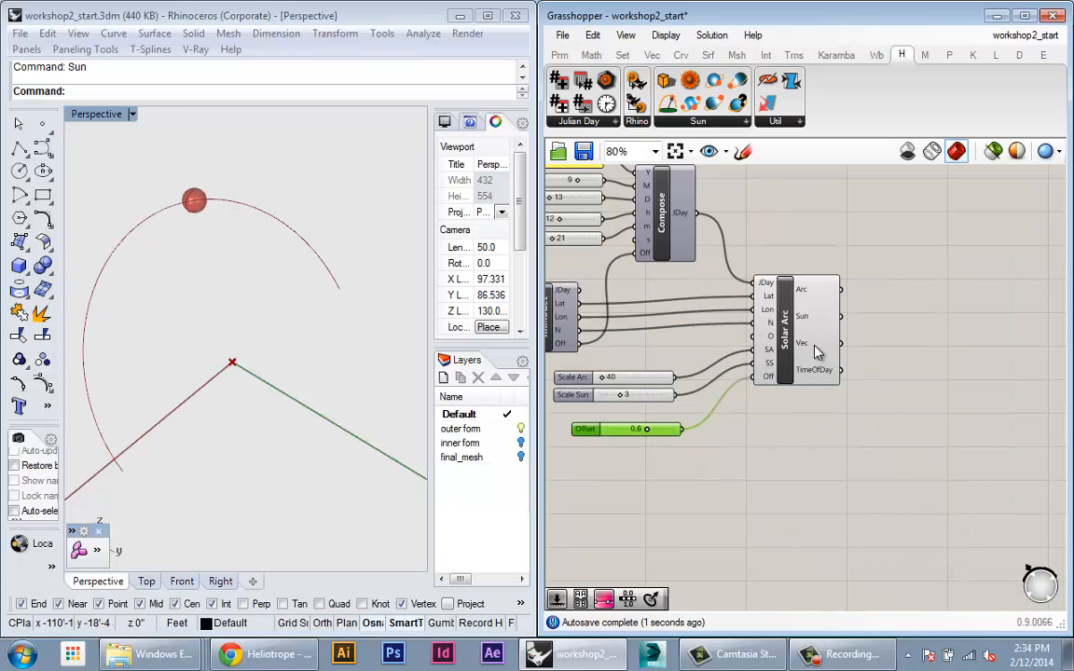
left_click(807, 297)
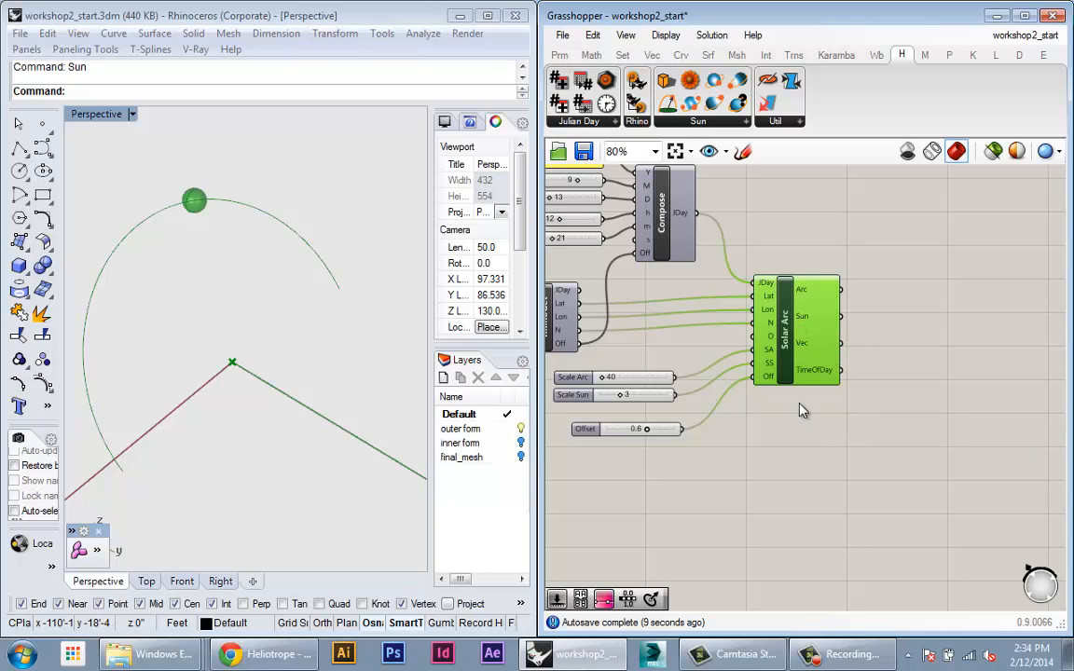
left_click(794, 478)
right_click_drag(810, 483, 874, 519)
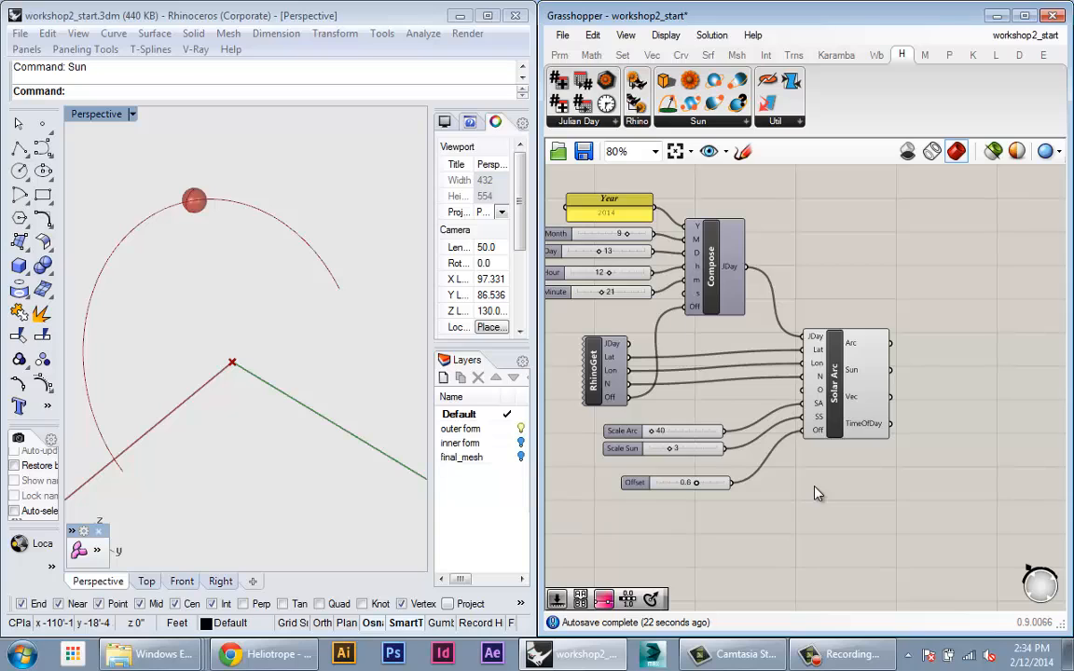
right_click_drag(814, 493, 753, 469)
left_click(289, 375)
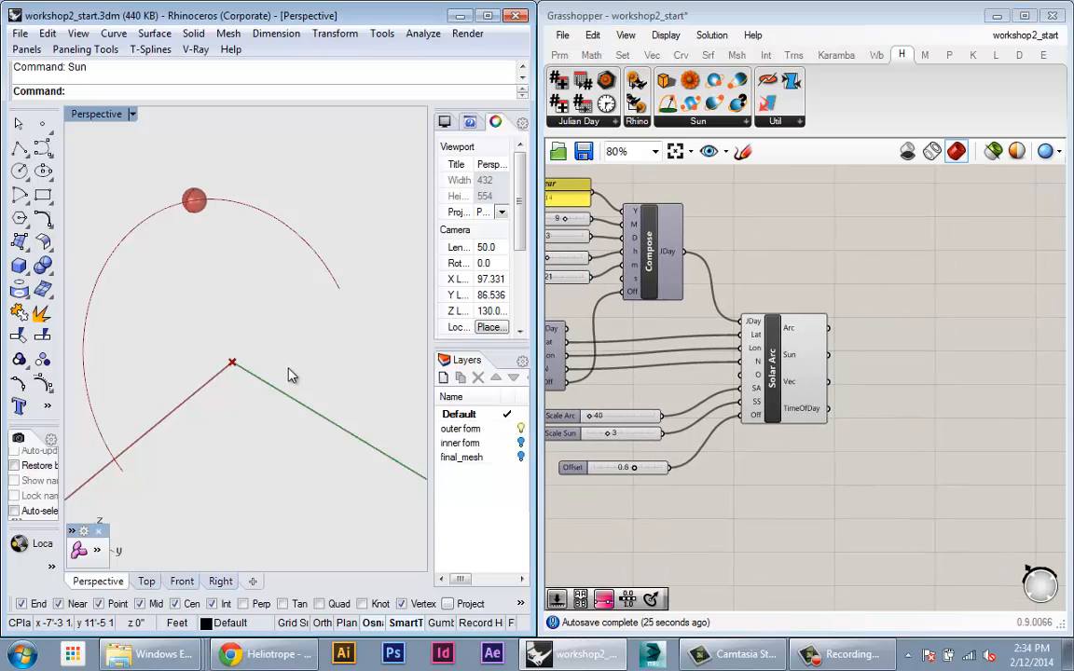
Step: Add a Line SDL component below Solar Arc's outputs
right_click_drag(909, 460, 844, 461)
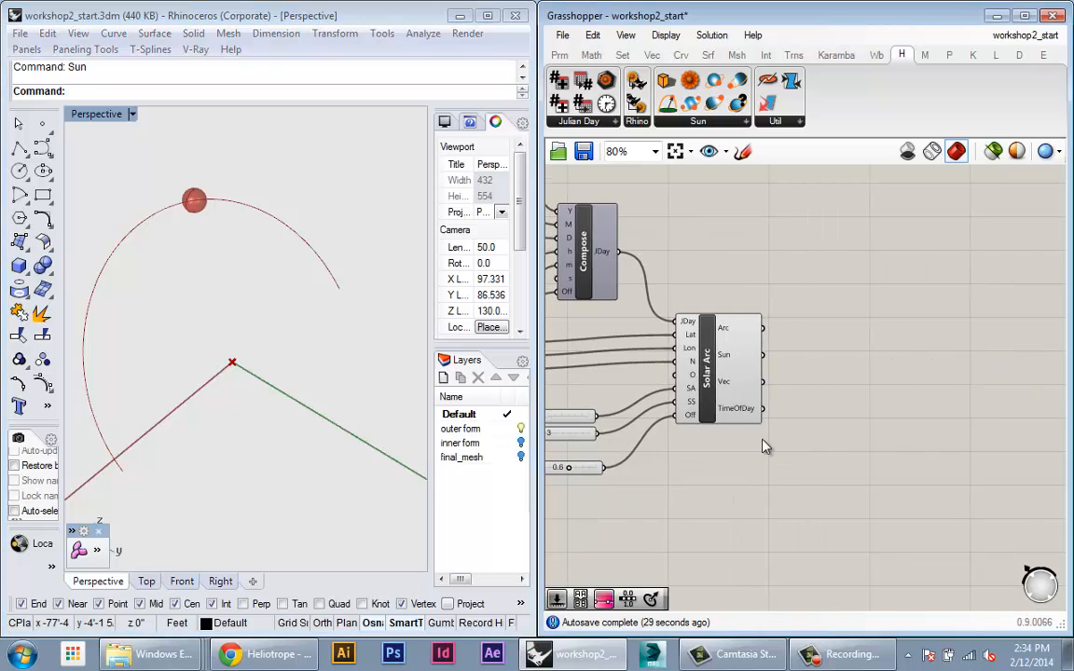
double_click(872, 468)
type("line")
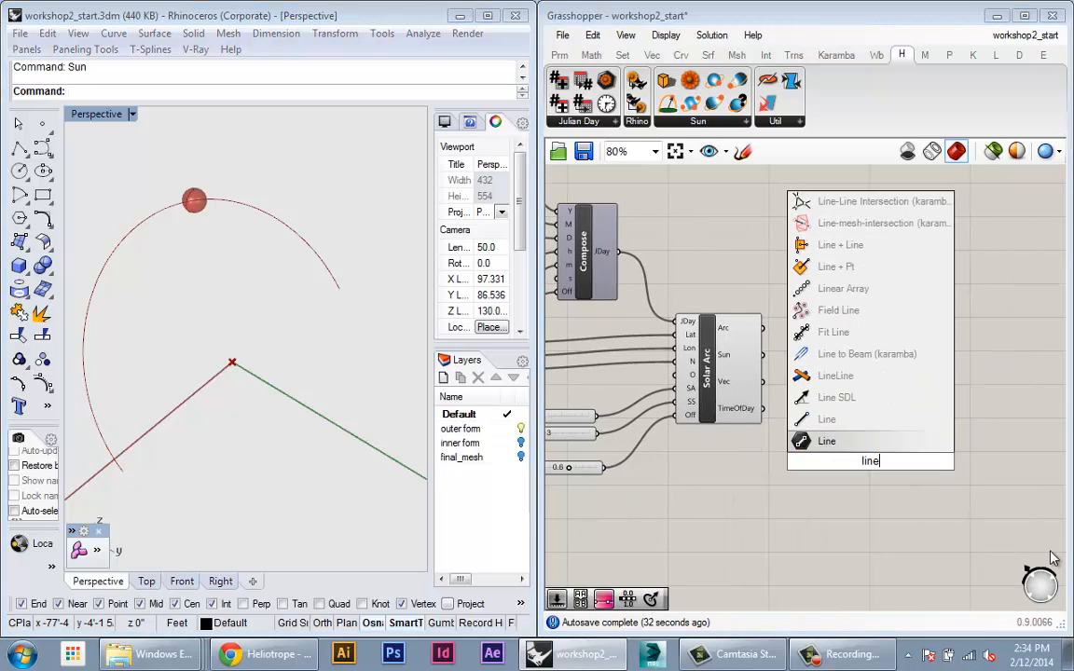
left_click(835, 397)
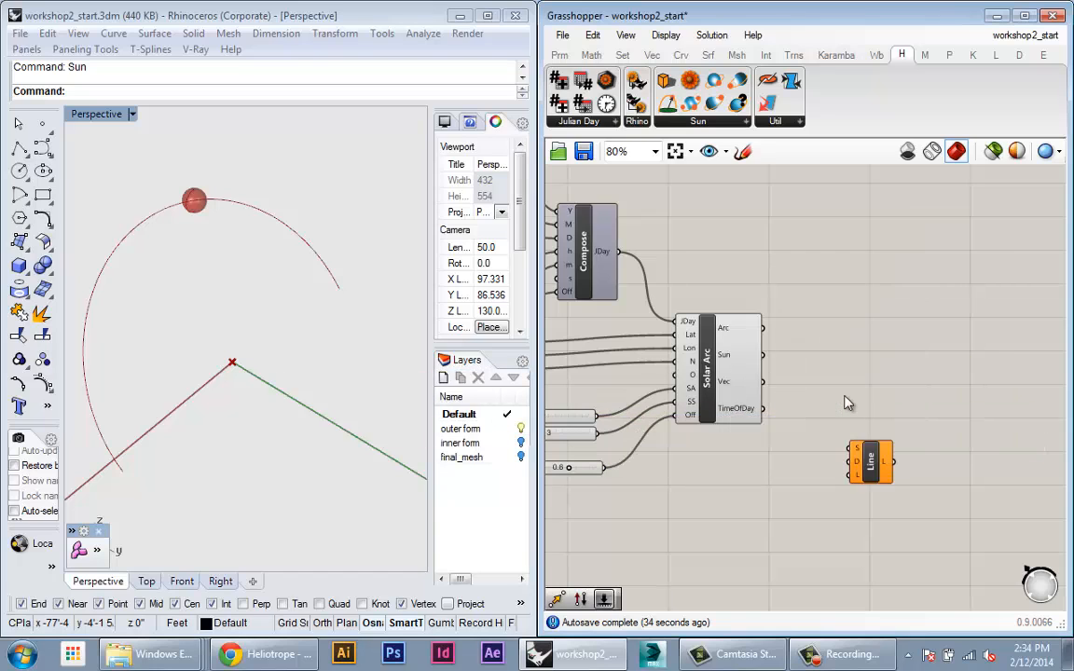
scroll(850, 419, "up", 2)
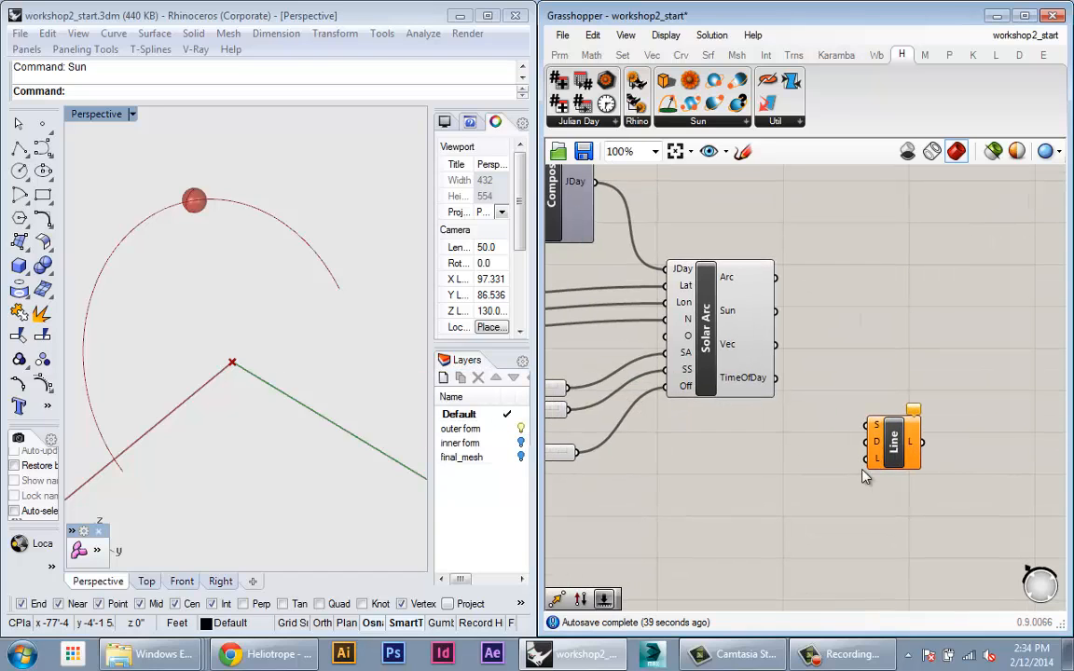
right_click_drag(865, 475, 872, 497)
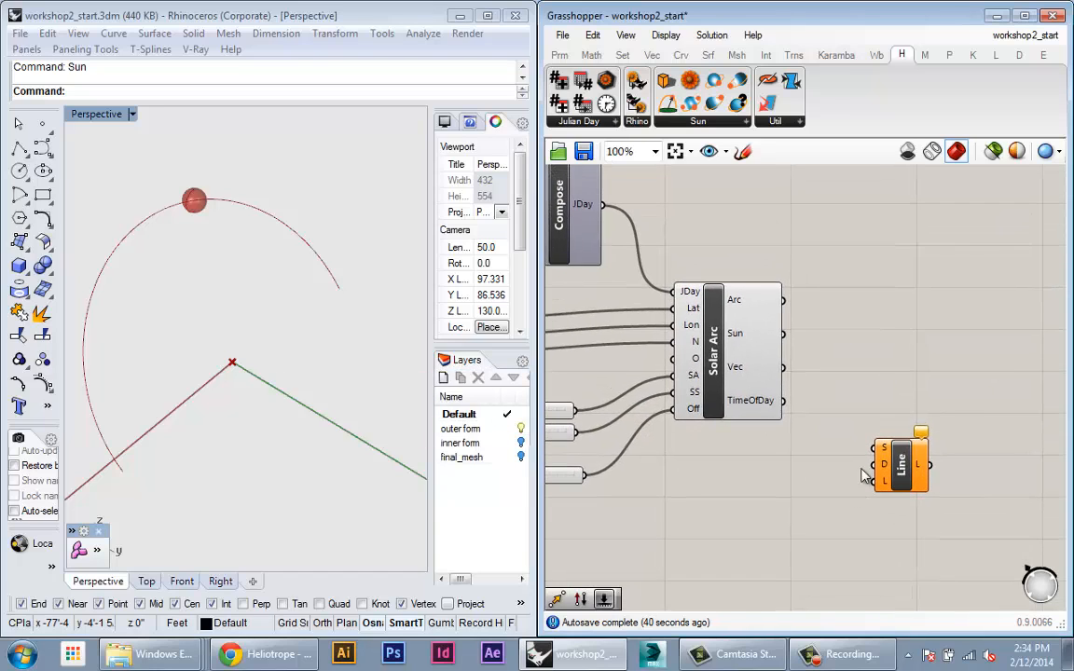
Step: Add a Point parameter at the origin (0), connect it to Line's Start (S), and connect Solar Arc's Vec to Line's Direction (D)
double_click(784, 481)
type("pt")
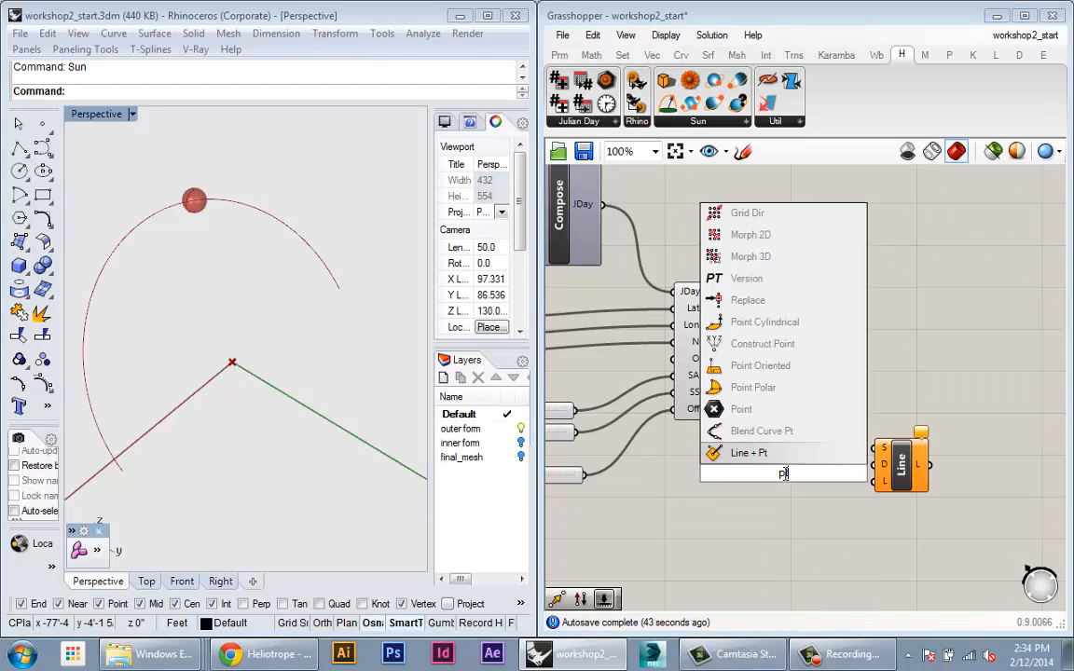
left_click(752, 409)
right_click(781, 475)
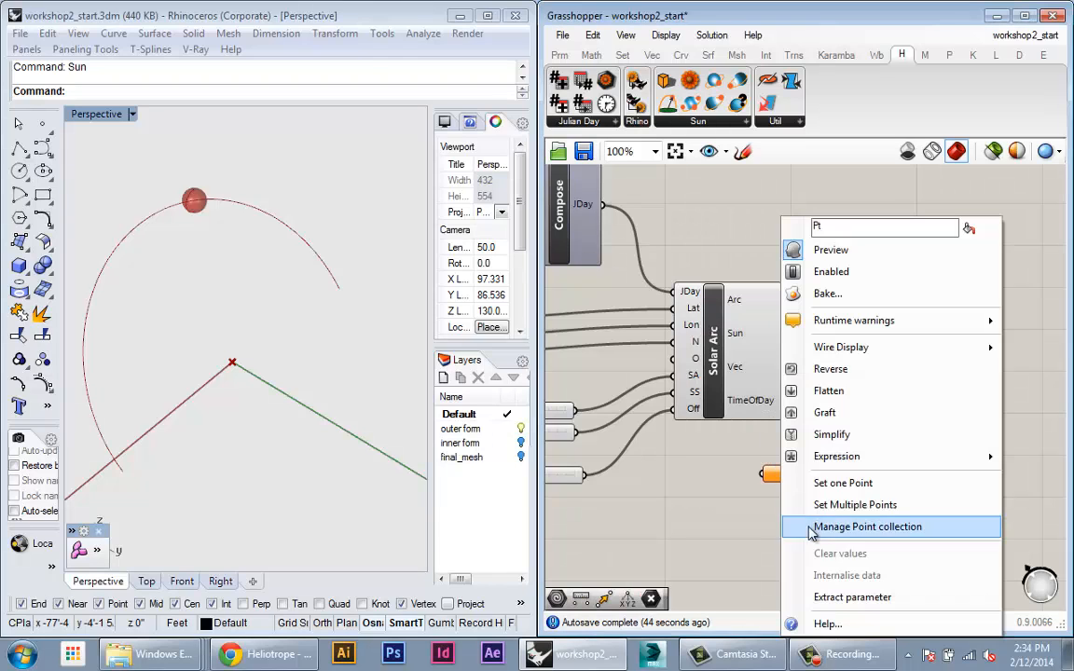
left_click(833, 482)
type("0")
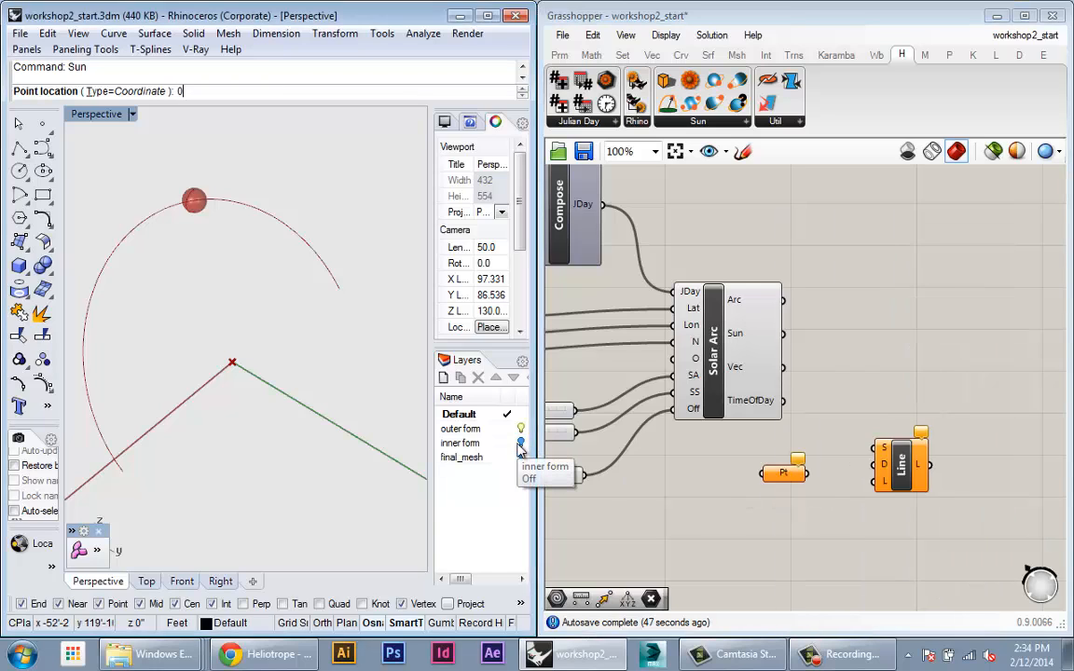
key("Return")
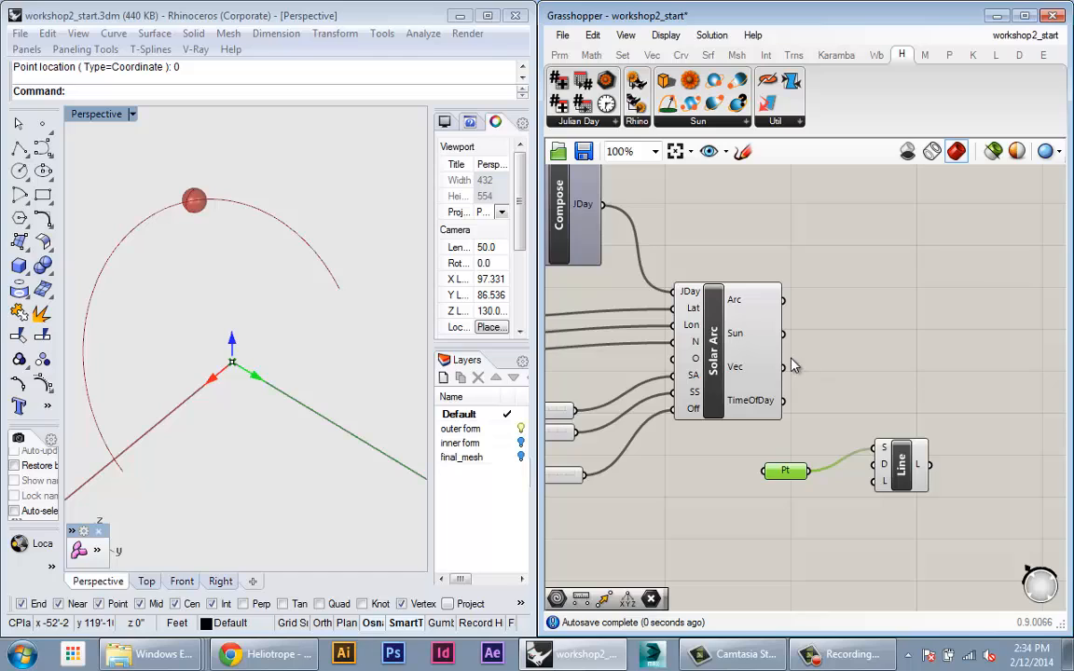
left_click_drag(783, 366, 882, 465)
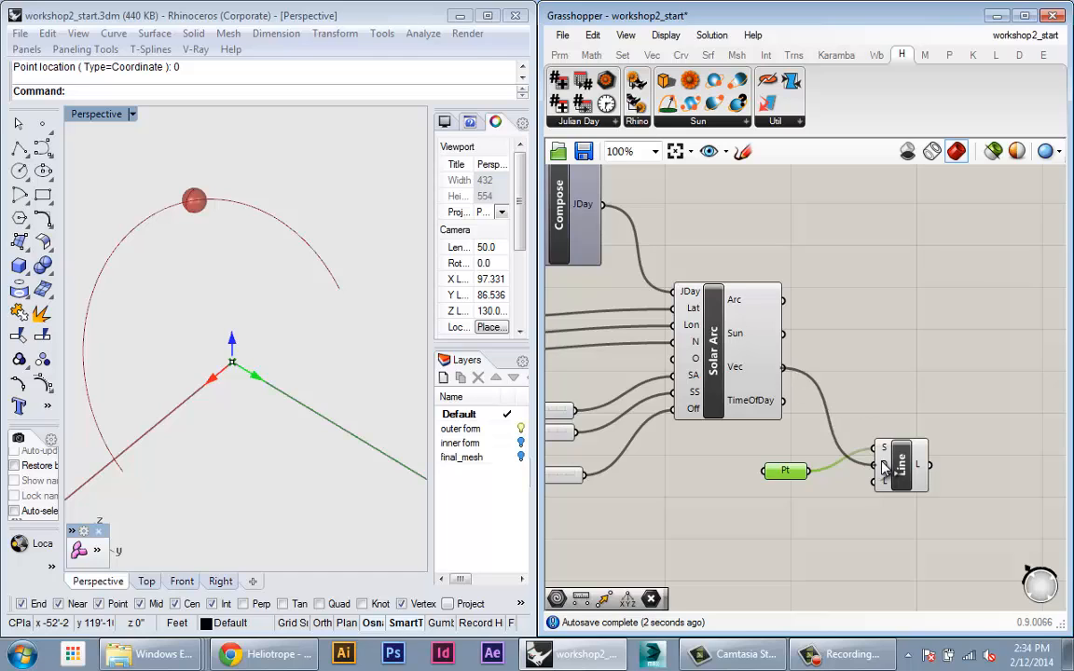
left_click(824, 522)
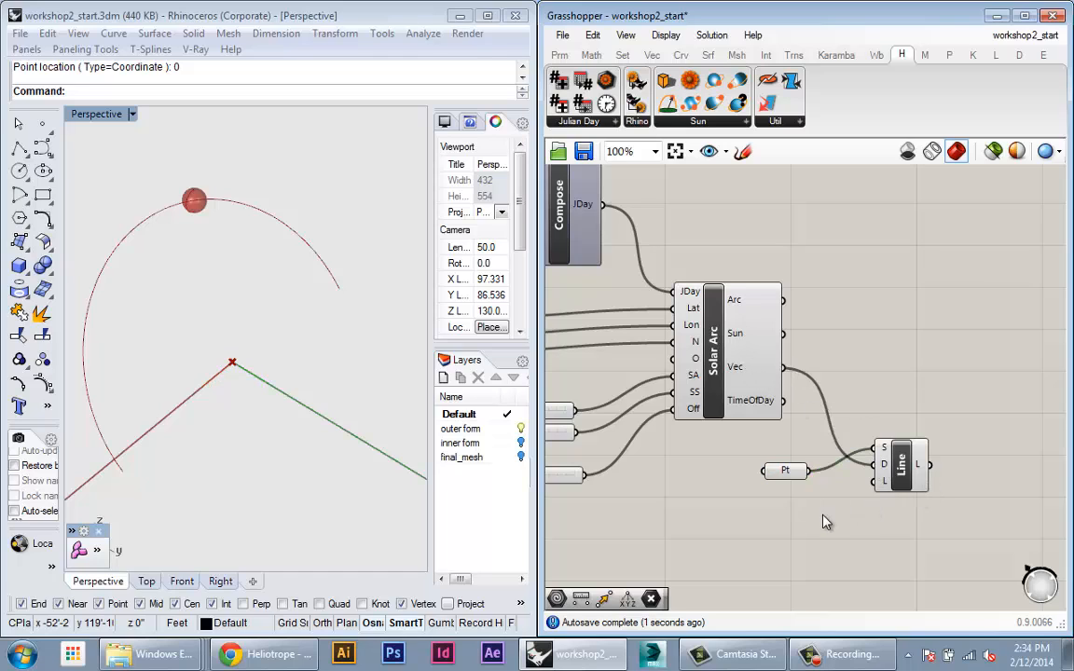
Step: Add a number slider from 20, connect it to Line's Length (L) input and set it to 22
double_click(824, 520)
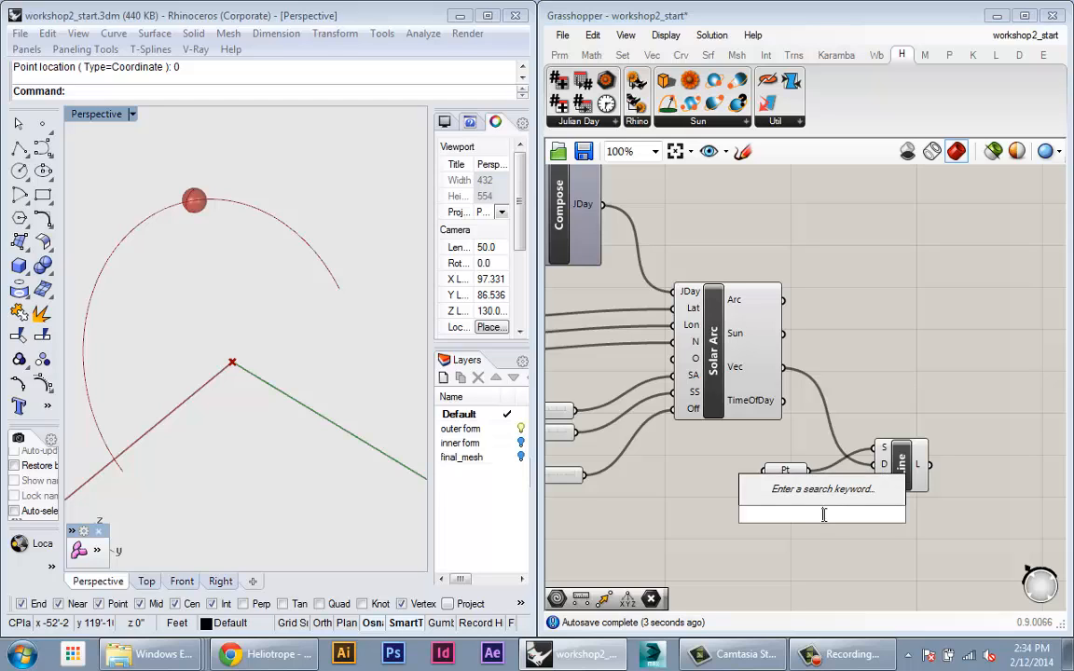
type("20")
key("Return")
left_click_drag(837, 516, 877, 480)
left_click_drag(786, 499, 735, 500)
right_click_drag(168, 373, 126, 370)
Step: Set the Day slider to 15 and Offset to 0.3, and tuck the Offset slider directly beneath Scale Sun
right_click_drag(660, 417, 890, 515)
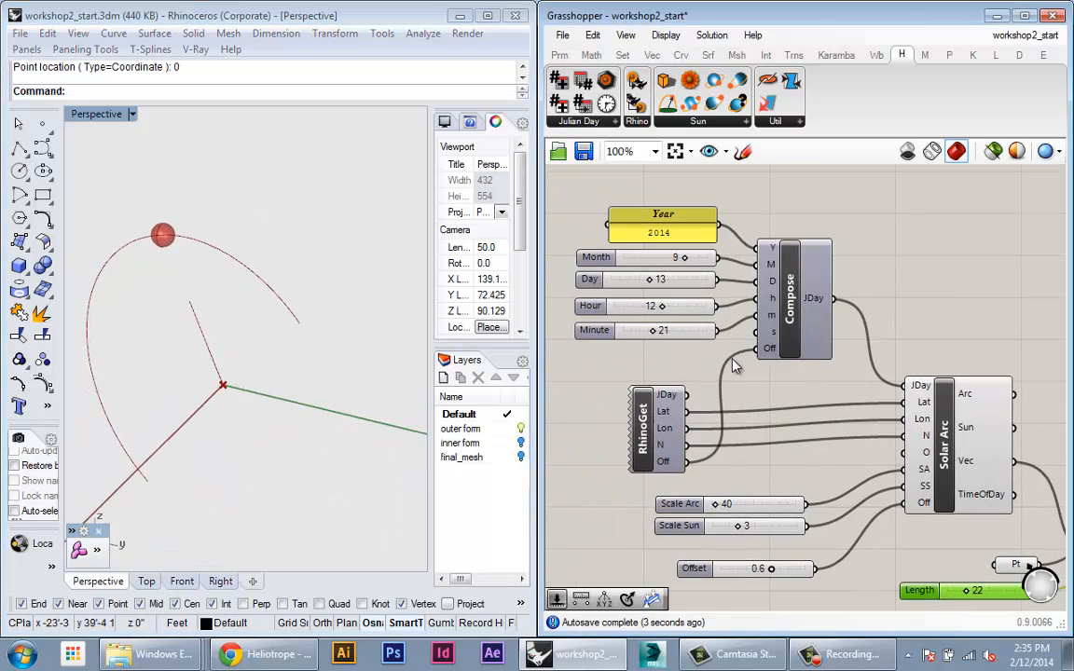
mouse_move(652, 279)
left_mouse_down()
mouse_move(688, 279)
mouse_move(647, 280)
mouse_move(656, 280)
left_mouse_up()
left_click_drag(772, 570, 746, 570)
left_click_drag(694, 567, 684, 550)
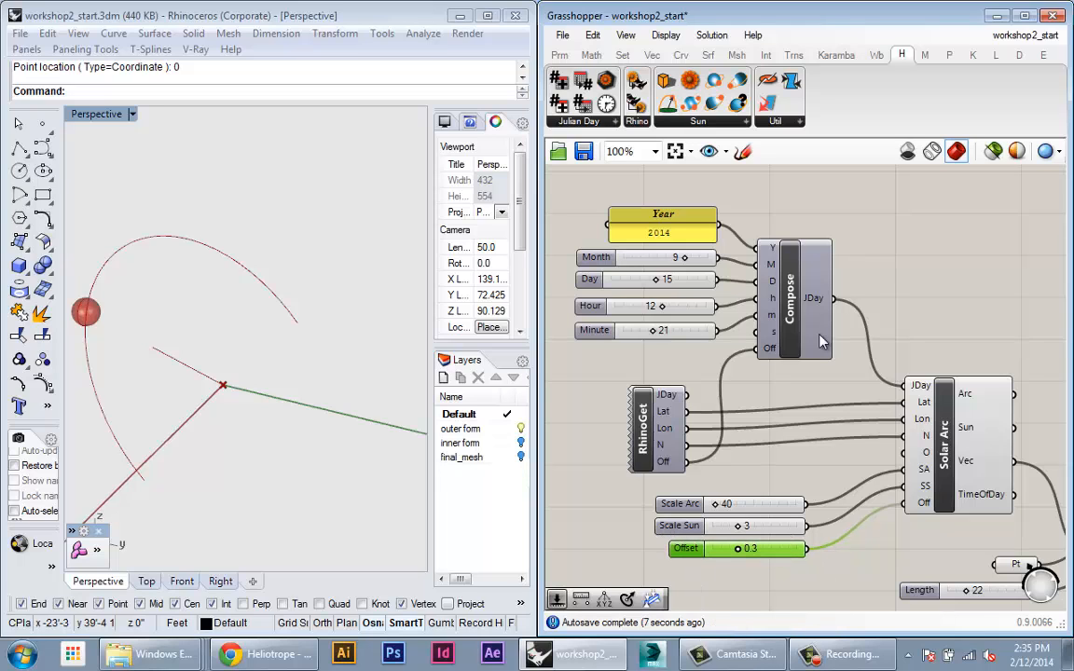
Step: Look over the whole definition and the list of available Heliotrope Sun components
right_click_drag(831, 411, 719, 350)
scroll(757, 415, "down", 3)
scroll(742, 403, "up", 2)
right_click_drag(772, 393, 809, 382)
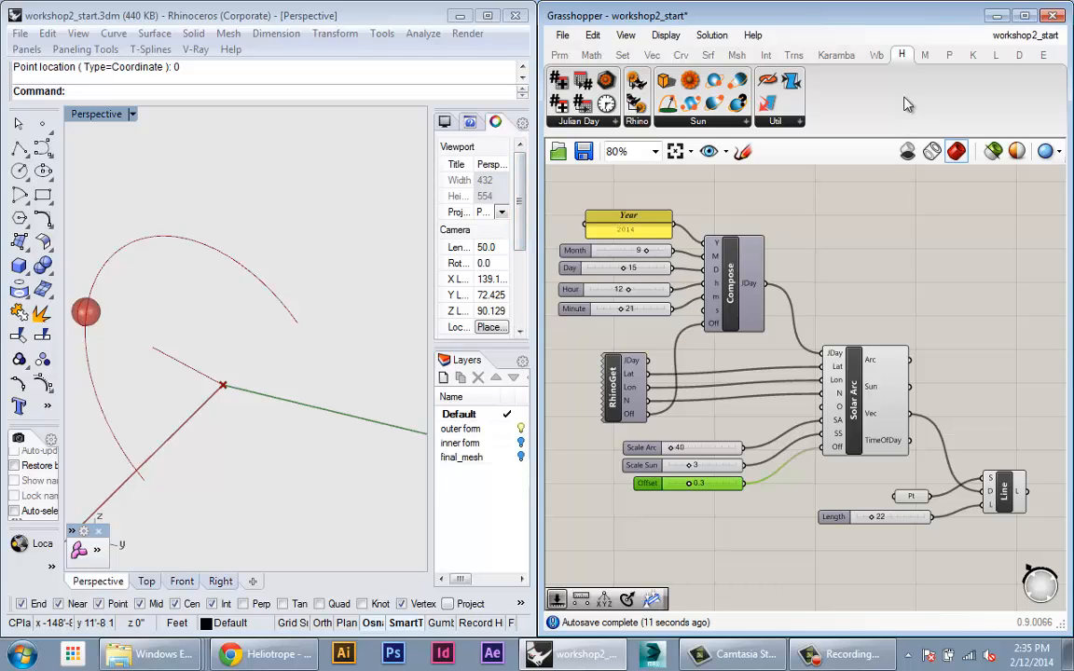
left_click(693, 123)
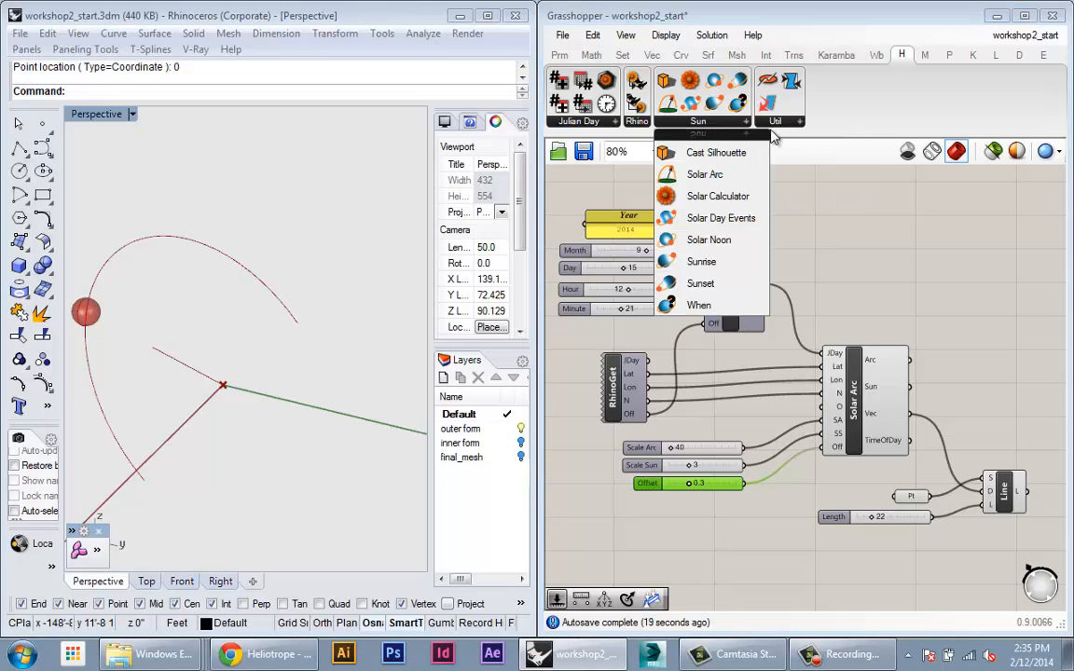
mouse_move(778, 122)
mouse_move(703, 124)
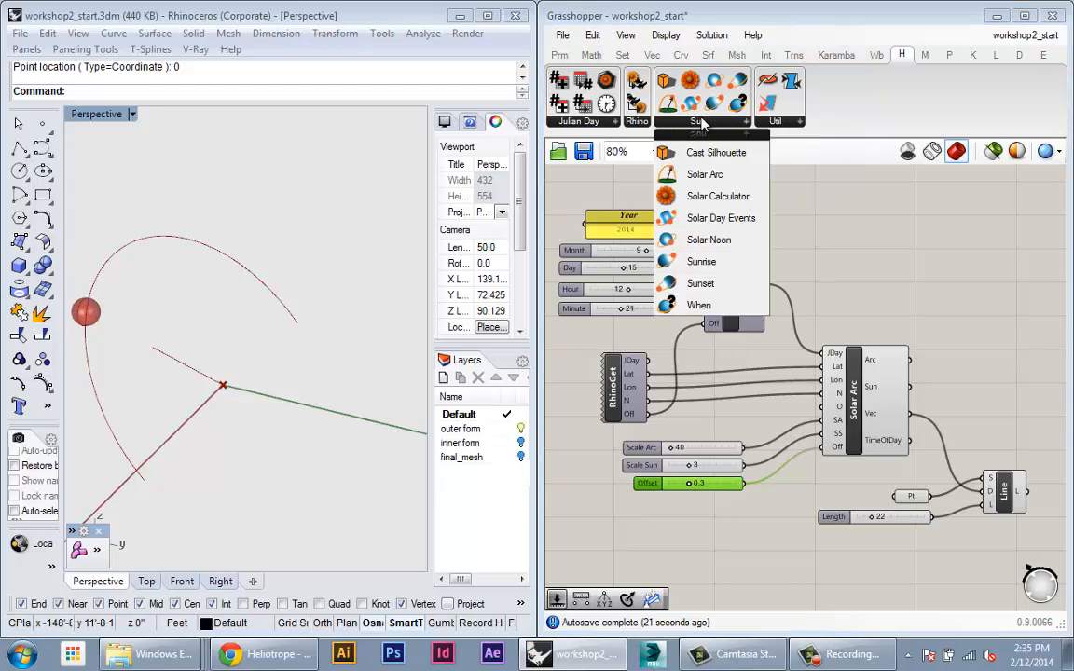